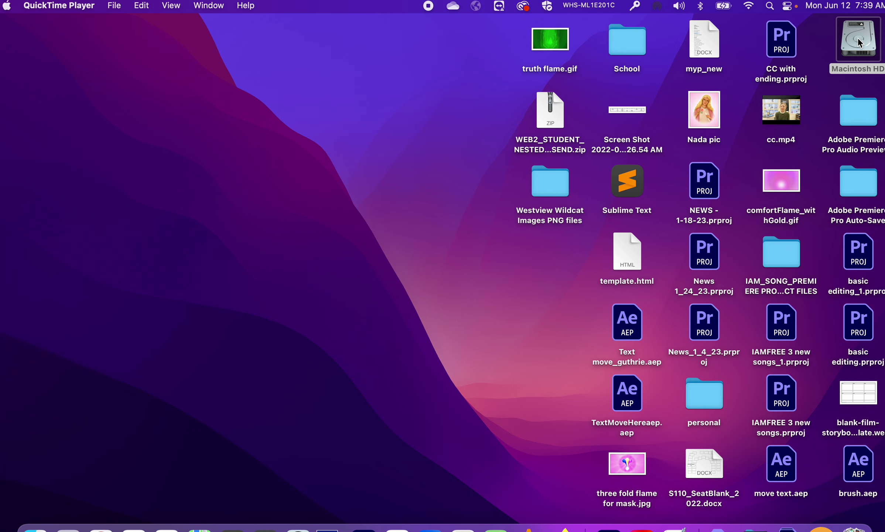
Find Adobe Premiere Pro 2023 on the computer and launch it, with its home window moved fully into view
click(770, 6)
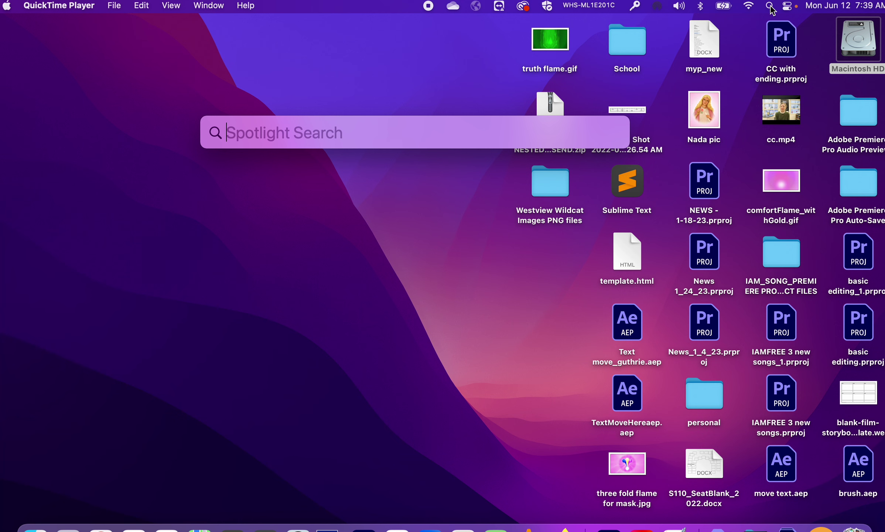
text(adobe)
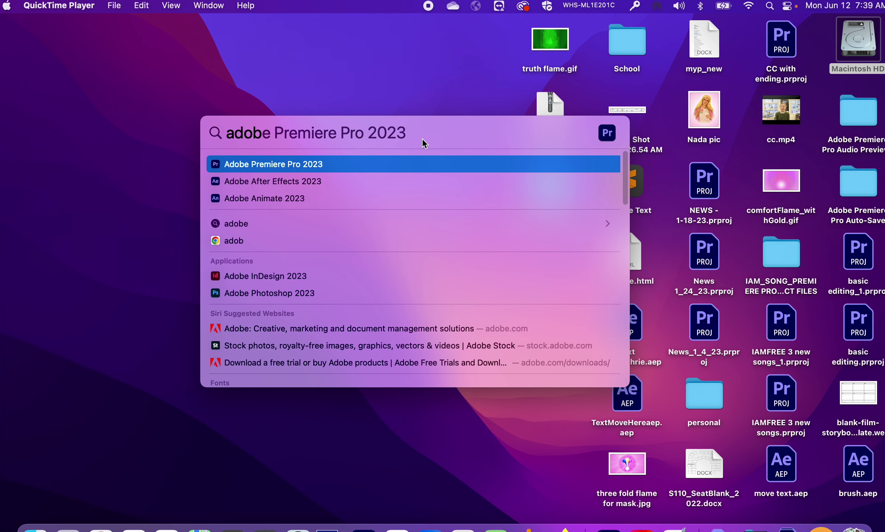
click(215, 165)
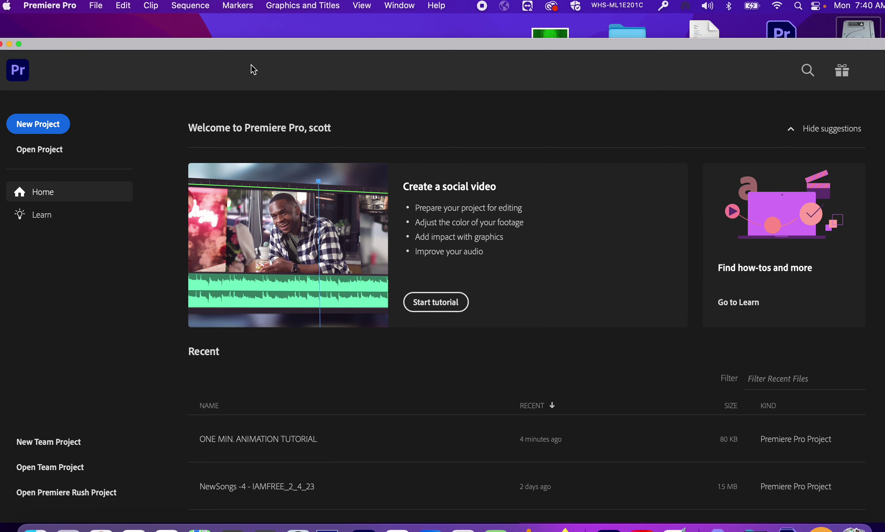
drag(256, 40, 261, 14)
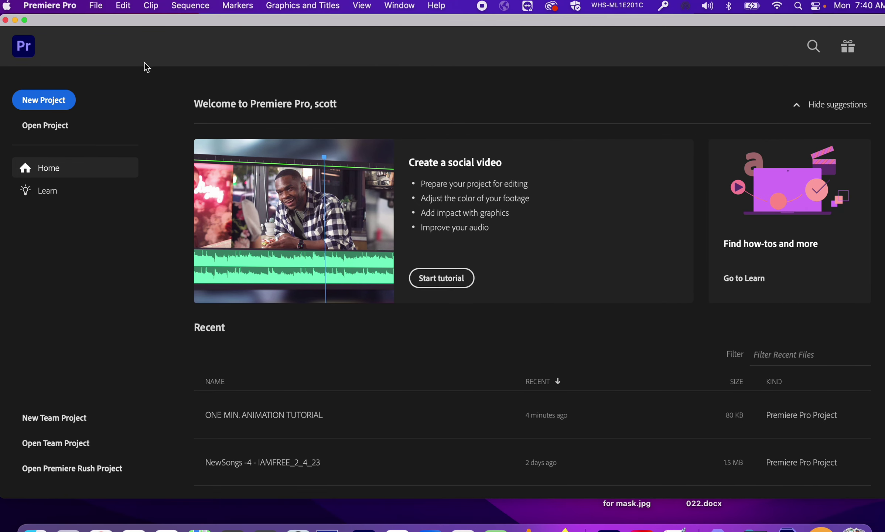
Start a new project and name it "ONE MIN. TUTORIAL"
click(52, 100)
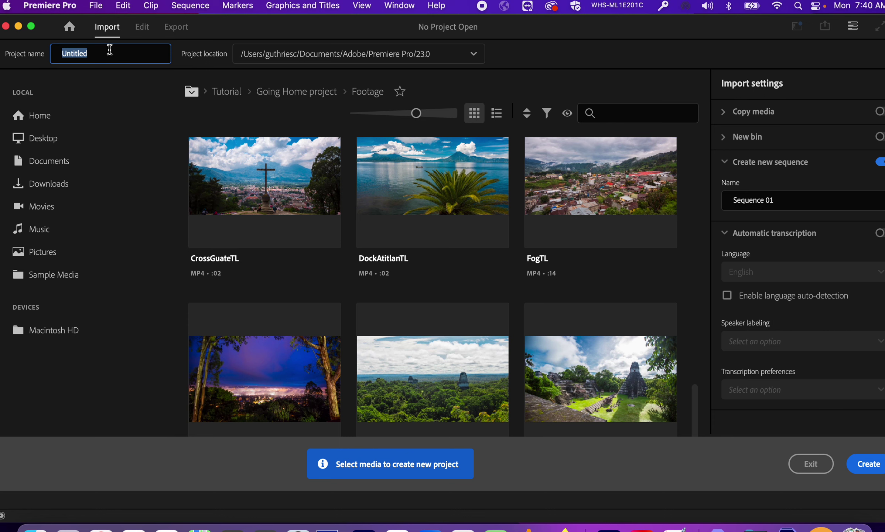
drag(109, 57, 36, 48)
text(ONE MIN. TUTORIAL)
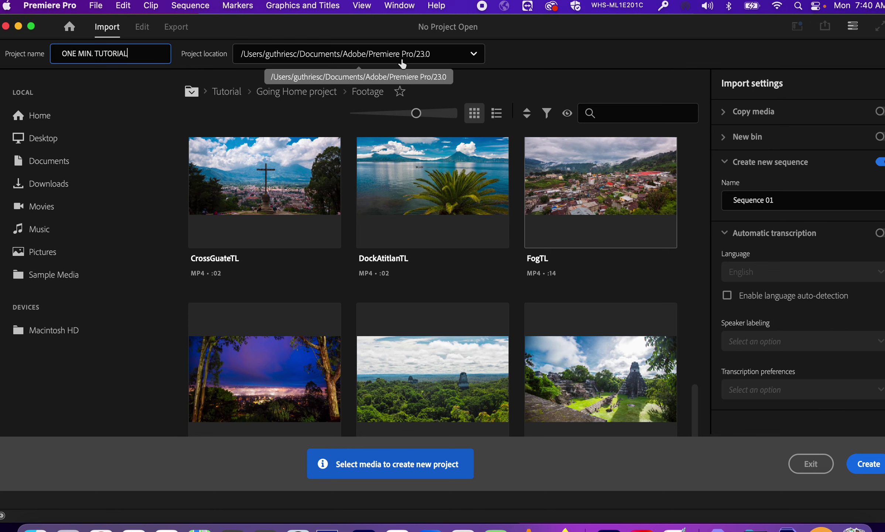
Create a folder named "ONE MIN. ANIMATION" inside Documents and choose it as the project location
click(474, 57)
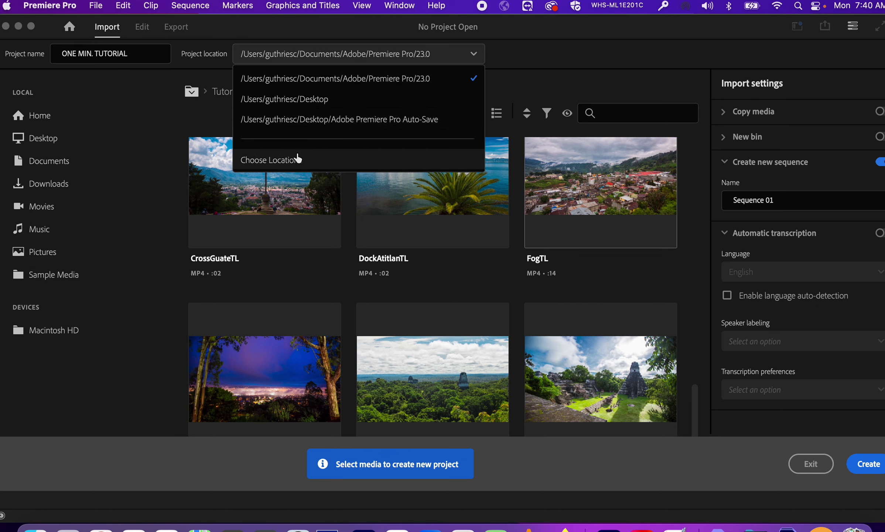
click(297, 159)
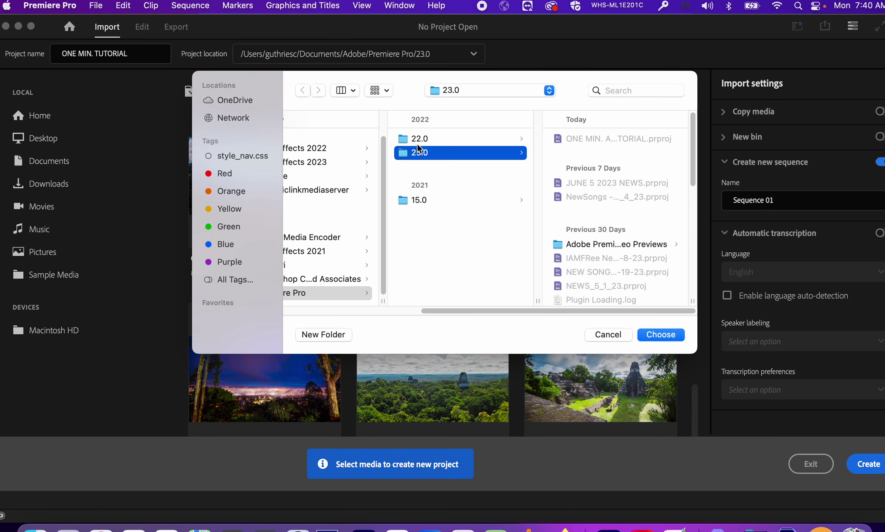
drag(468, 309, 286, 308)
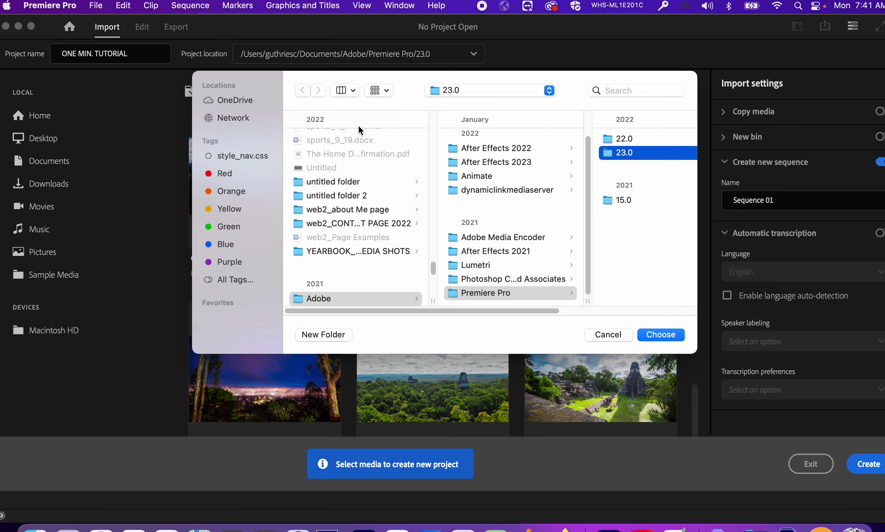
click(484, 91)
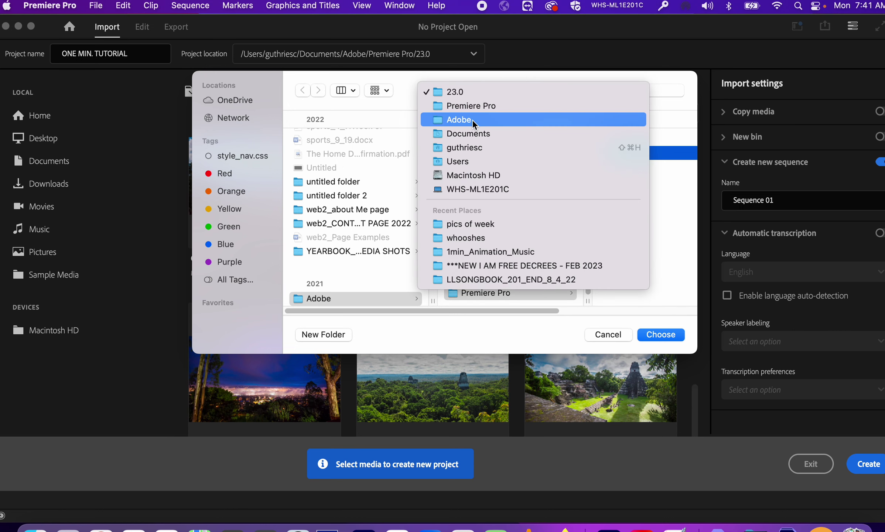
click(498, 134)
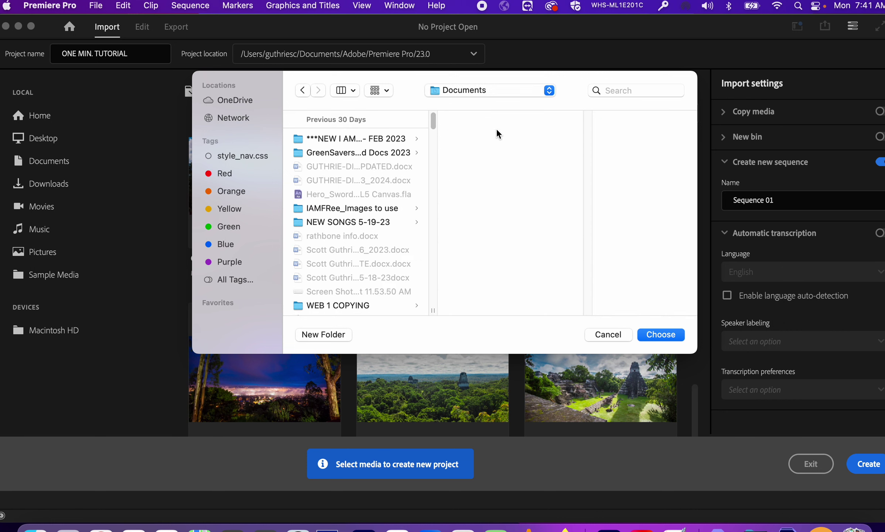
click(323, 333)
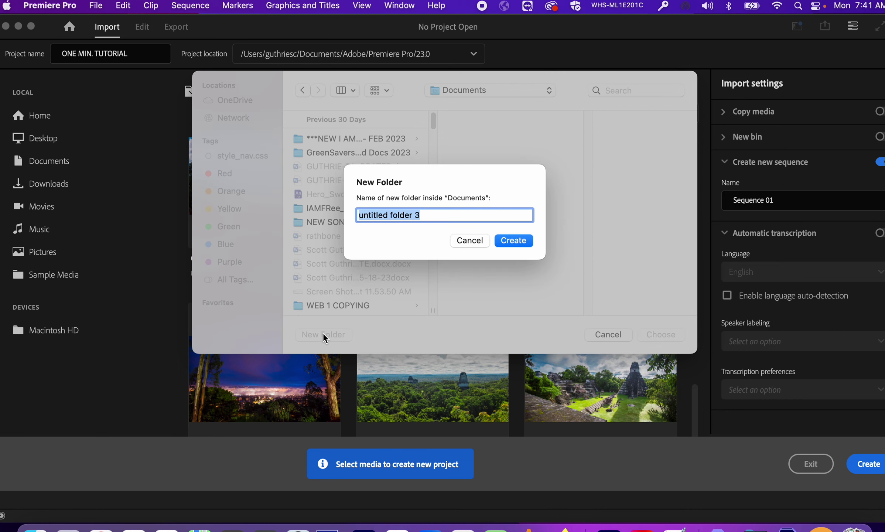
text(ONE M)
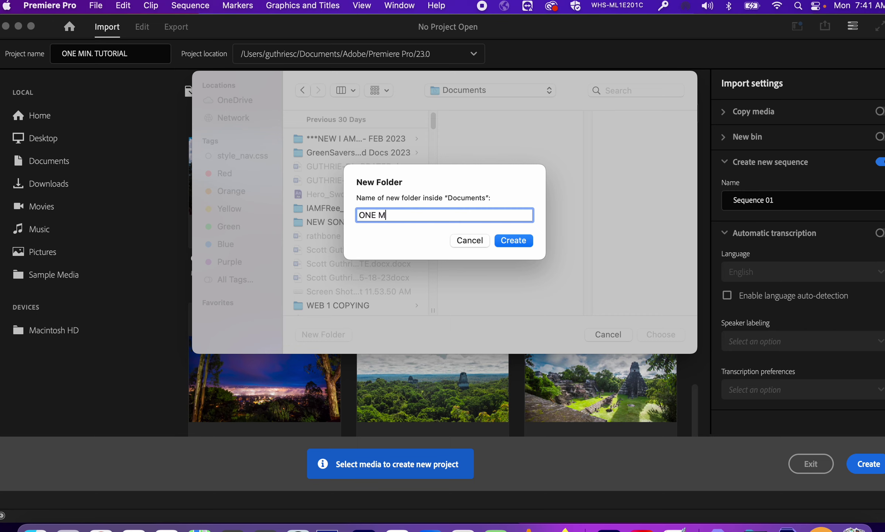
text(IN. ANIMATION)
click(517, 240)
click(653, 334)
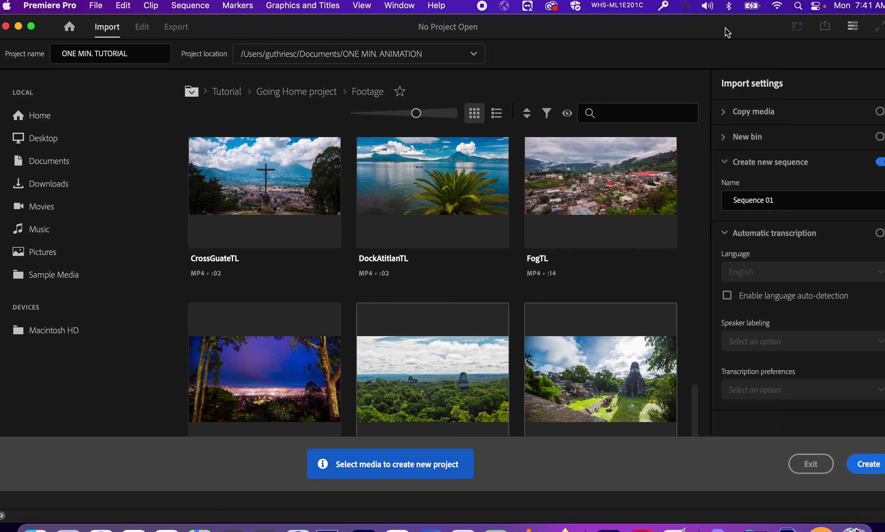
Name the new sequence "ONE MINUTE ANIMTION" in the import settings and create the project without selecting any media
mouse_move(727, 29)
mouse_down()
mouse_move(665, 29)
mouse_move(737, 26)
mouse_up()
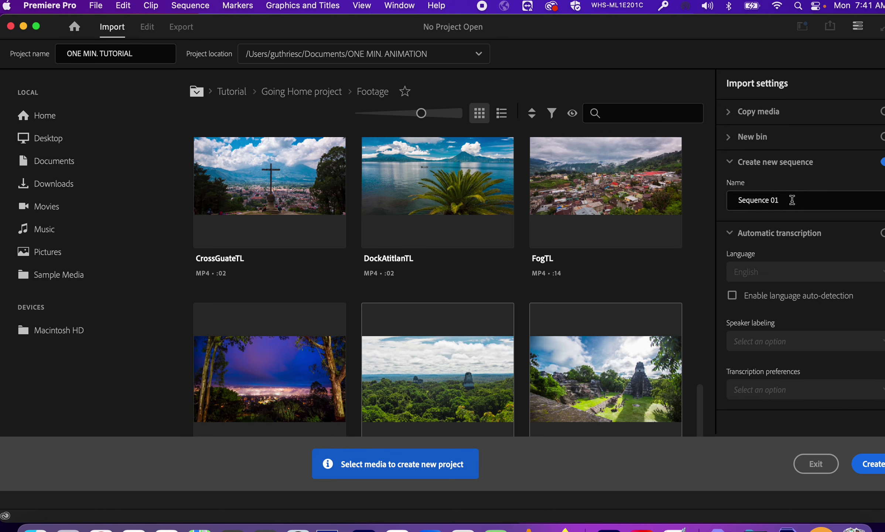
drag(804, 198, 700, 199)
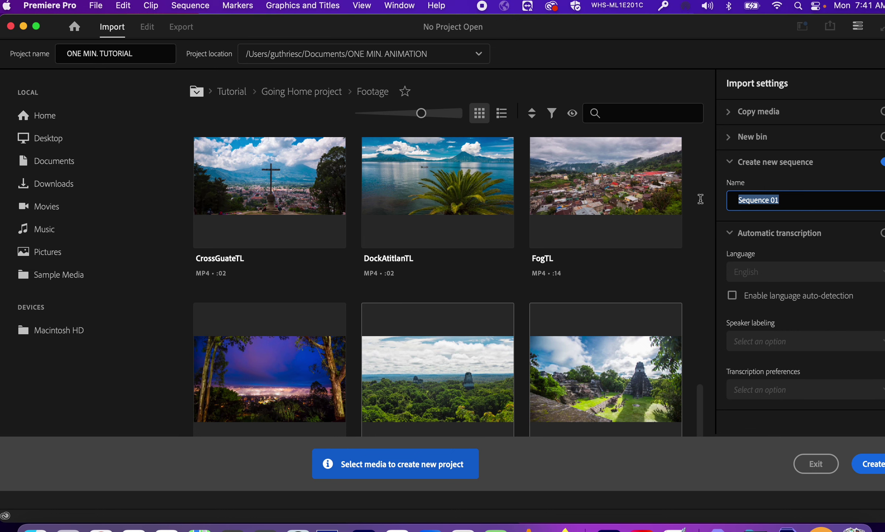
text(ONE MI)
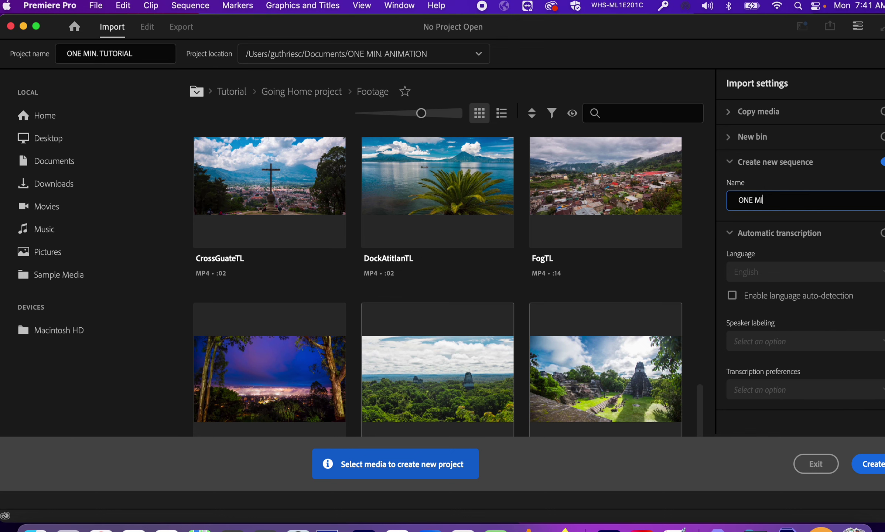
text(NUTE ANIMTION)
drag(760, 28, 671, 29)
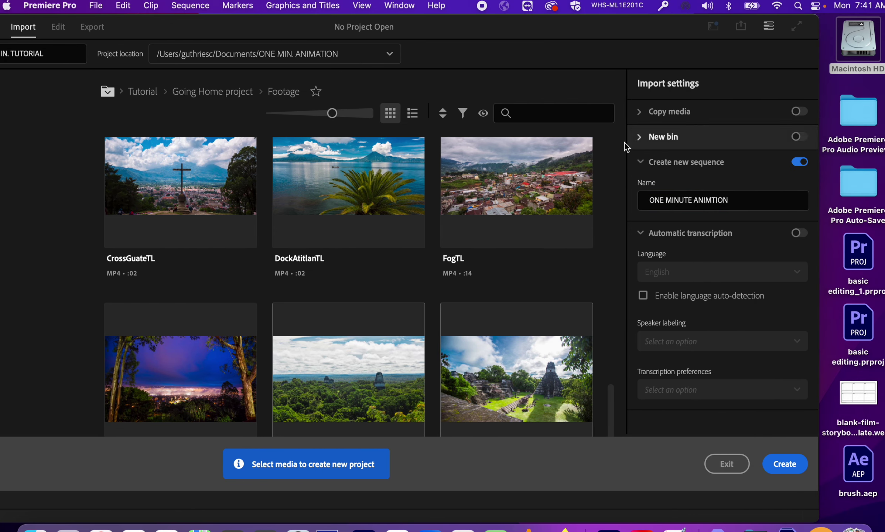
drag(327, 23, 209, 12)
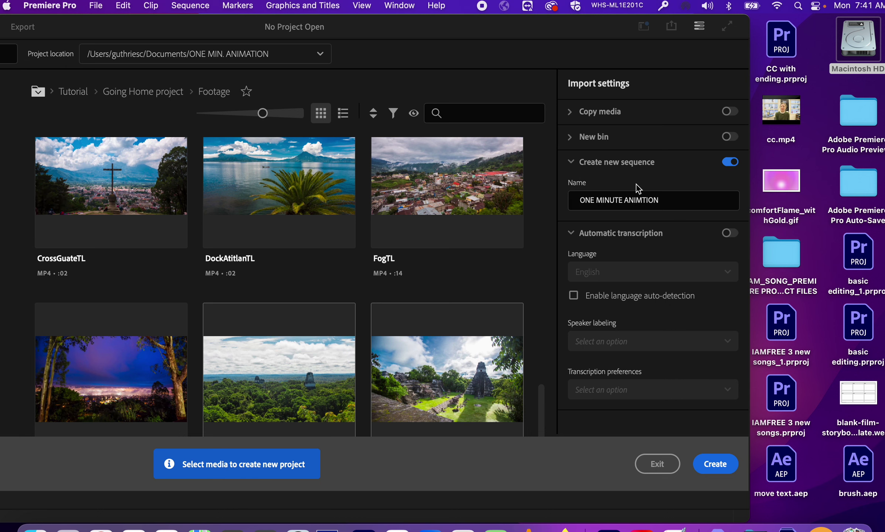
click(712, 466)
drag(474, 26, 628, 13)
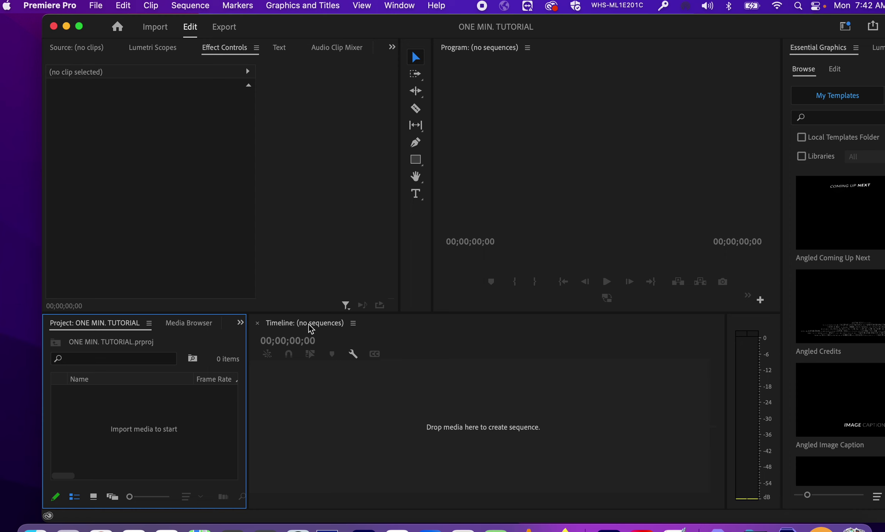
click(352, 324)
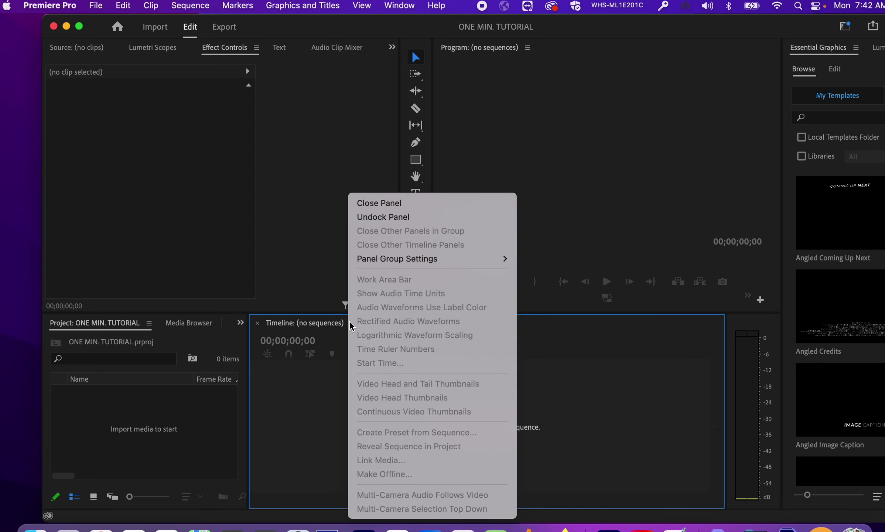
click(299, 330)
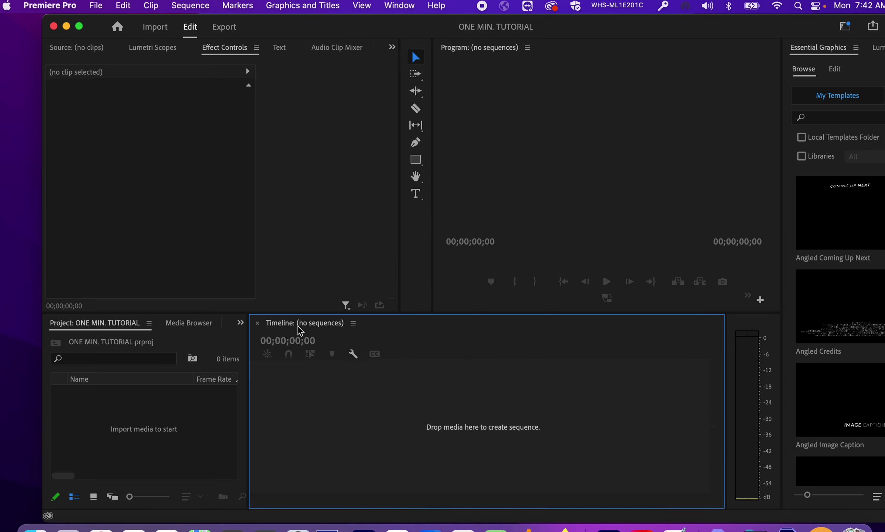
Import the video final 1.mov from the Downloads folder into the project
click(139, 448)
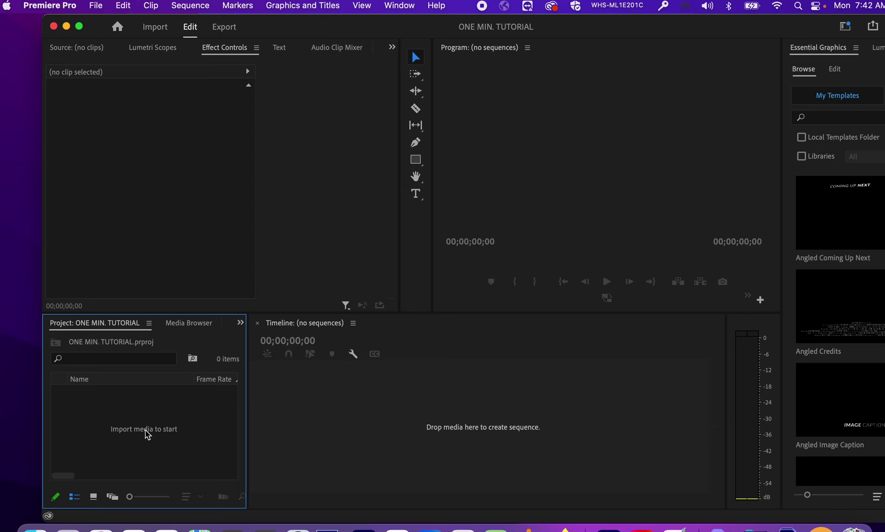
click(96, 5)
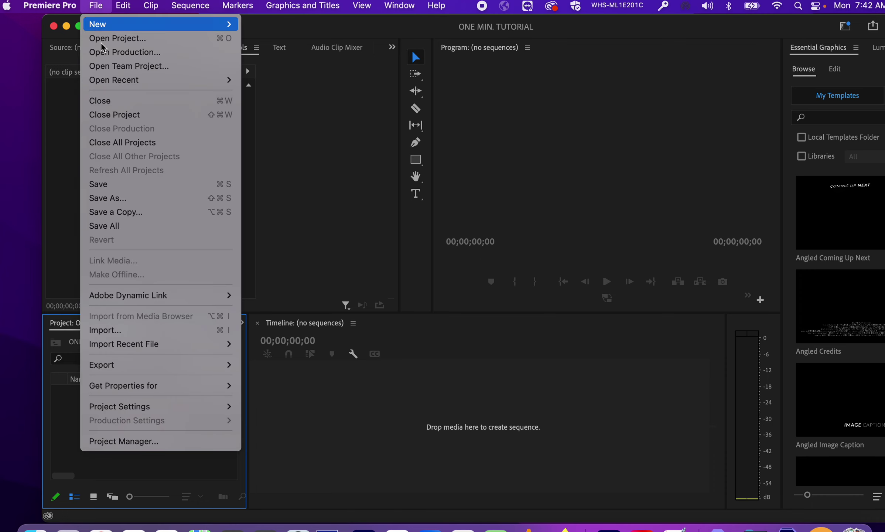
click(120, 331)
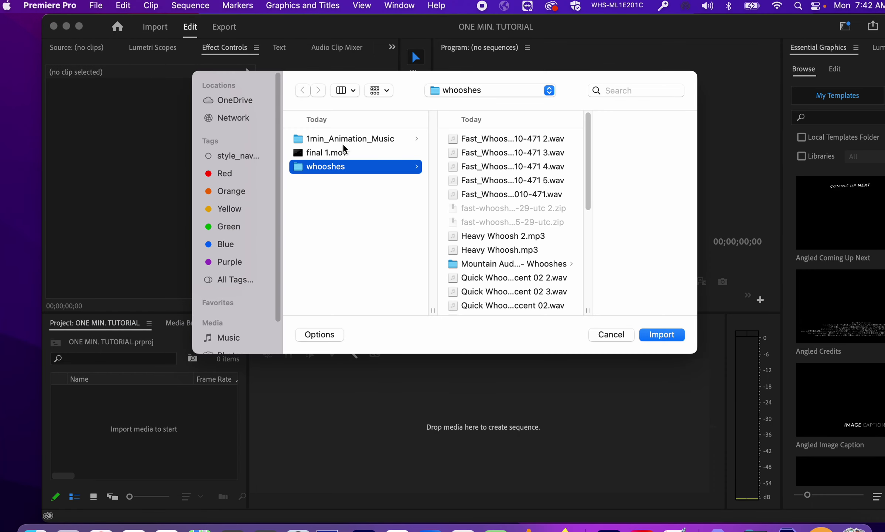
click(477, 90)
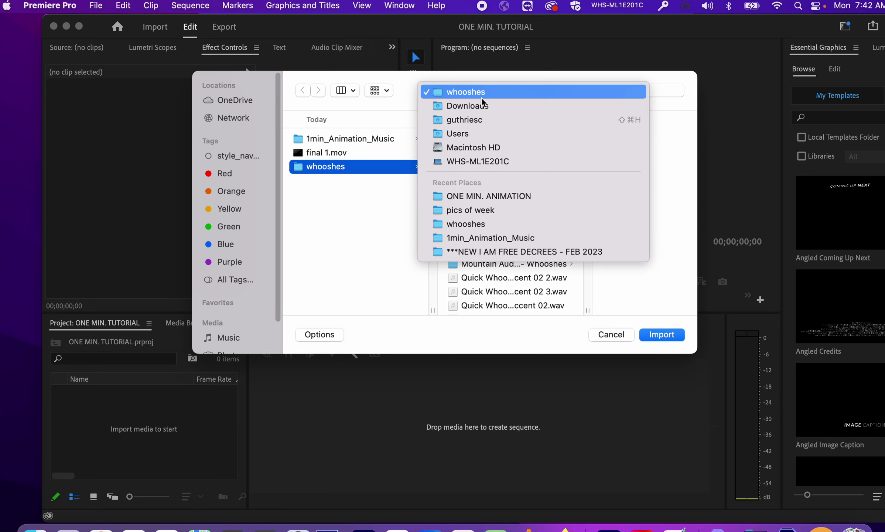
click(482, 107)
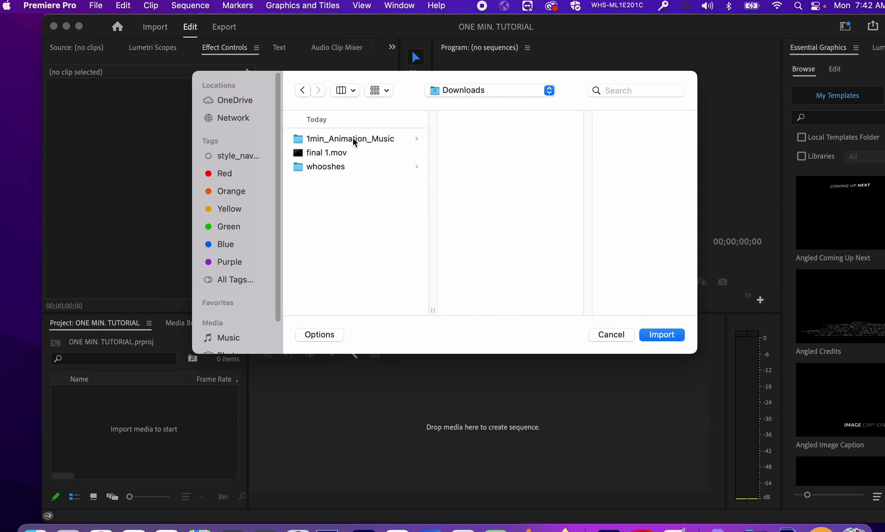
click(342, 157)
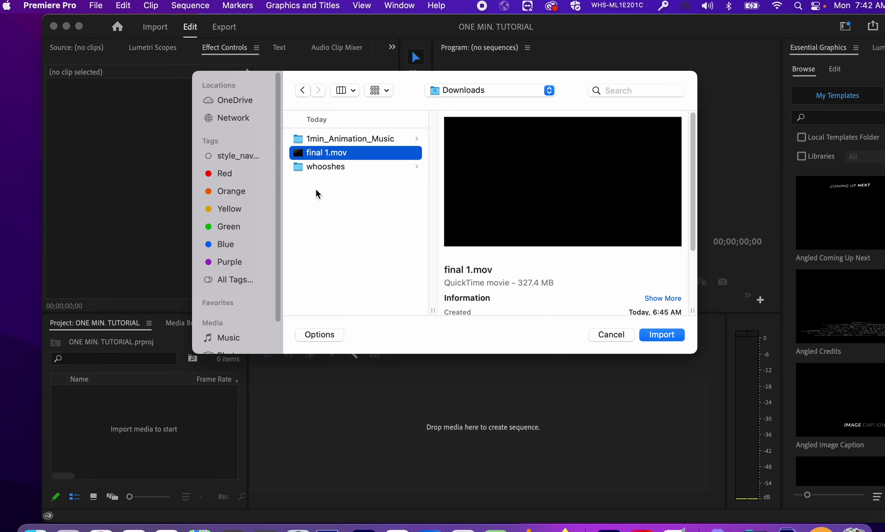
click(661, 335)
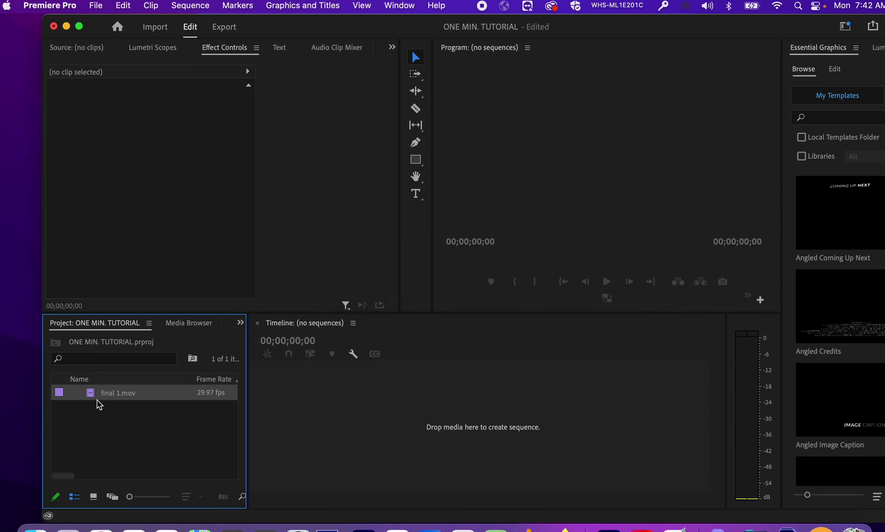
Import the 1min_Animation_Music folder from Downloads into the project and check the subfolders of its bin
click(96, 8)
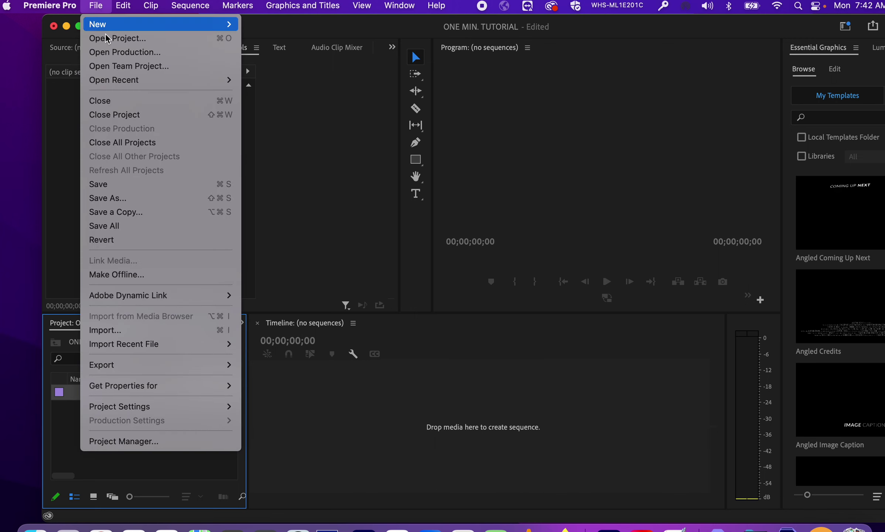
click(131, 330)
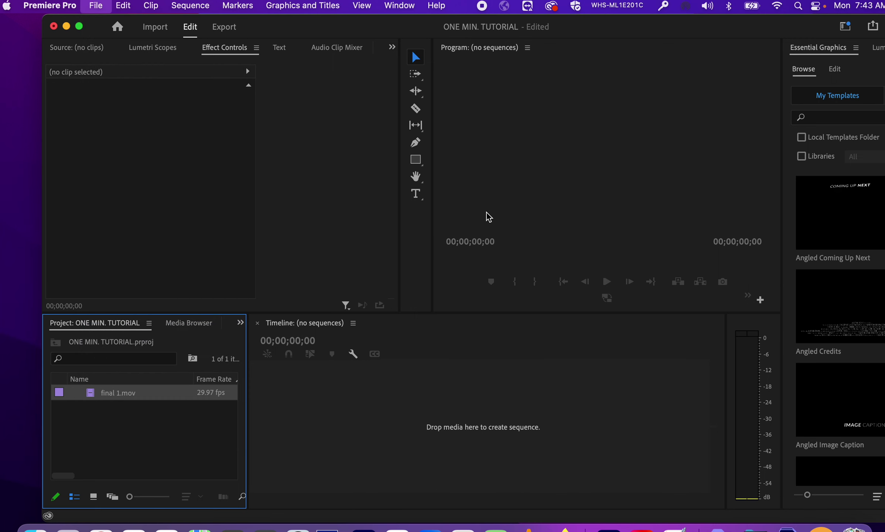
click(352, 139)
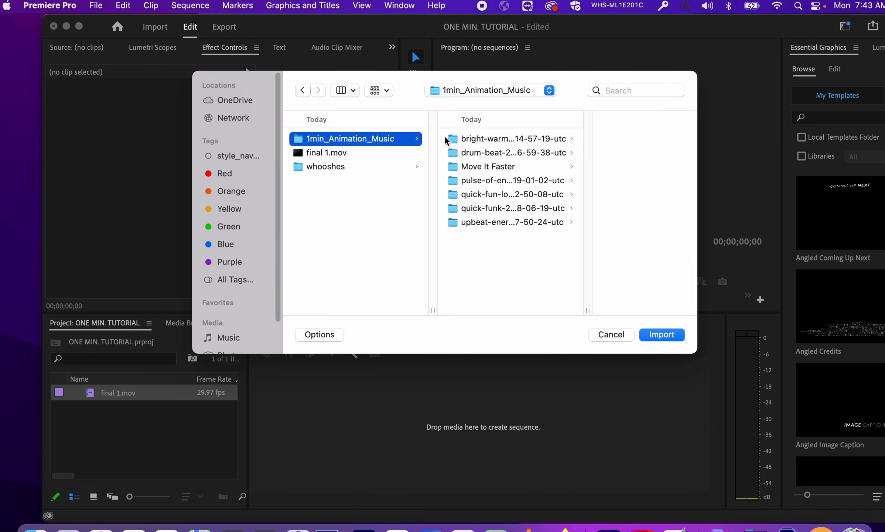
click(495, 152)
click(467, 181)
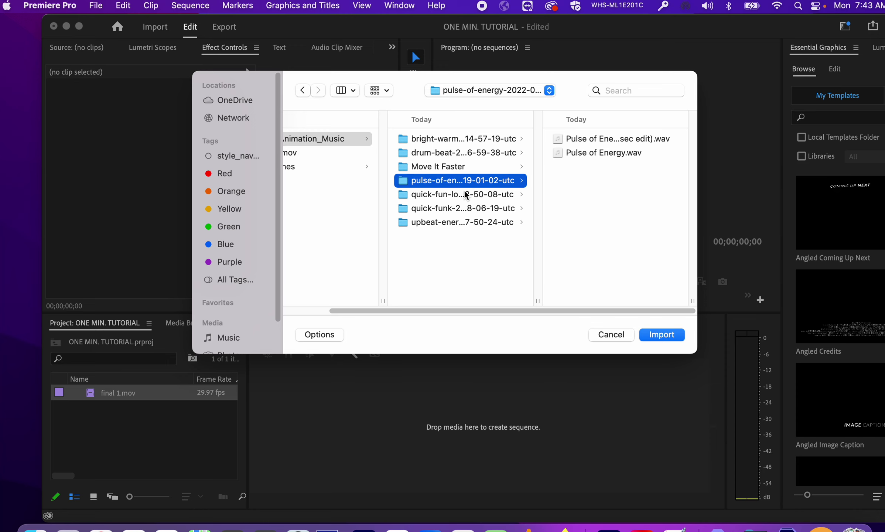
click(469, 194)
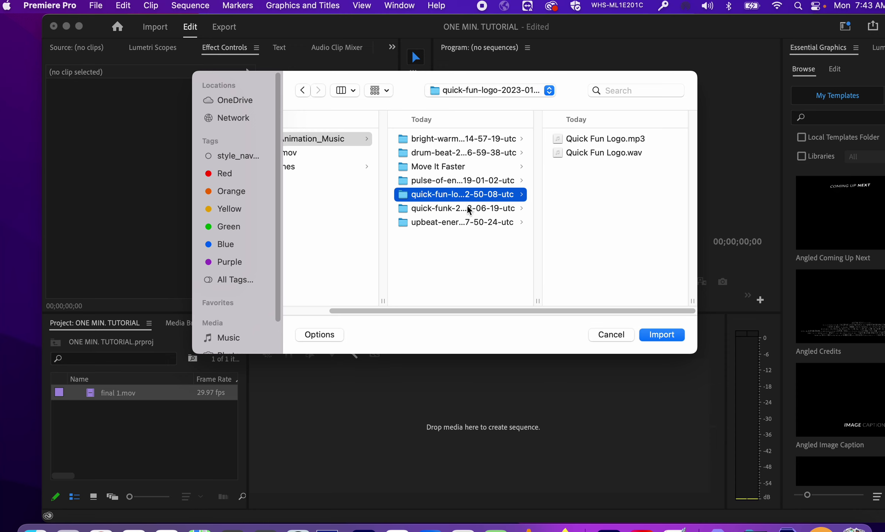
click(462, 208)
click(457, 222)
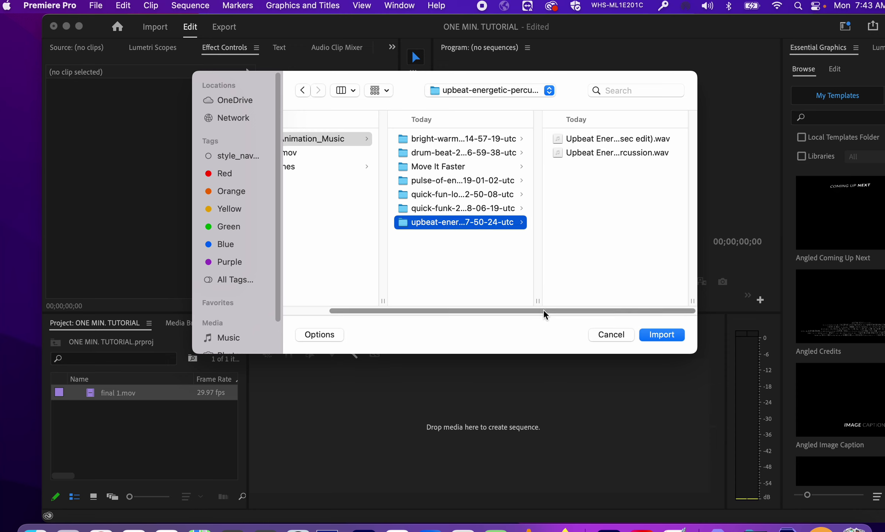
drag(543, 310, 454, 307)
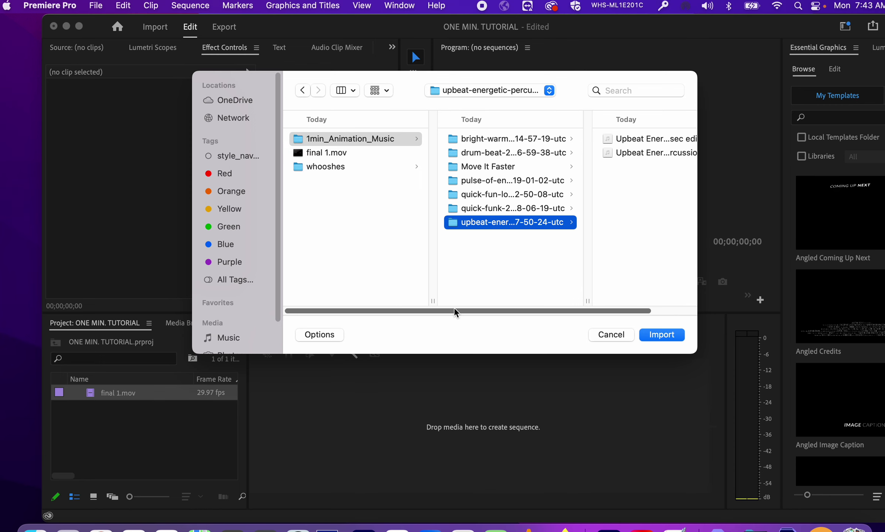
click(335, 142)
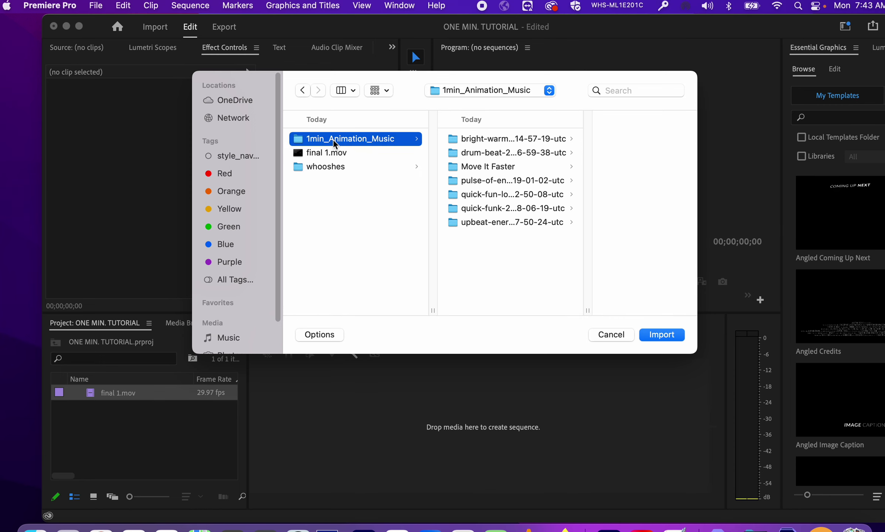
click(654, 335)
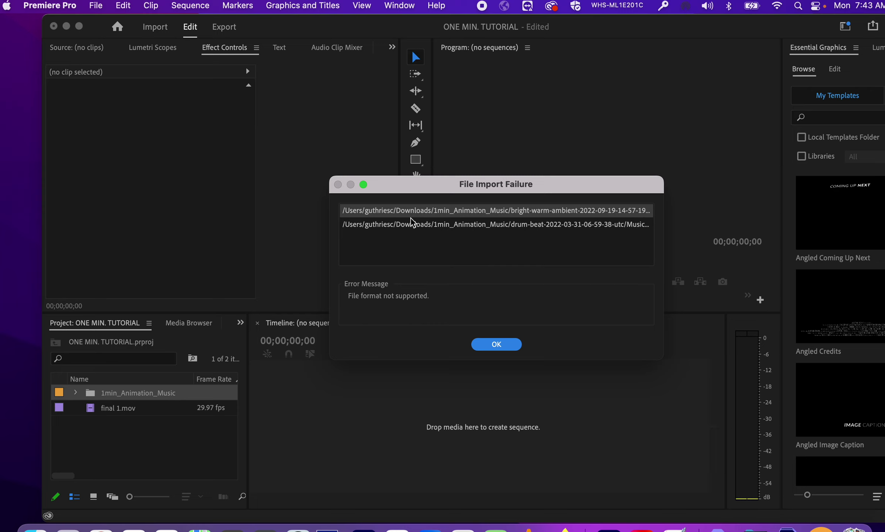
click(490, 349)
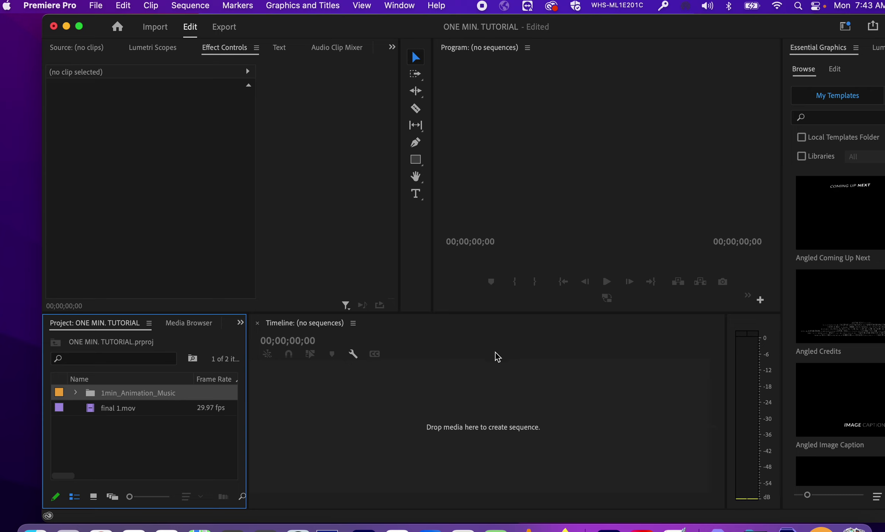
click(78, 392)
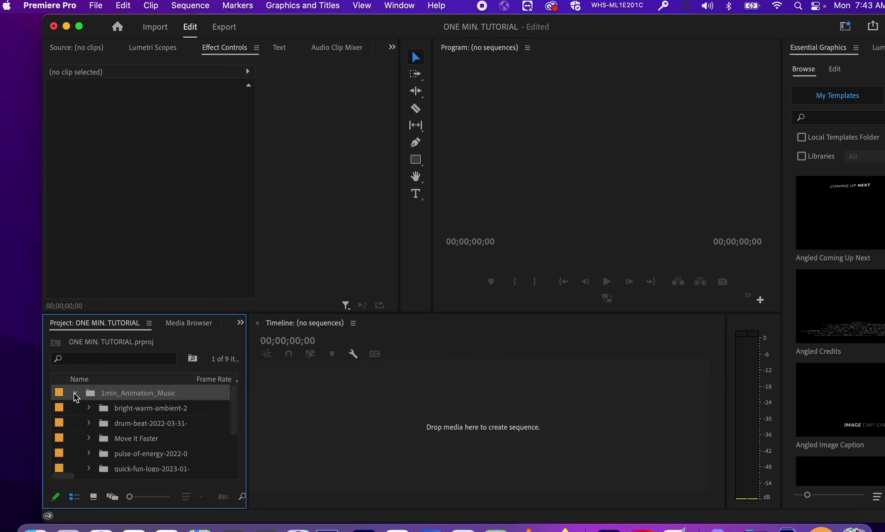
click(75, 393)
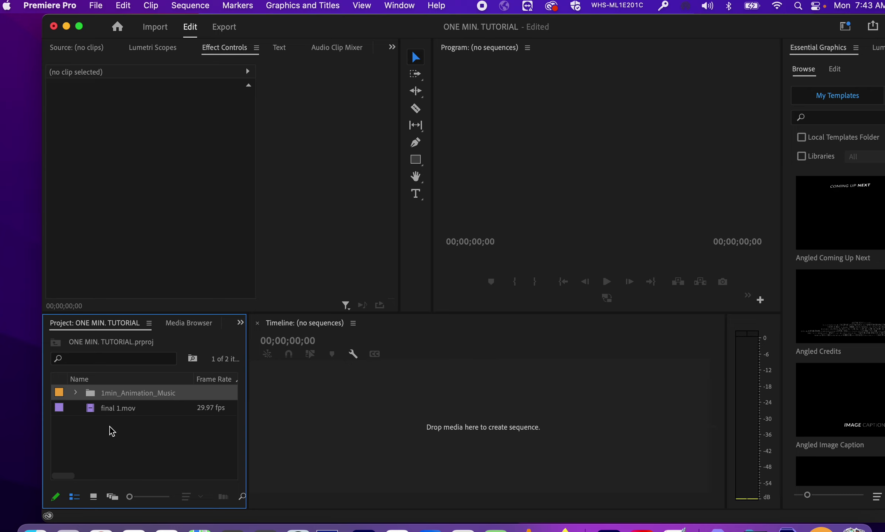
click(107, 442)
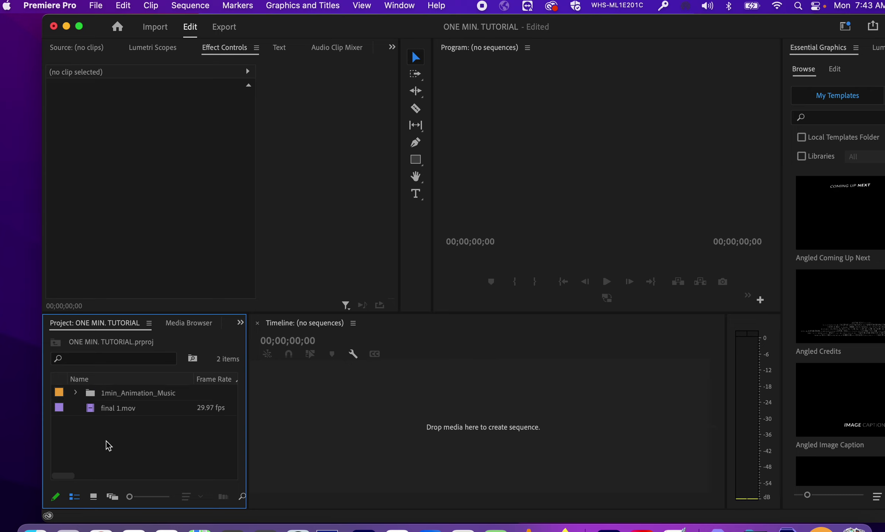
Start another media import and open the whooshes folder inside Downloads
click(95, 7)
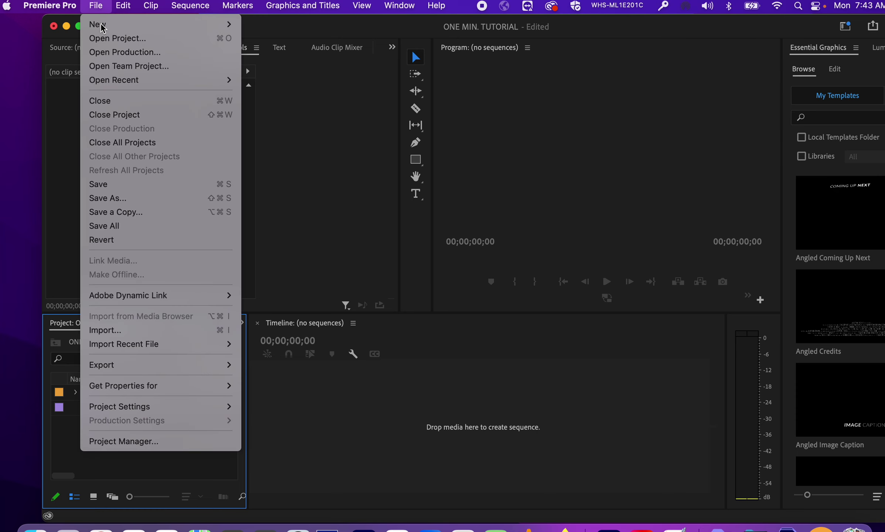
click(133, 330)
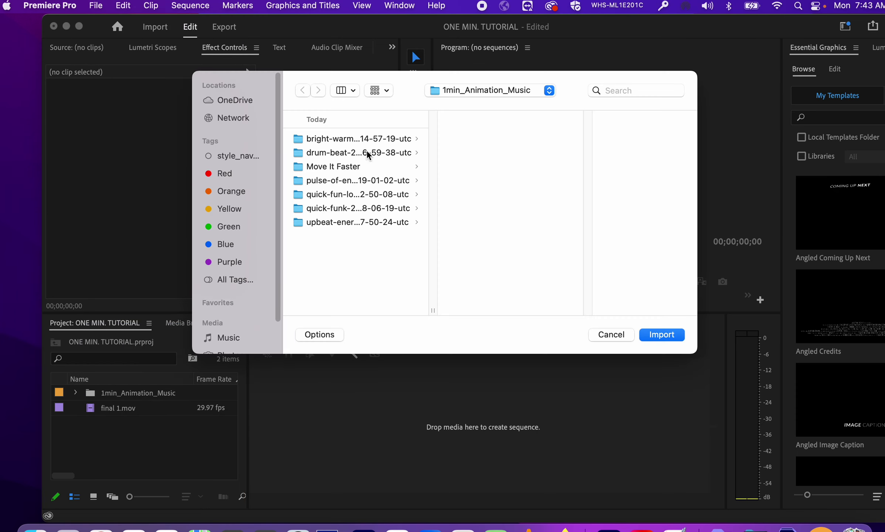
click(472, 89)
click(476, 104)
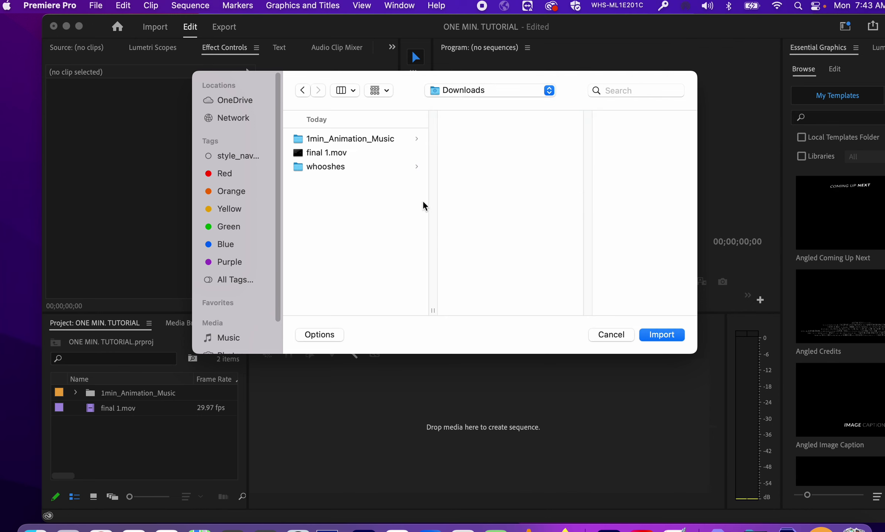
click(338, 167)
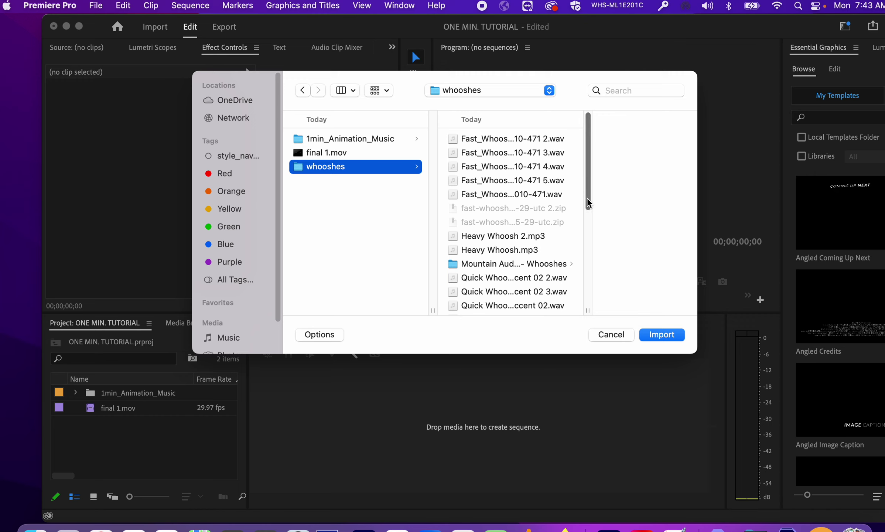
Examine the contents of the whooshes folder, including the Mountain Audio, quick-morph, quick-swish and whip-whoosh subfolders
click(550, 264)
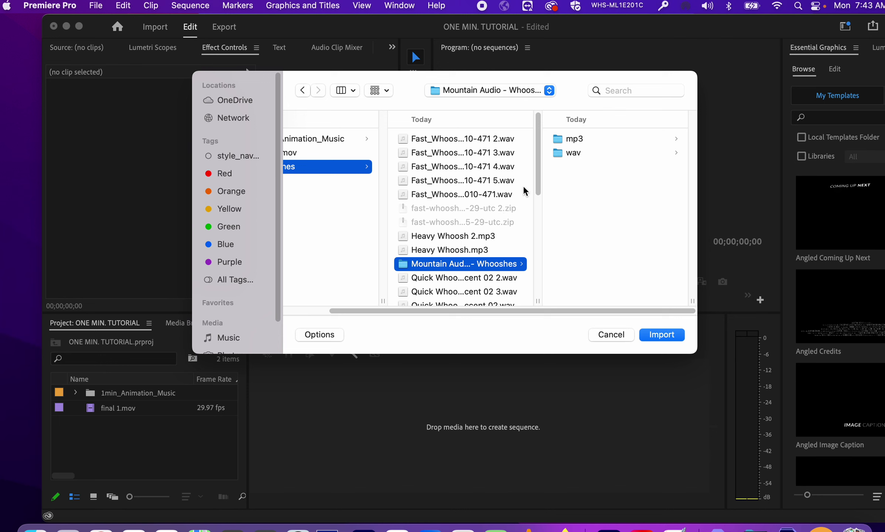
drag(536, 174, 530, 231)
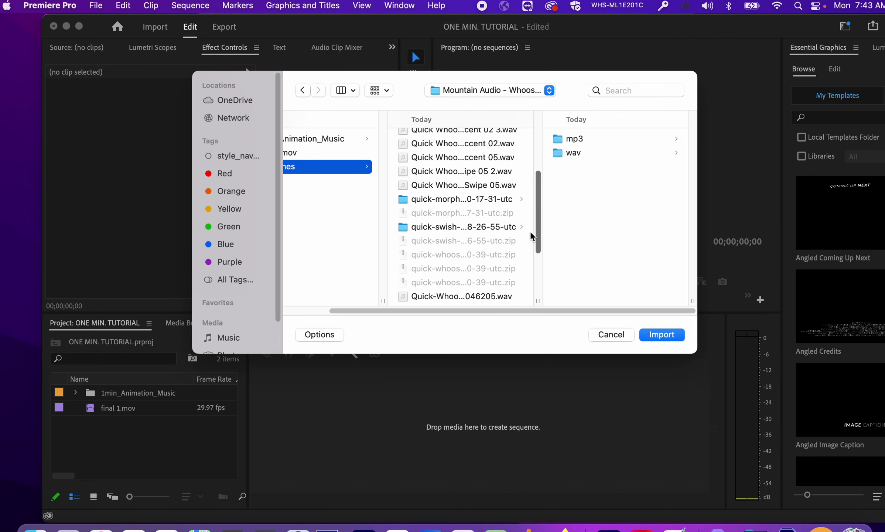
click(479, 199)
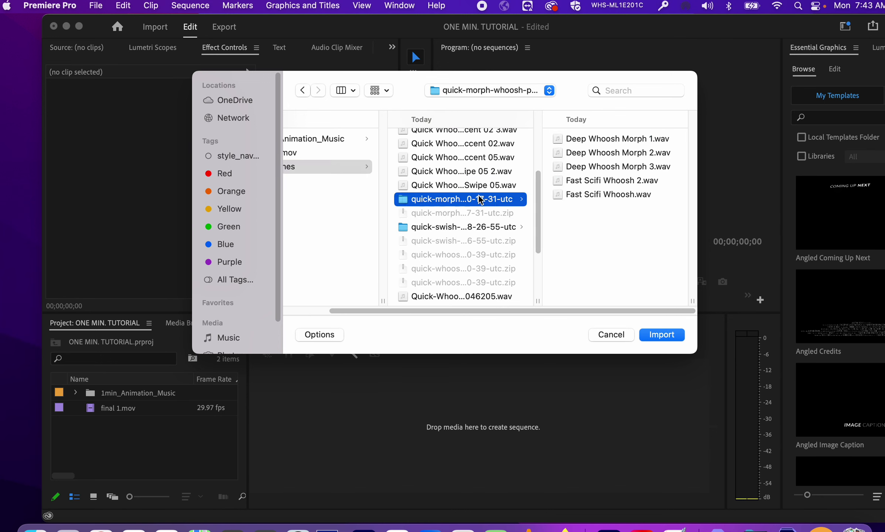
click(474, 227)
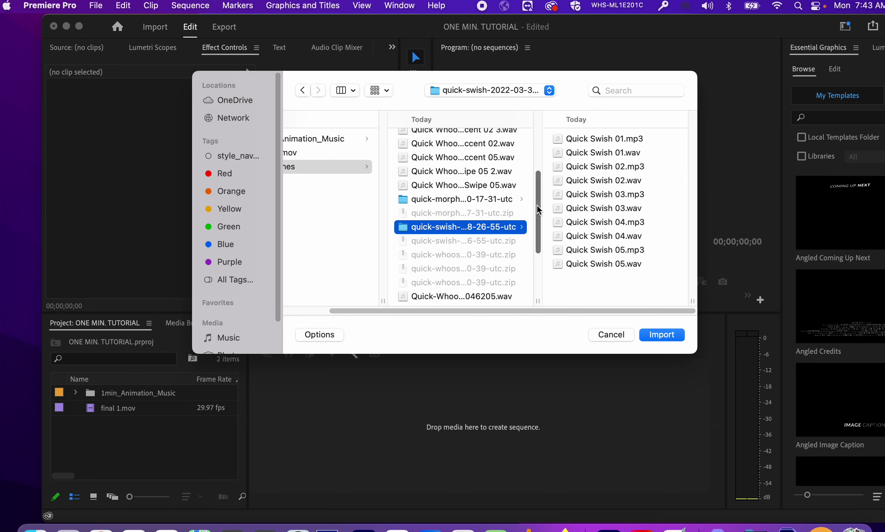
drag(539, 210, 504, 237)
click(480, 208)
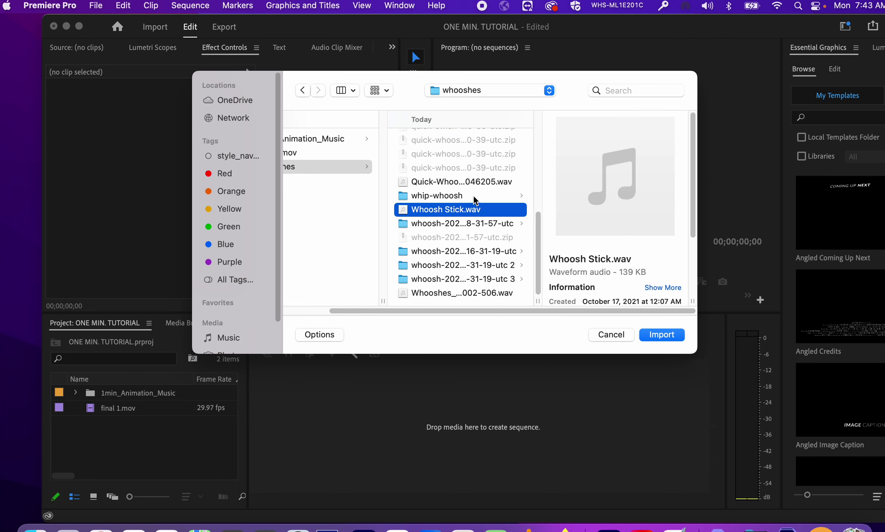
click(474, 198)
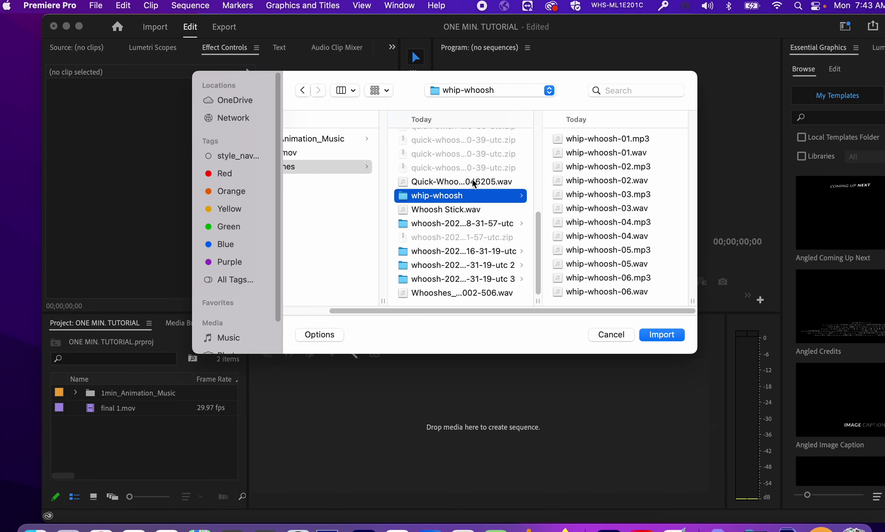
click(482, 224)
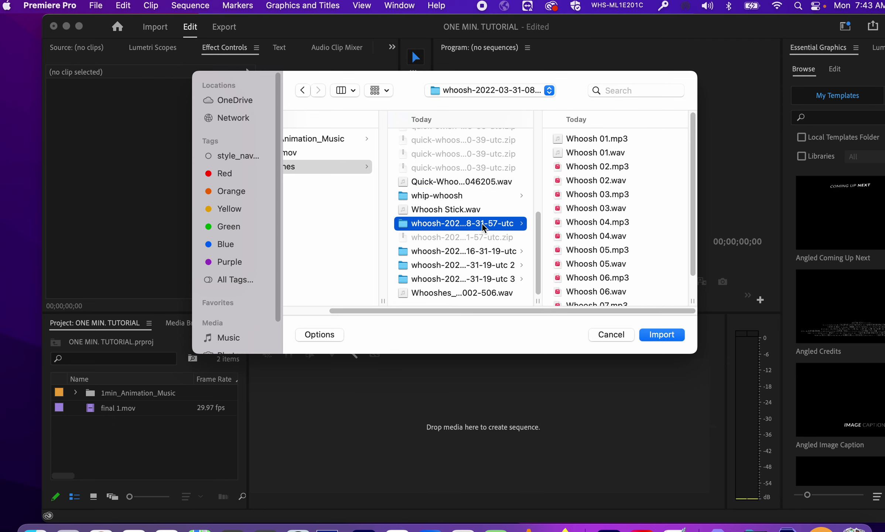
click(482, 262)
click(480, 251)
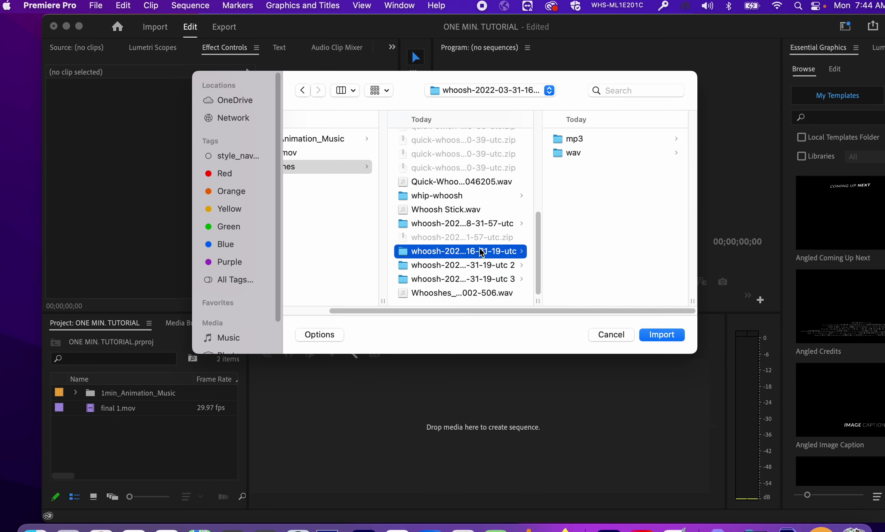
click(502, 278)
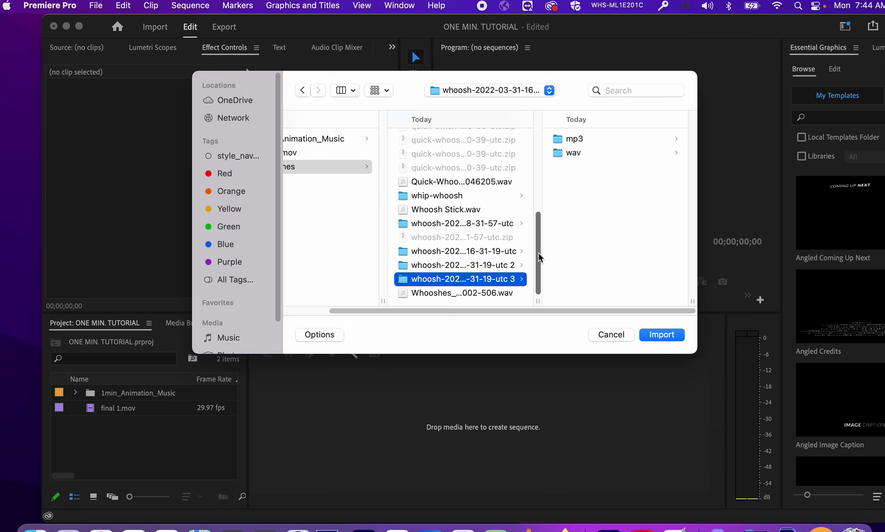
click(658, 335)
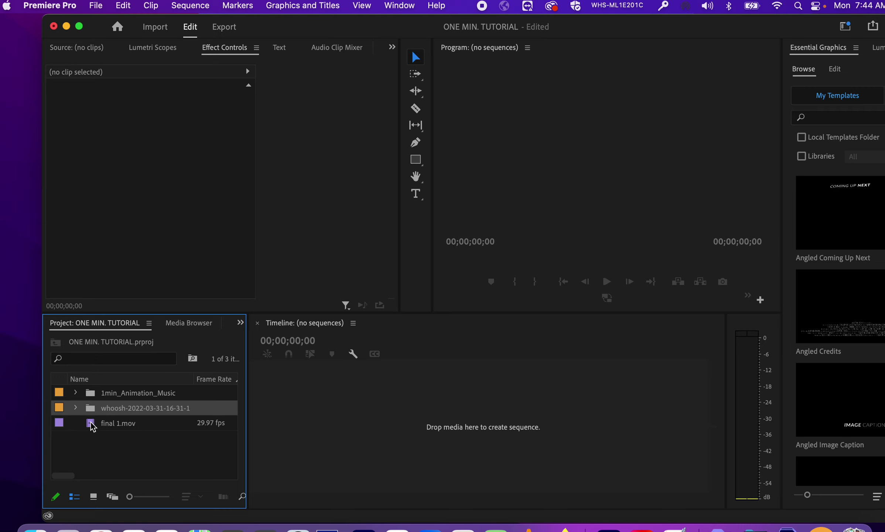
Create a sequence by placing final 1.mov in the empty timeline, and set the Program monitor zoom level to 25%
drag(91, 425, 360, 422)
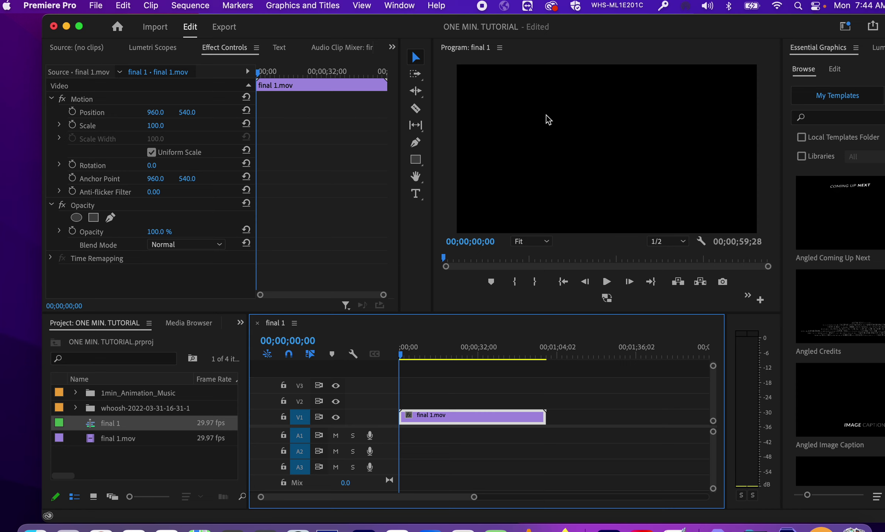
click(549, 242)
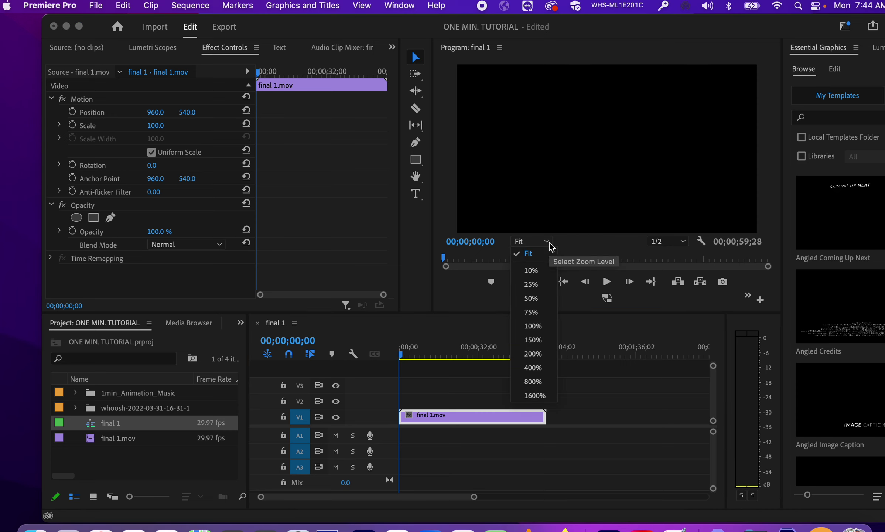
click(547, 285)
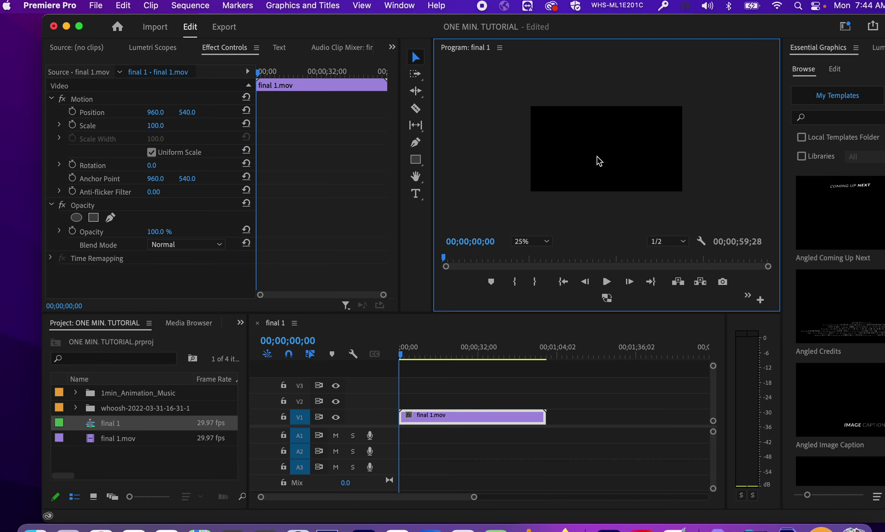
Open the Sequence Settings of the final 1 sequence and examine its editing mode, timebase and frame size
click(205, 5)
click(205, 6)
click(194, 13)
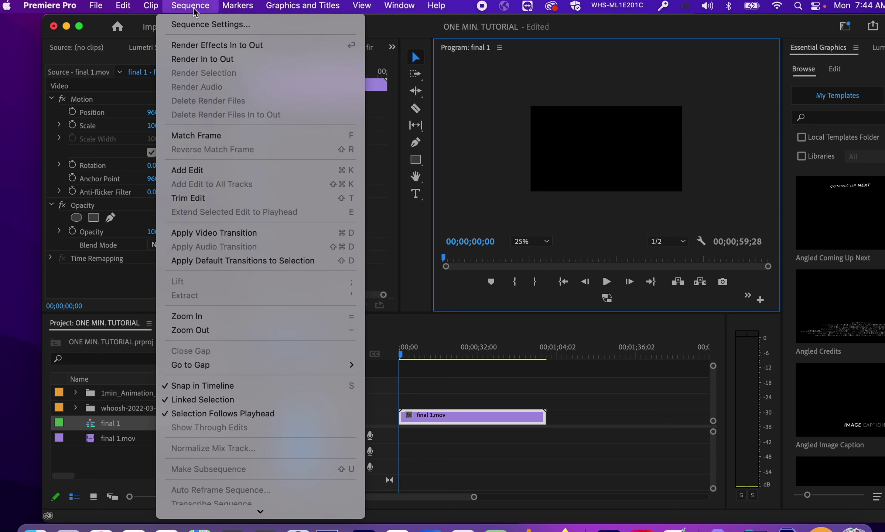
click(236, 25)
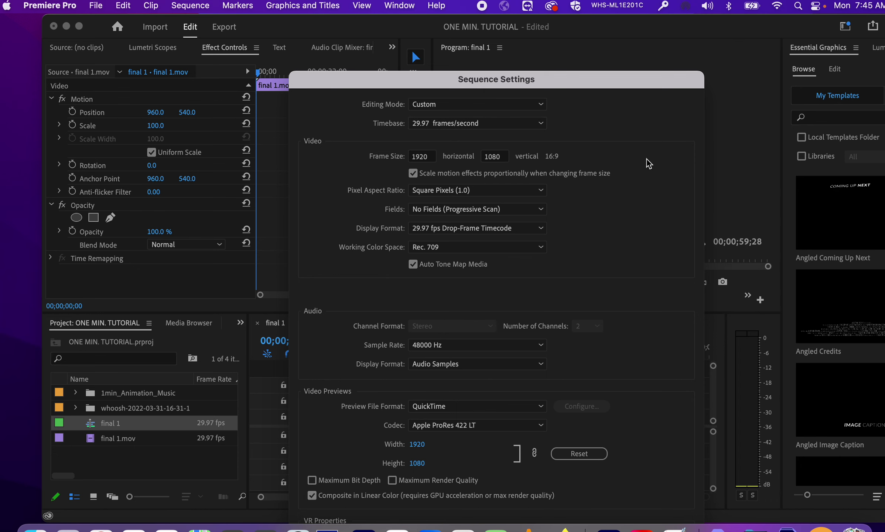
drag(622, 87, 588, 64)
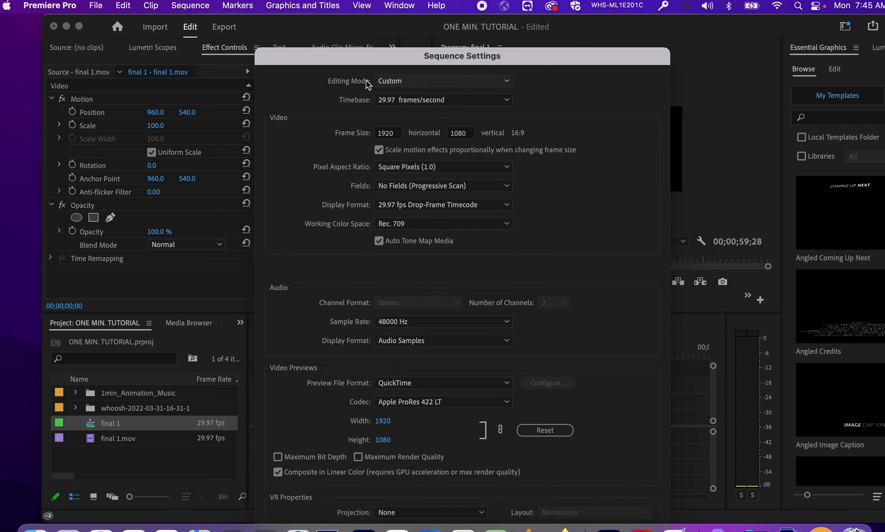
drag(511, 54, 496, 19)
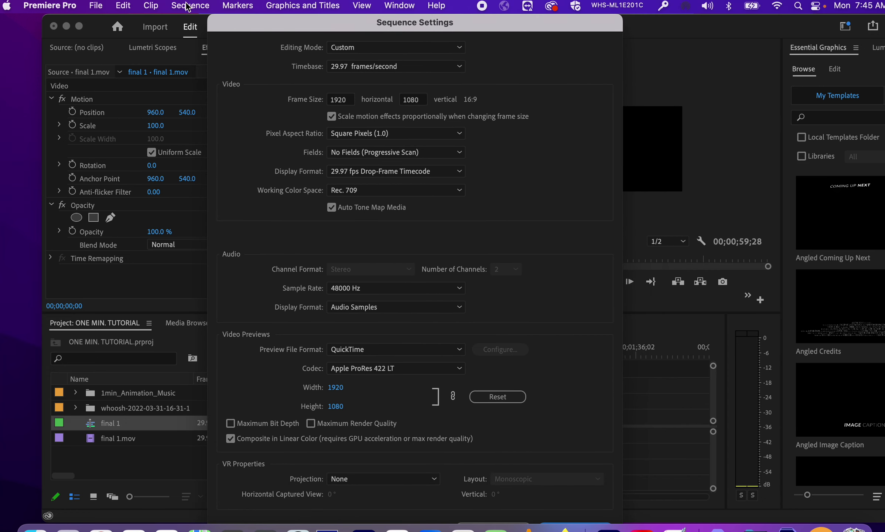
drag(229, 24, 450, 24)
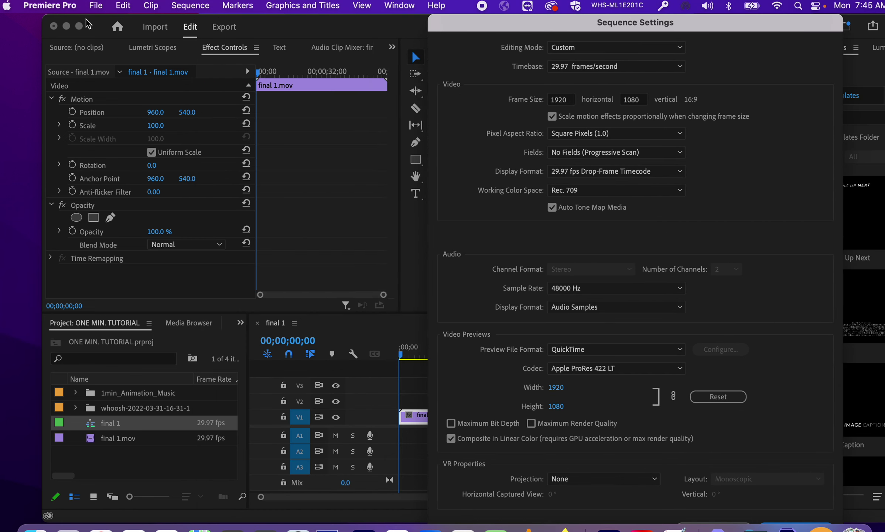
Close the Sequence Settings of the final 1 sequence without changing any setting
click(189, 5)
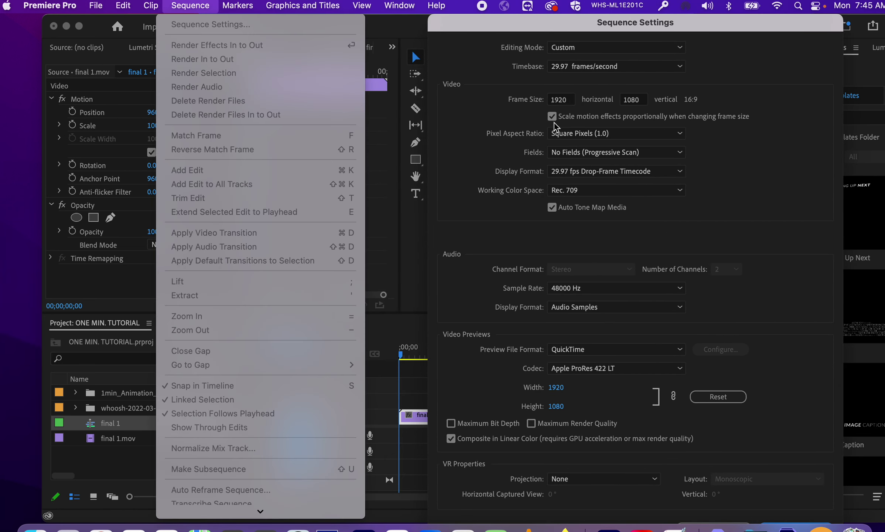
key(Escape)
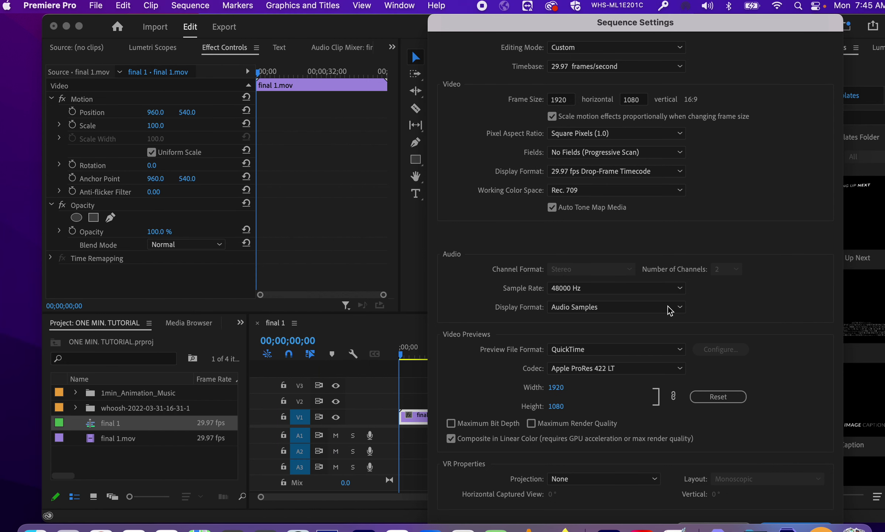
key(Escape)
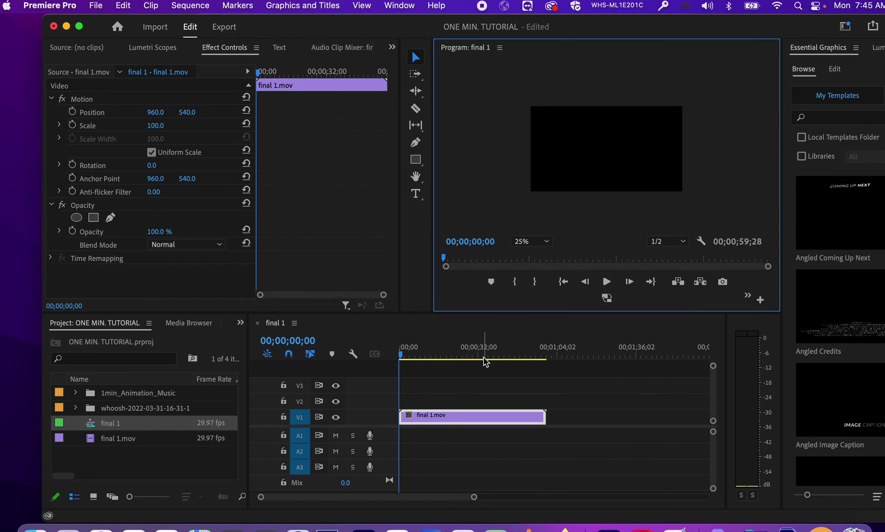
Play the opening of the final 1 sequence, and go back frame by frame to 00;00;00;03 at the start of the brush stroke
drag(425, 350, 393, 337)
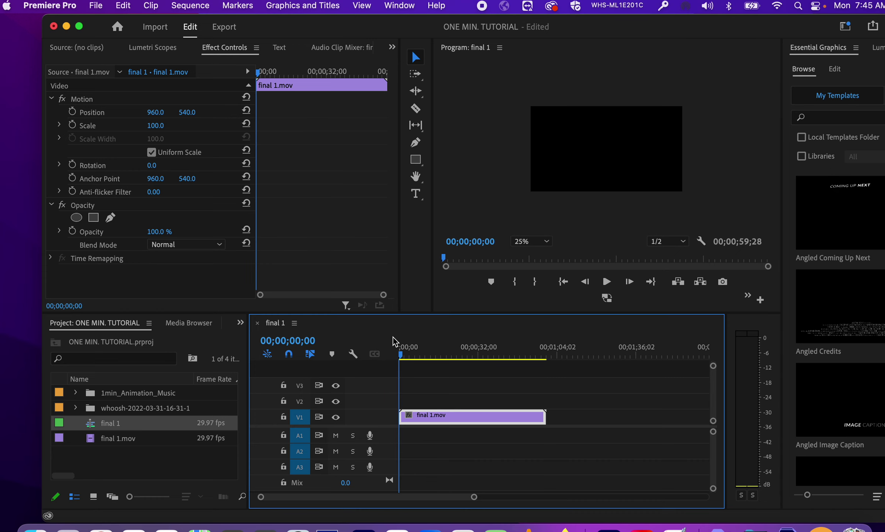
key(space)
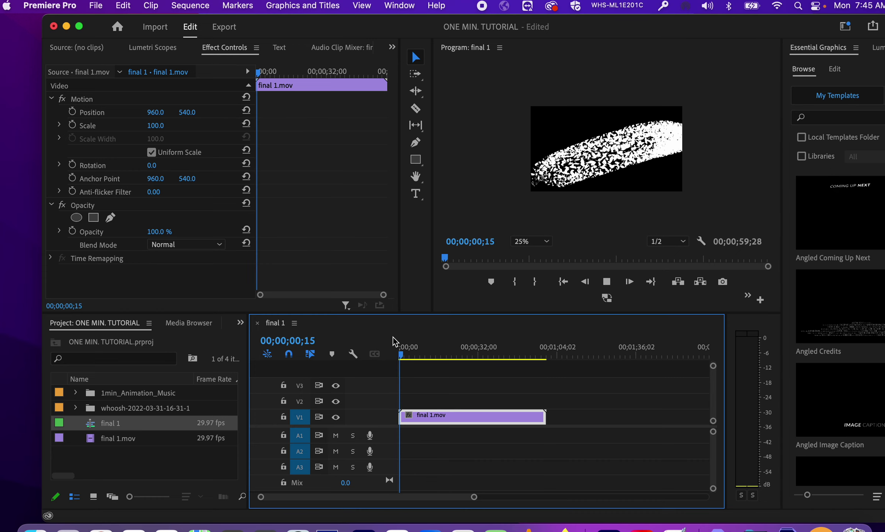
key(Left)
key(Left)
key(Left)
key(Left)
key(Left)
key(Left)
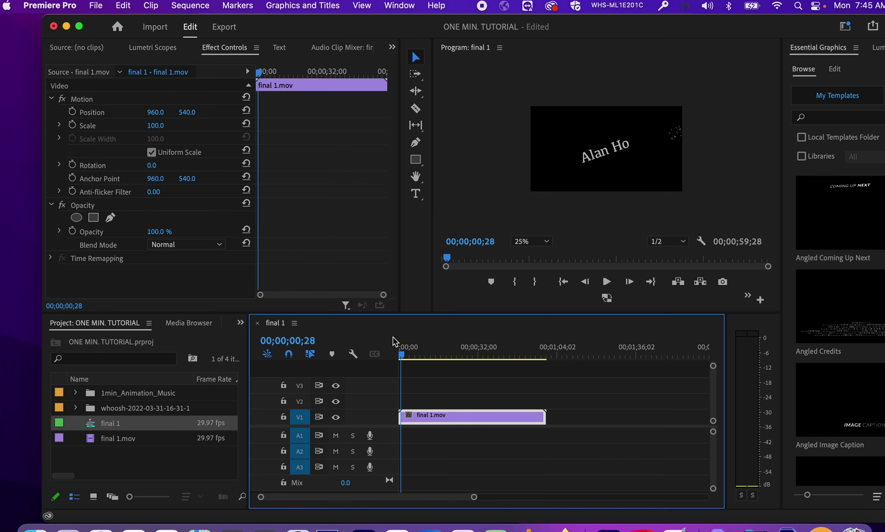
key(Left)
key(Left)
key(Left)
key(Left)
key(Left)
key(Left)
key(Left)
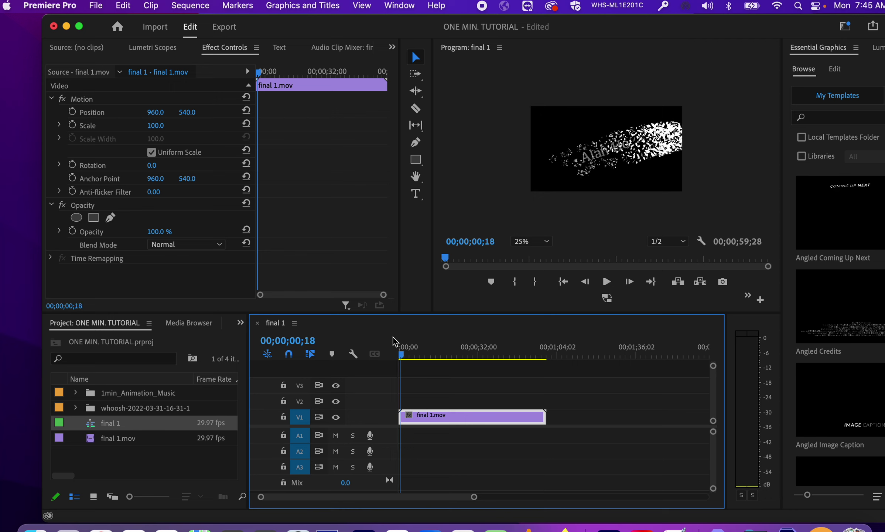
key(Left)
key(Left)
key(Left)
key(Left)
key(Left)
key(Left)
key(Left)
key(Left)
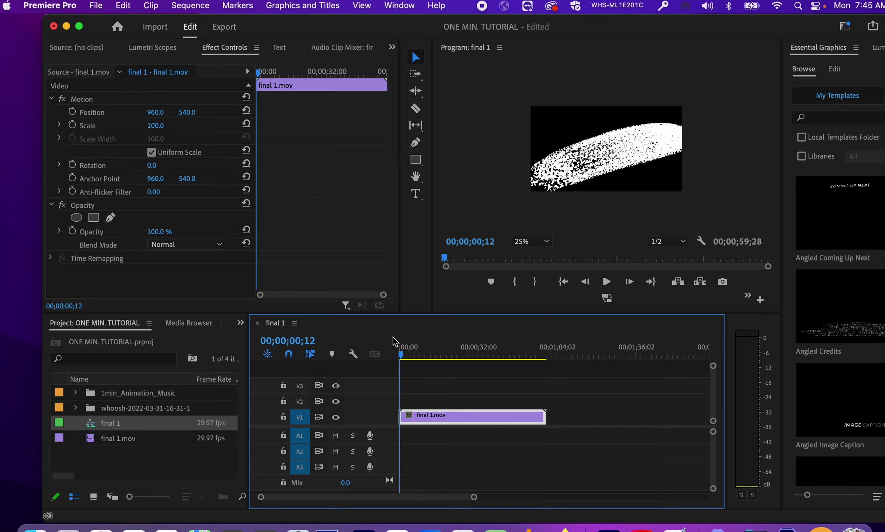
key(Left)
key(Left)
key(Left)
key(Left)
key(Left)
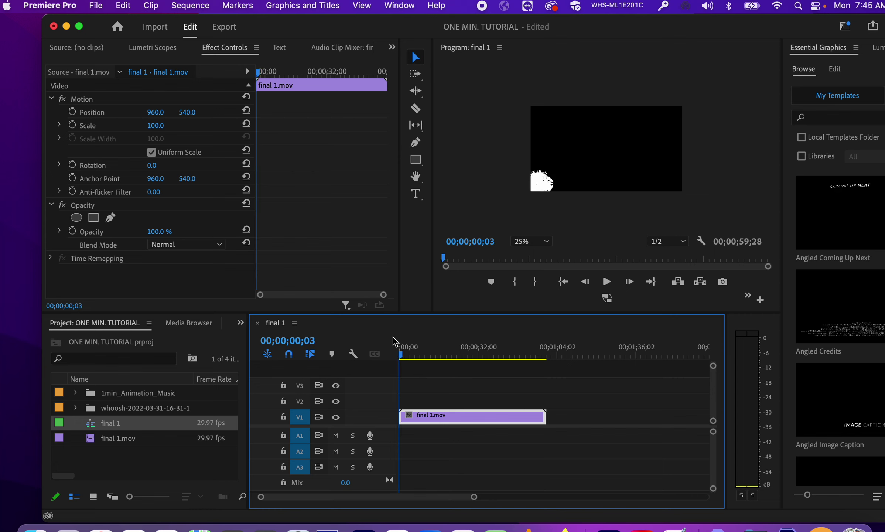
Advance frame by frame through the brush-stroke reveal of the opening name title to 00;00;00;20
key(Right)
key(Right)
key(Right)
key(Right)
key(Right)
key(Right)
key(Right)
key(Right)
key(Right)
key(Right)
key(Right)
key(Right)
key(Right)
key(Right)
key(Right)
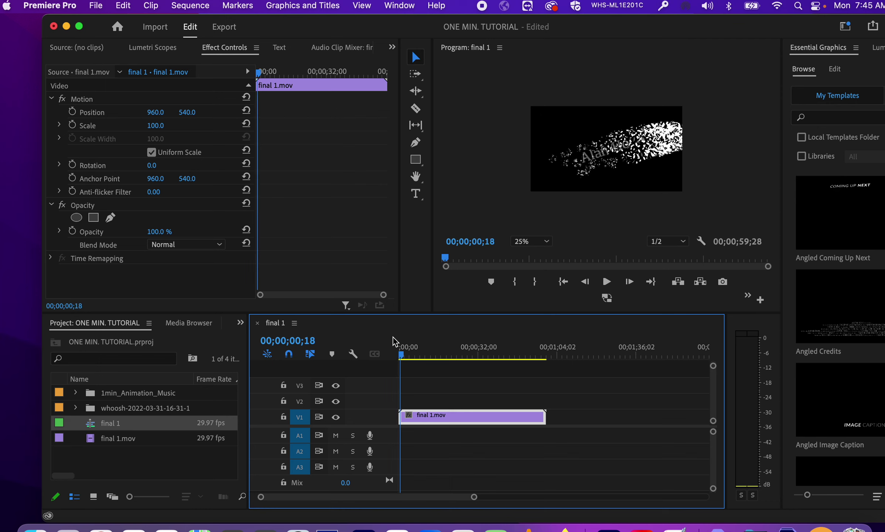
key(Right)
key(Right)
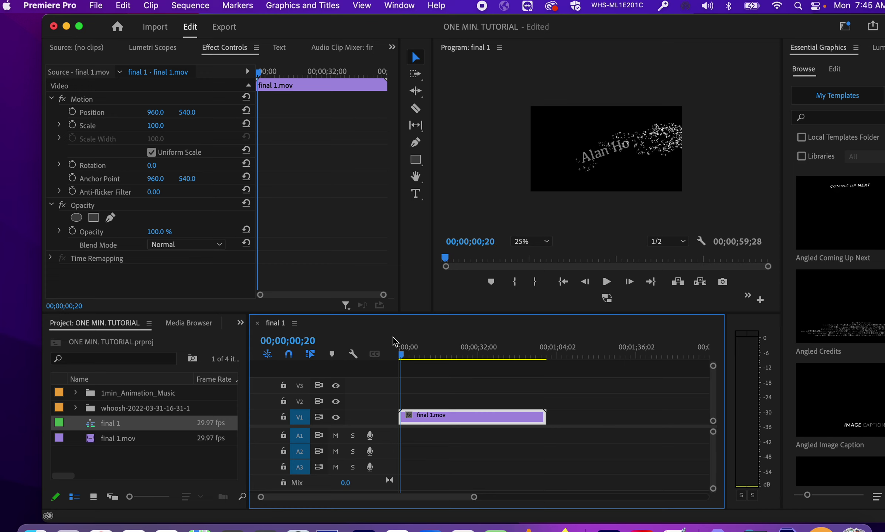
Step backward from the name reveal to 00;00;00;03 to examine the timing of the brush stroke's start
key(Left)
key(Left)
key(Left)
key(Left)
key(Left)
key(Left)
key(Left)
key(Left)
key(Left)
key(Left)
key(Left)
key(Left)
key(Left)
key(Left)
key(Left)
key(Left)
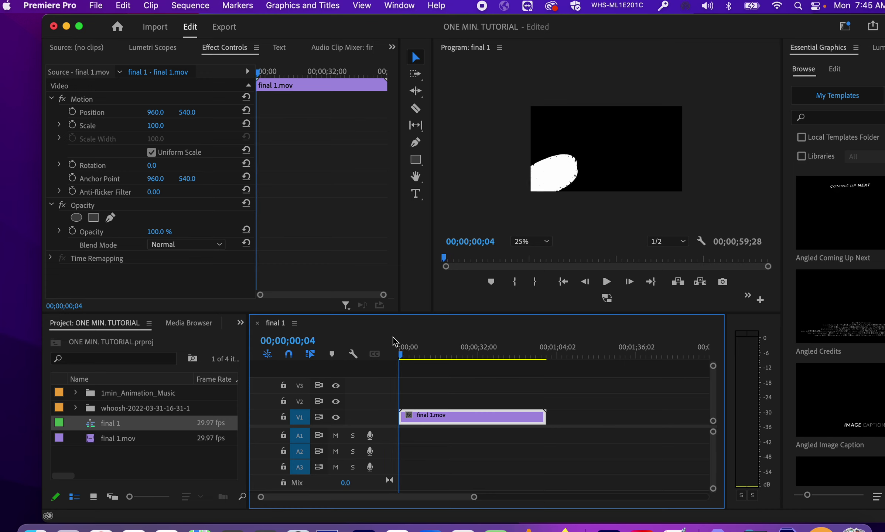
key(Left)
key(Right)
key(Left)
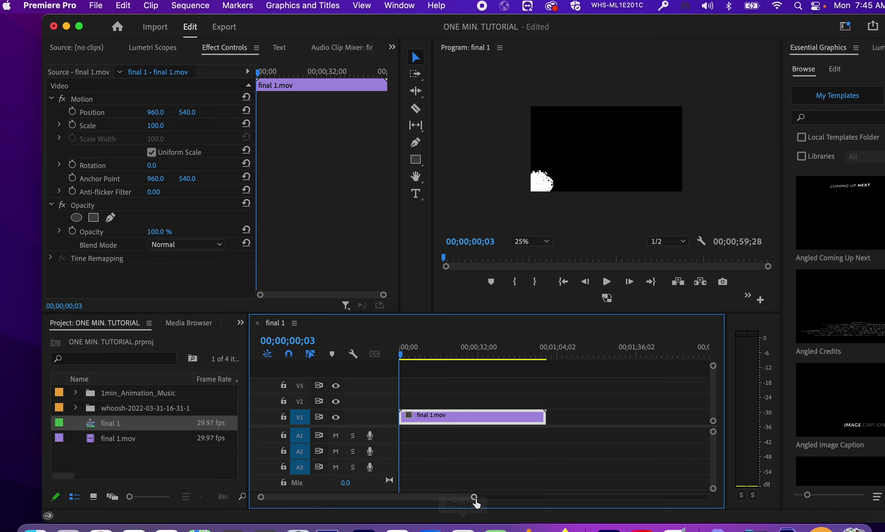
Expand the mp3 bin of the imported whoosh folder and audition Whoosh 1.mp3 and Whoosh 2.mp3 in the Source monitor
drag(476, 497, 409, 507)
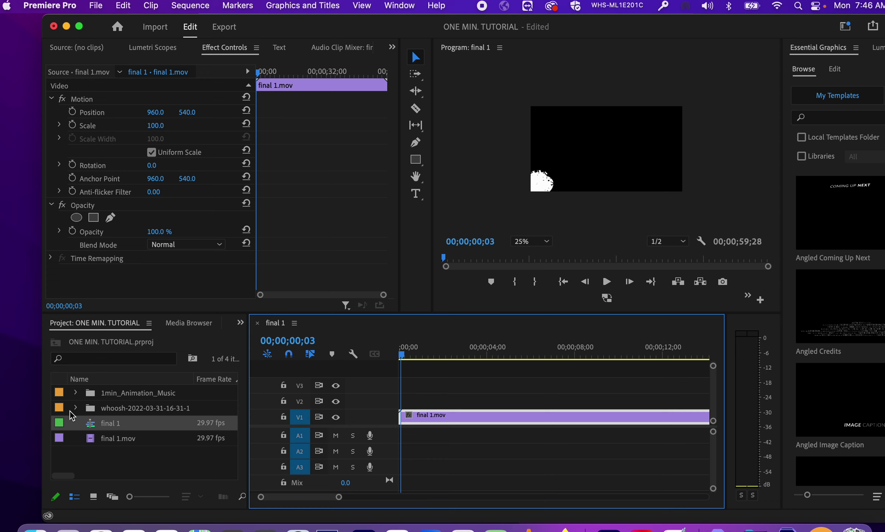
click(75, 408)
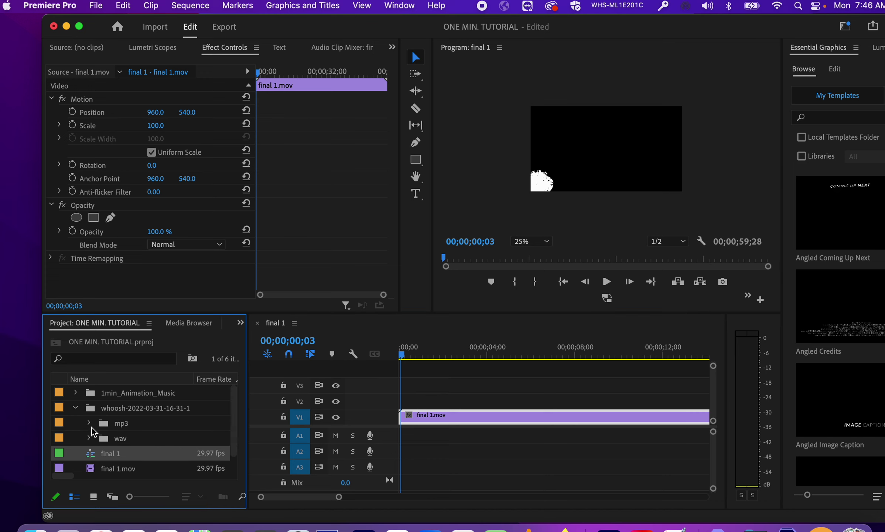
click(90, 424)
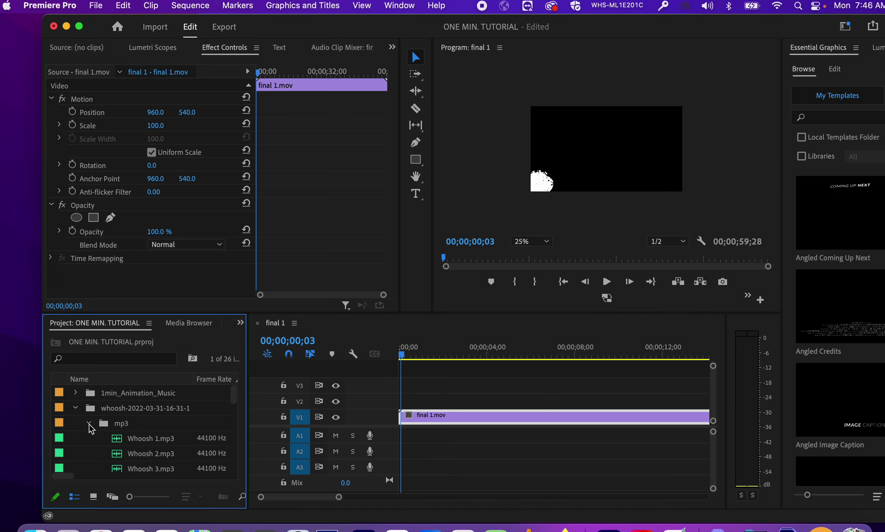
double_click(117, 440)
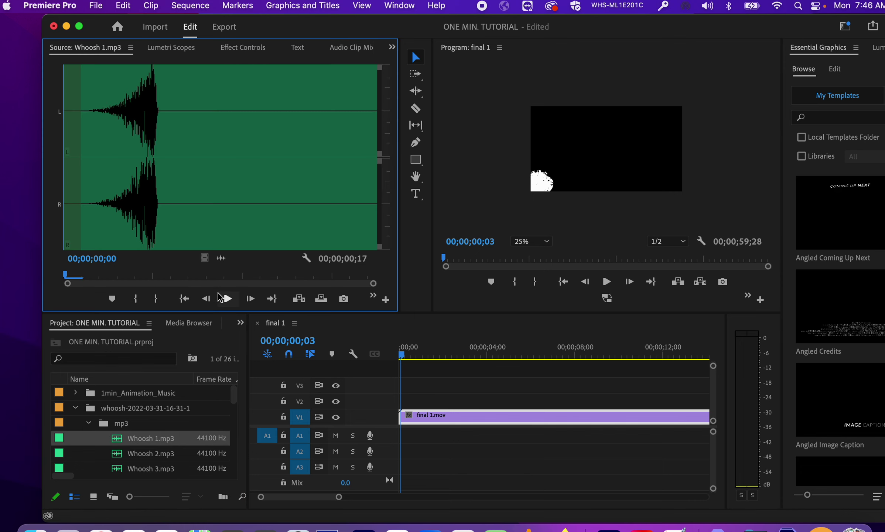
click(228, 300)
click(228, 299)
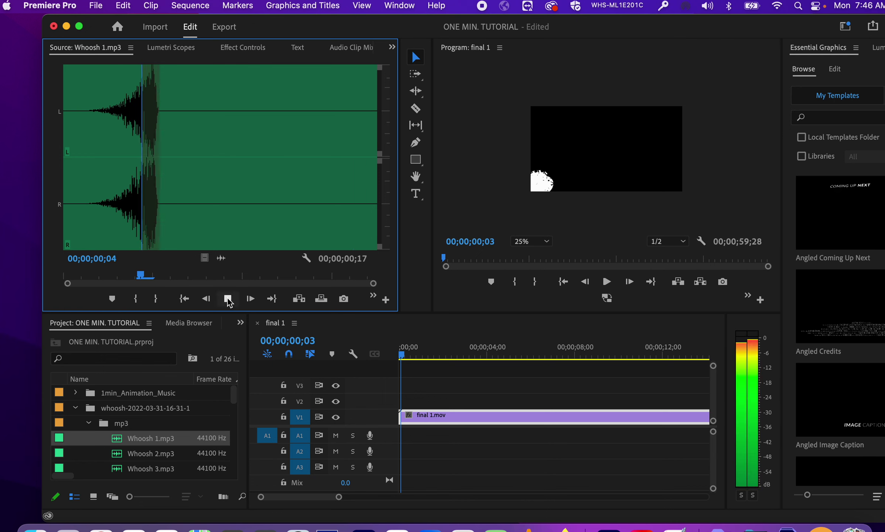
double_click(123, 455)
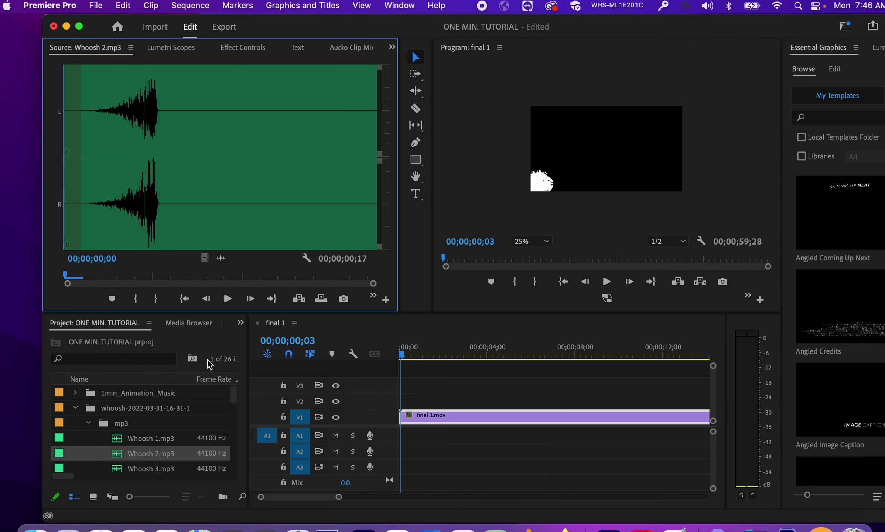
click(228, 299)
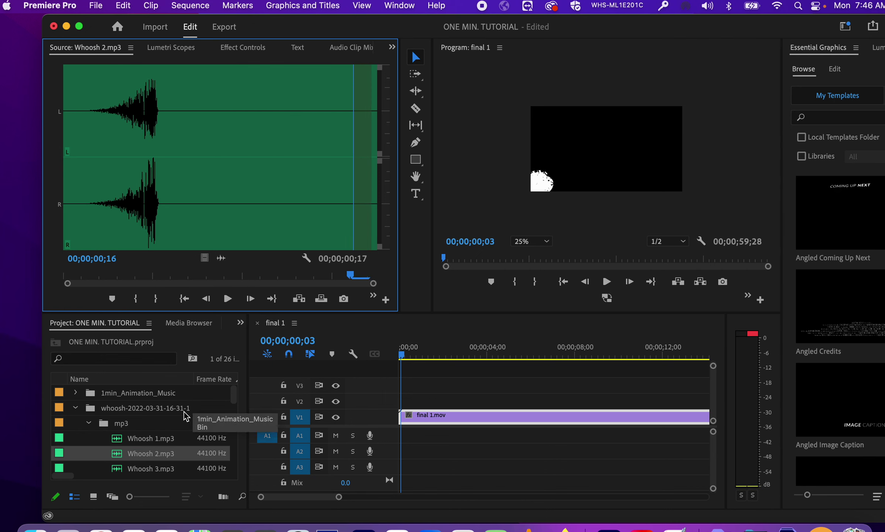
Audition Whoosh 11.mp3 and place it at the beginning of the sequence on audio track A3
scroll(155, 440, down, 5)
click(124, 456)
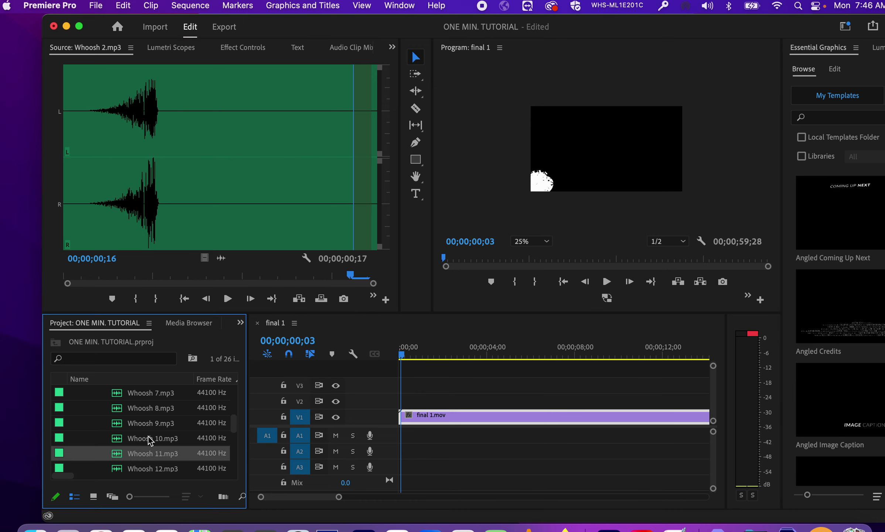
double_click(119, 455)
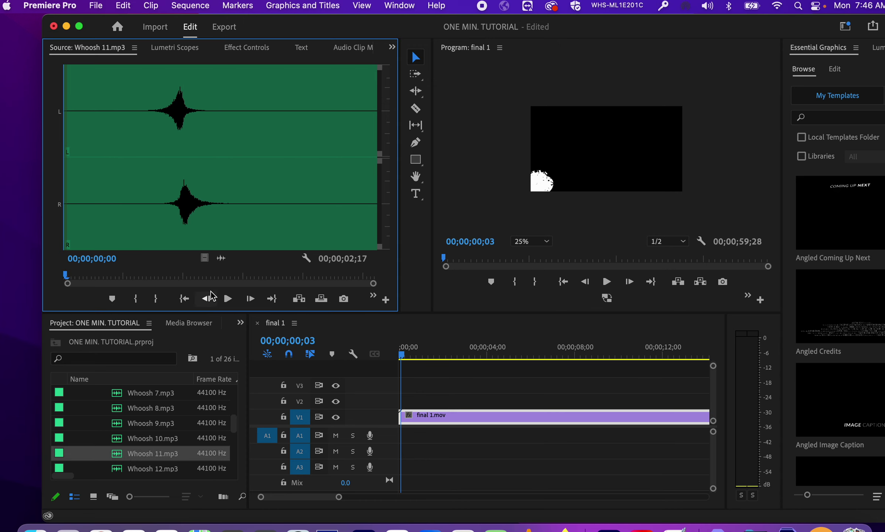
click(226, 302)
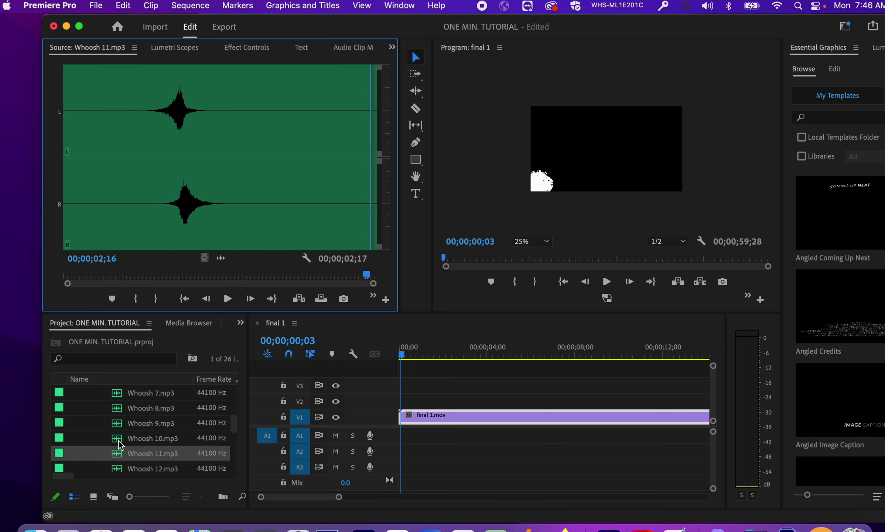
drag(118, 457, 235, 464)
drag(357, 462, 435, 464)
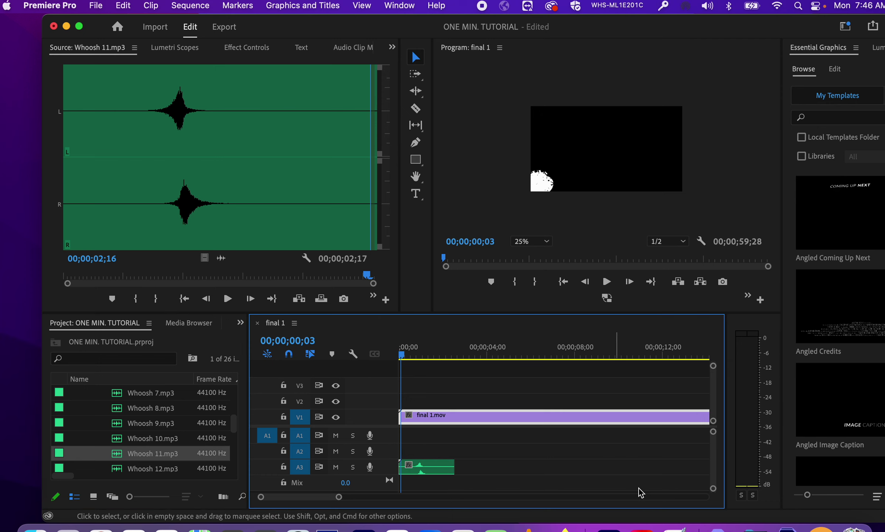
Trim the Whoosh 11.mp3 clip on A3 so it starts at 00;00;00;20 and ends at 00;00;01;18
drag(339, 497, 318, 502)
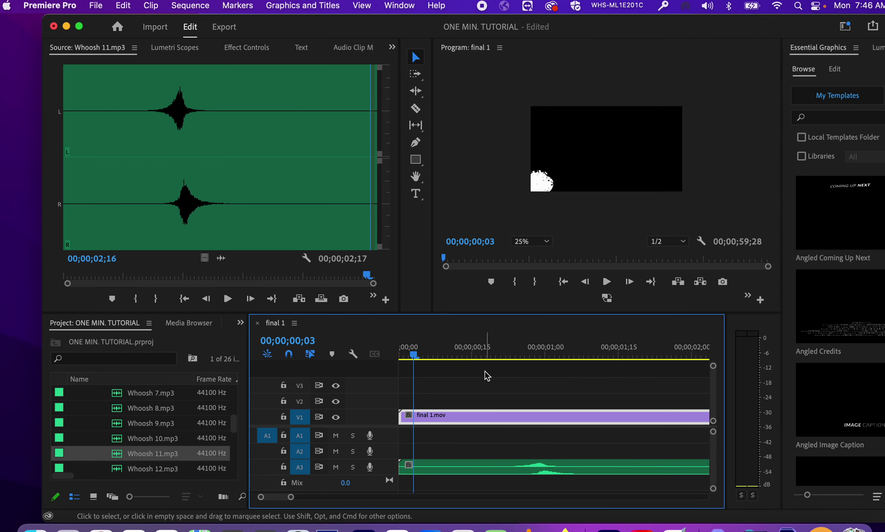
mouse_move(480, 357)
mouse_down()
mouse_move(560, 357)
mouse_move(497, 358)
mouse_up()
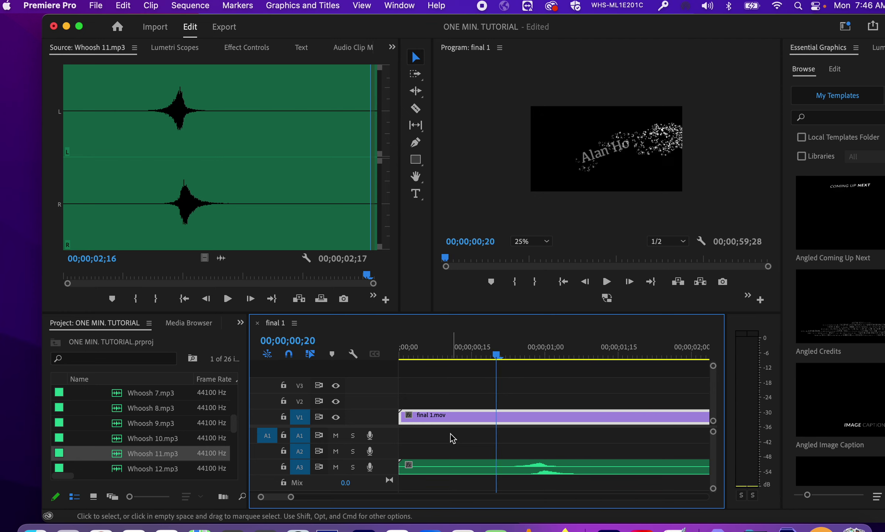
drag(402, 467, 496, 466)
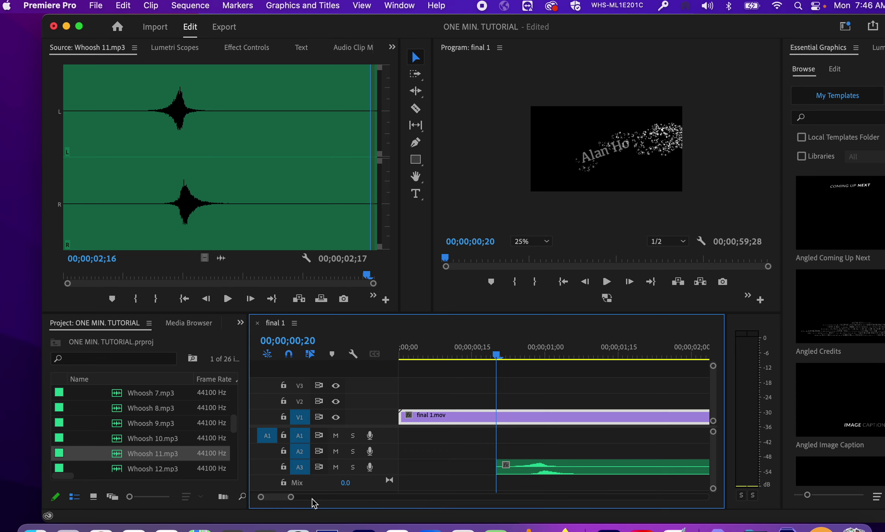
drag(292, 498, 302, 498)
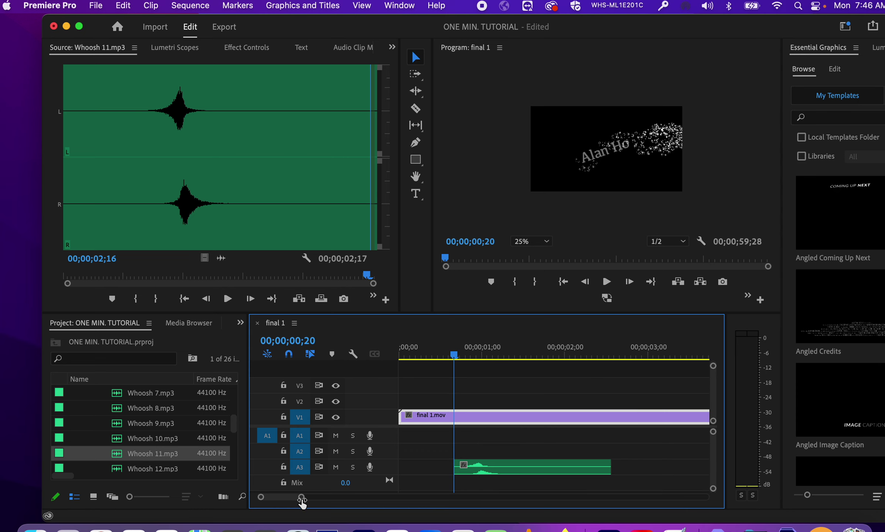
drag(457, 354, 536, 361)
drag(610, 467, 531, 469)
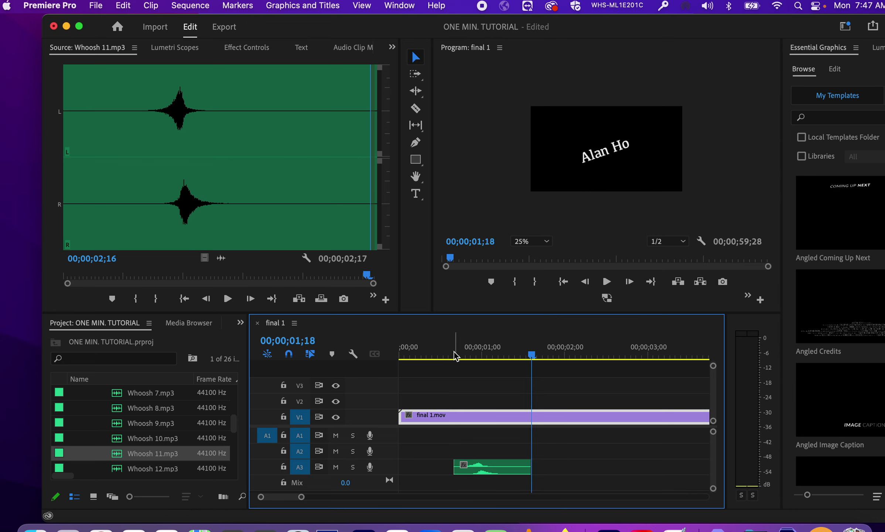
Move the trimmed whoosh clip on A3 to start at 00;00;00;02, and play the opening from the beginning to check its timing
drag(456, 355, 408, 350)
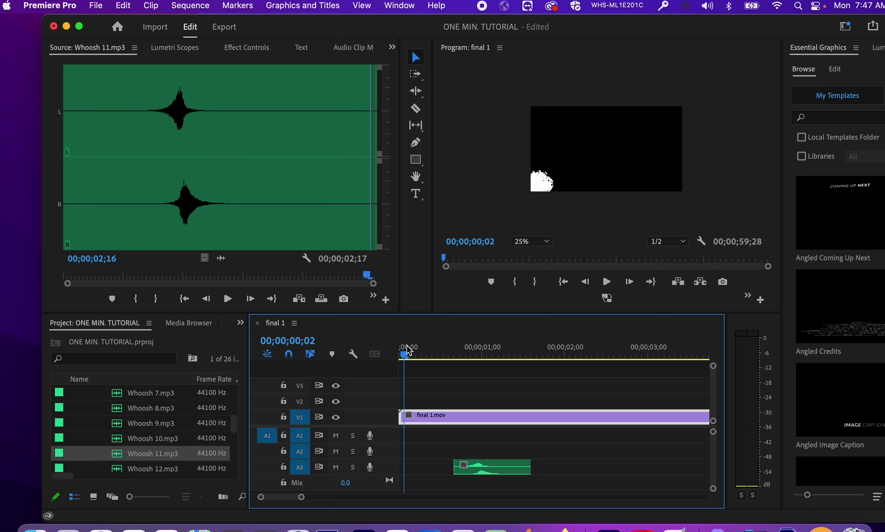
drag(497, 467, 463, 460)
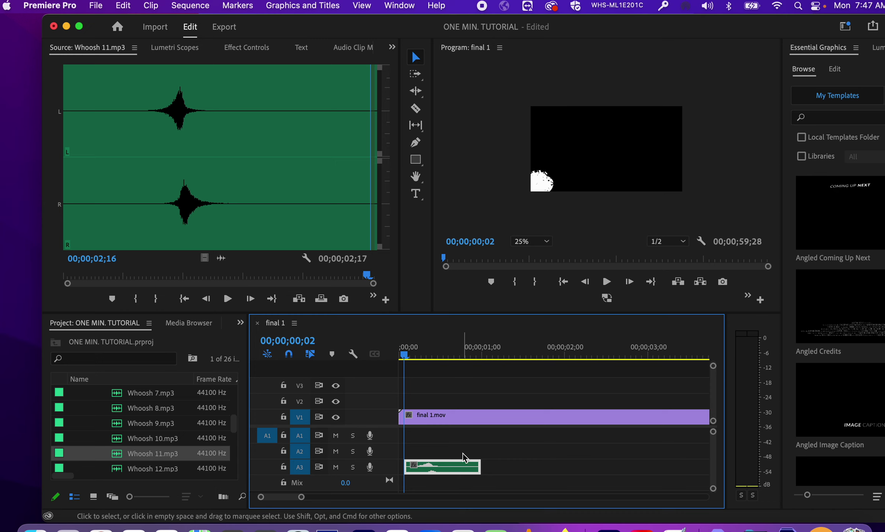
drag(406, 352, 384, 353)
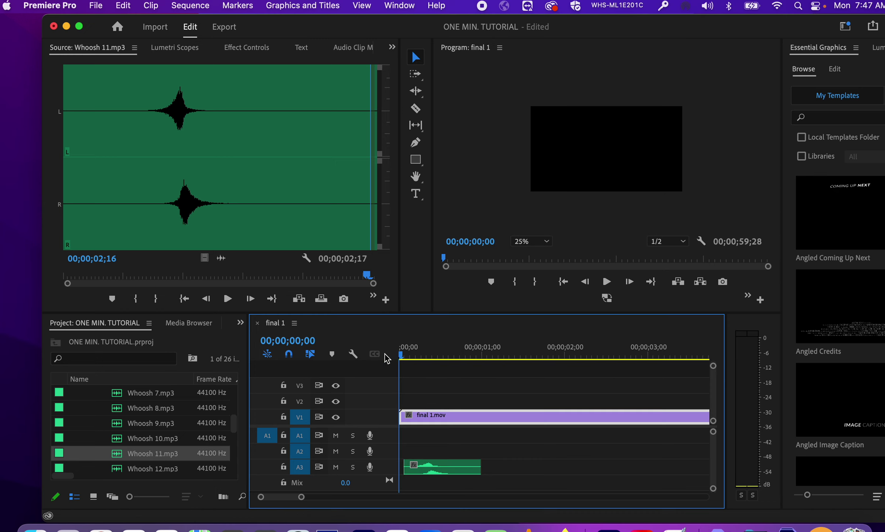
key(space)
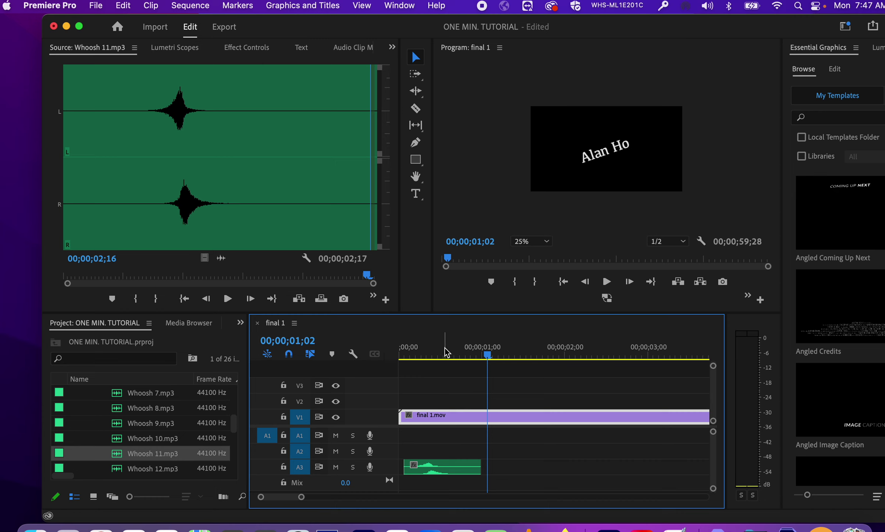
drag(489, 358, 401, 357)
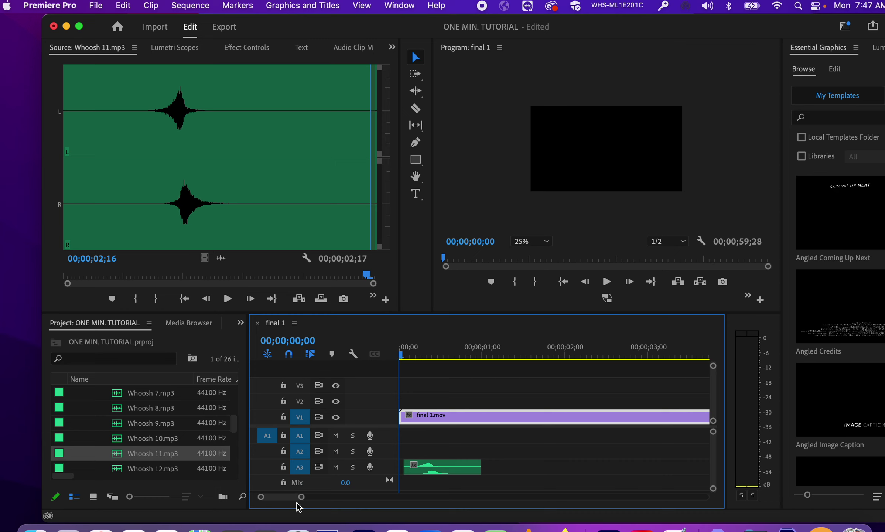
mouse_move(301, 499)
mouse_down()
mouse_move(274, 505)
mouse_move(320, 506)
mouse_move(286, 507)
mouse_move(301, 505)
mouse_up()
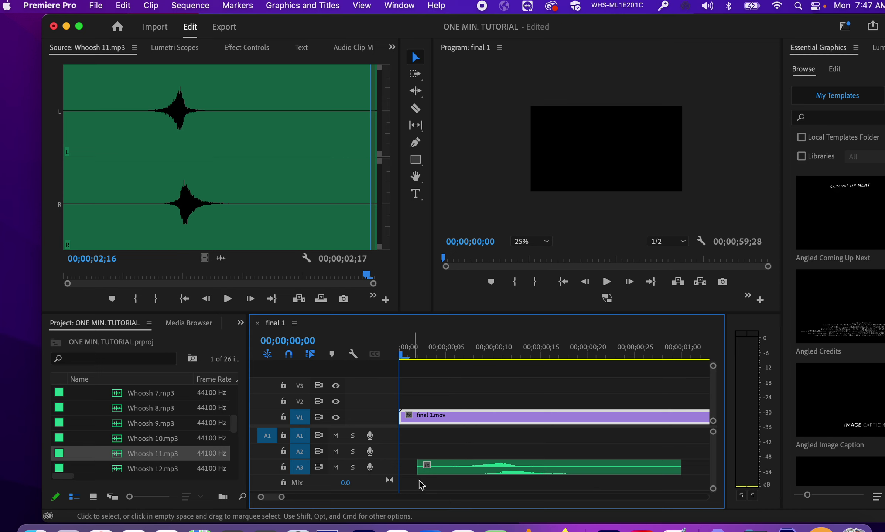
Move the playhead to 00;00;00;13 and increase the height of audio track A3 to enlarge the whoosh waveform
drag(437, 350, 520, 353)
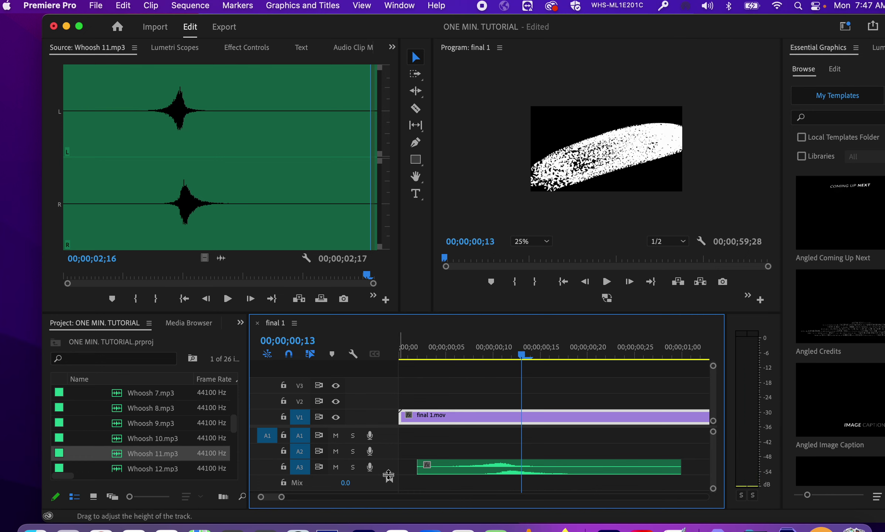
drag(385, 475, 384, 498)
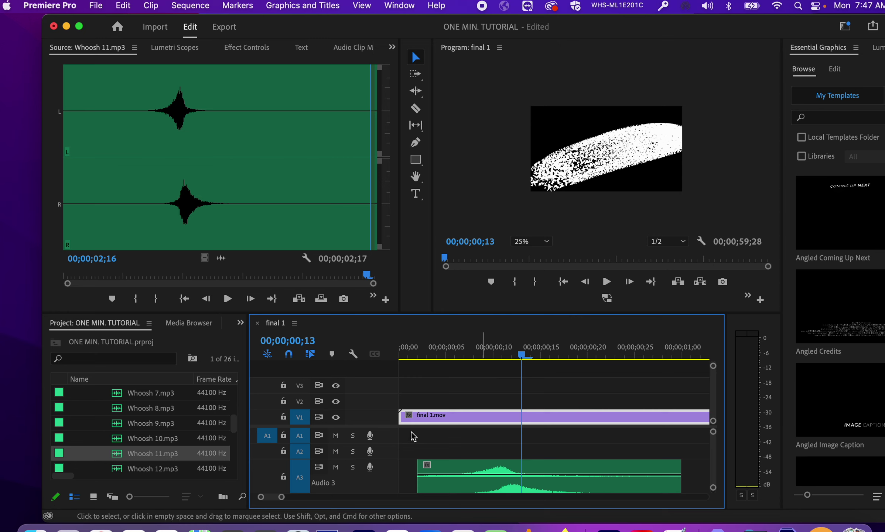
mouse_move(711, 445)
mouse_down()
mouse_move(713, 462)
mouse_move(713, 432)
mouse_move(714, 443)
mouse_up()
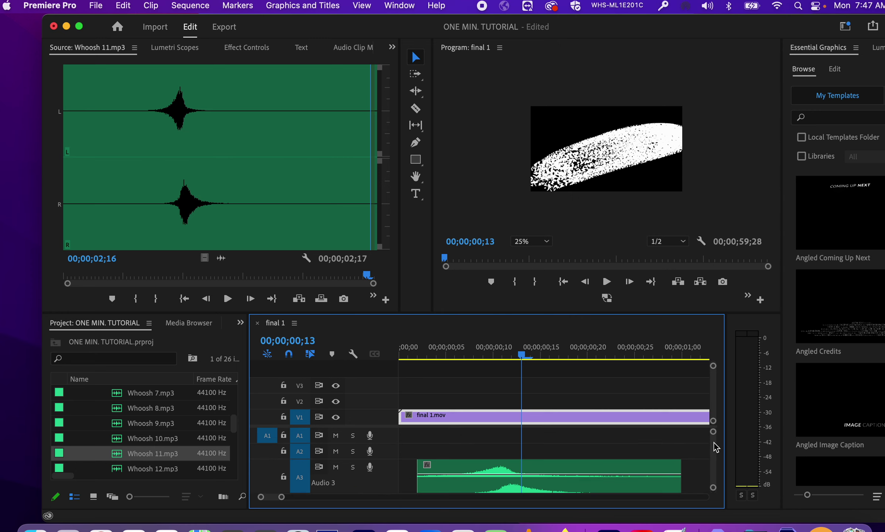
Undo the last whoosh clip move, and snap the clip on A3 to the playhead set at 00;00;00;02
key(super+z)
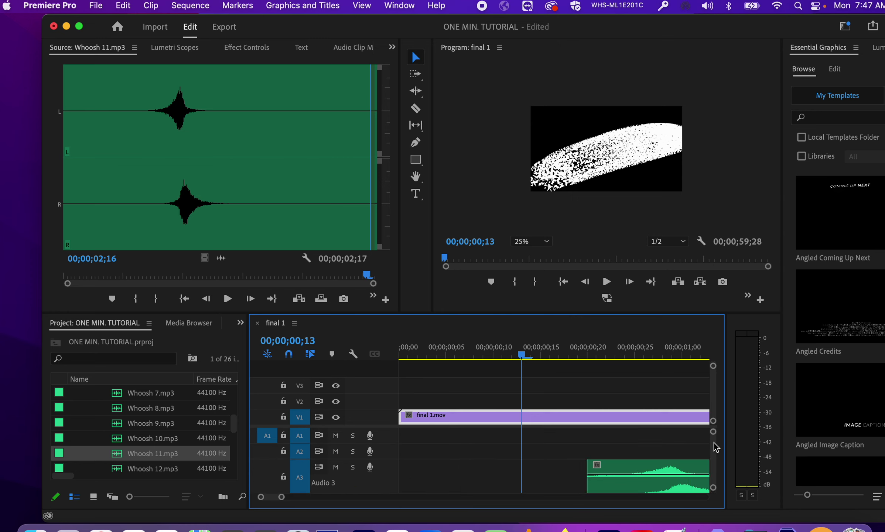
drag(628, 467, 577, 471)
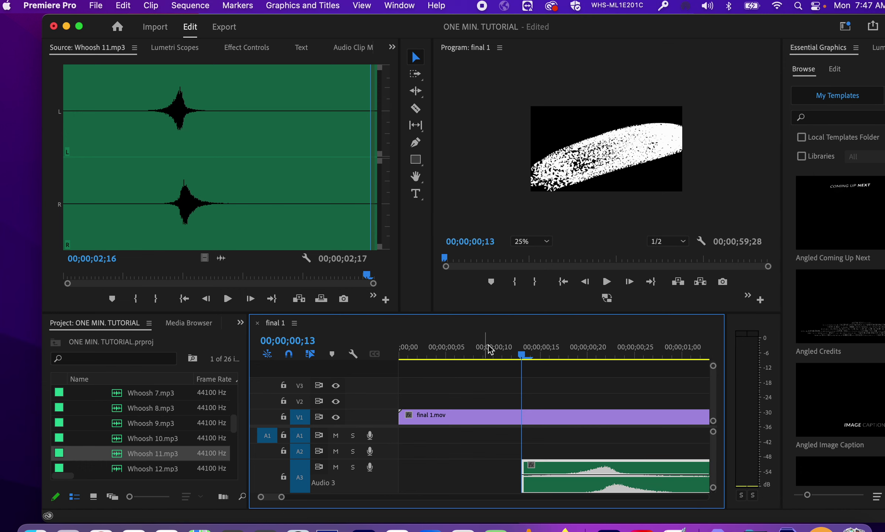
drag(490, 353, 426, 354)
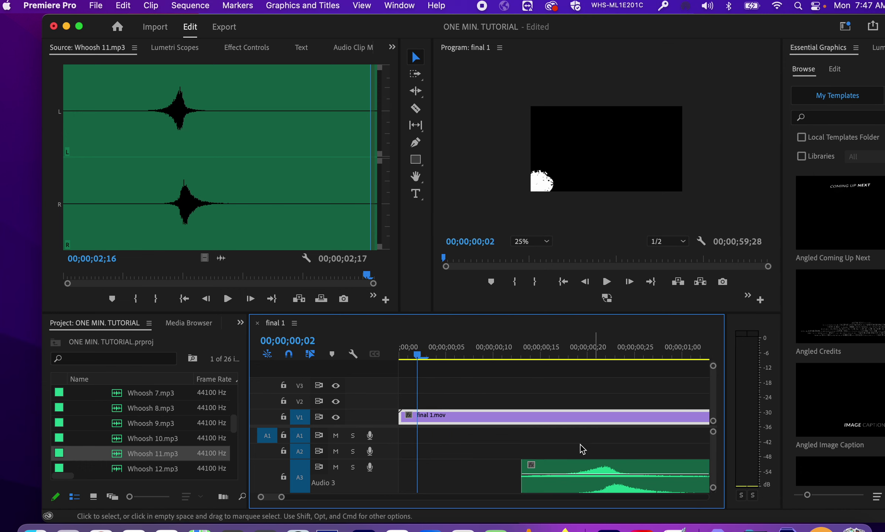
drag(560, 467, 456, 467)
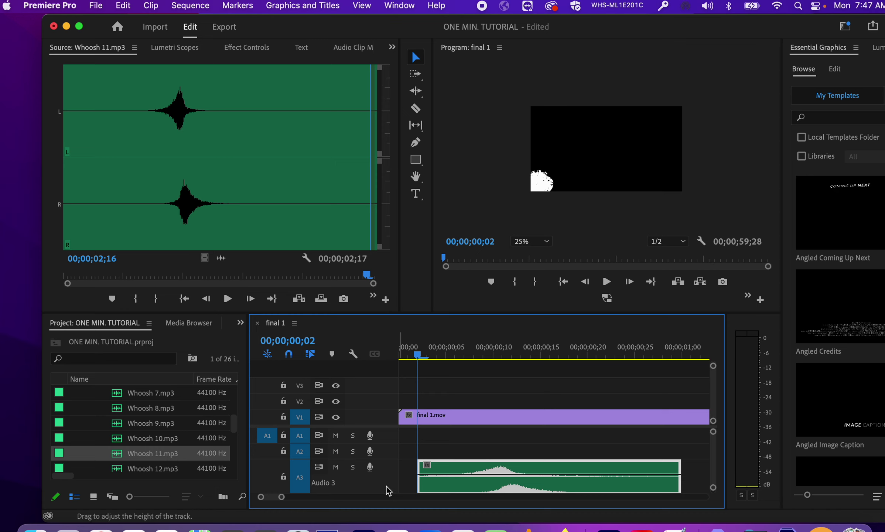
Zoom the timeline out to show about three seconds and reduce the height of audio track A3
scroll(386, 494, down, 5)
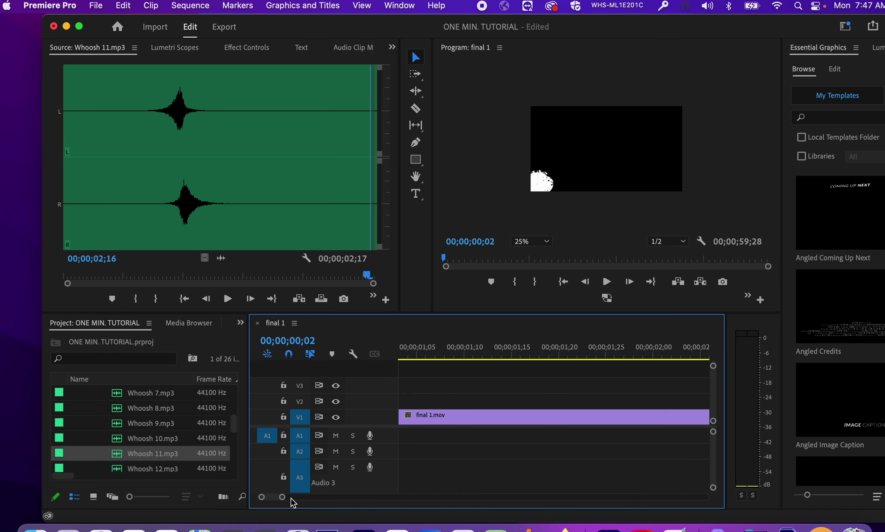
drag(283, 497, 308, 498)
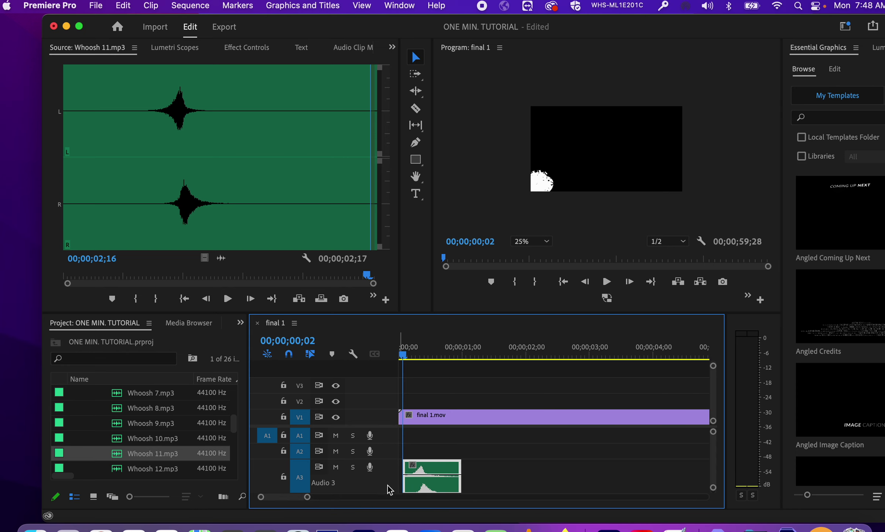
drag(386, 494, 388, 480)
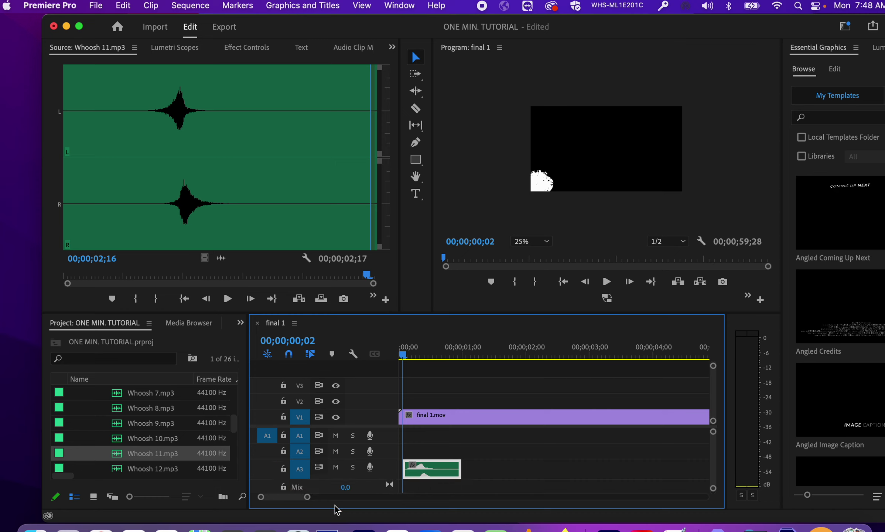
mouse_move(308, 499)
mouse_down()
mouse_move(294, 500)
mouse_move(318, 502)
mouse_up()
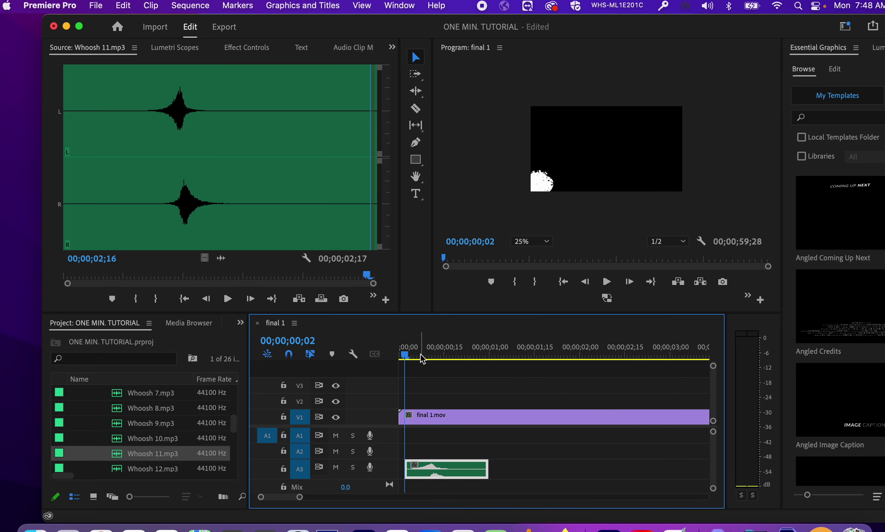
Play the opening brush stroke from the beginning of the sequence to check the whoosh timing
mouse_move(424, 355)
mouse_down()
mouse_move(491, 351)
mouse_move(405, 354)
mouse_up()
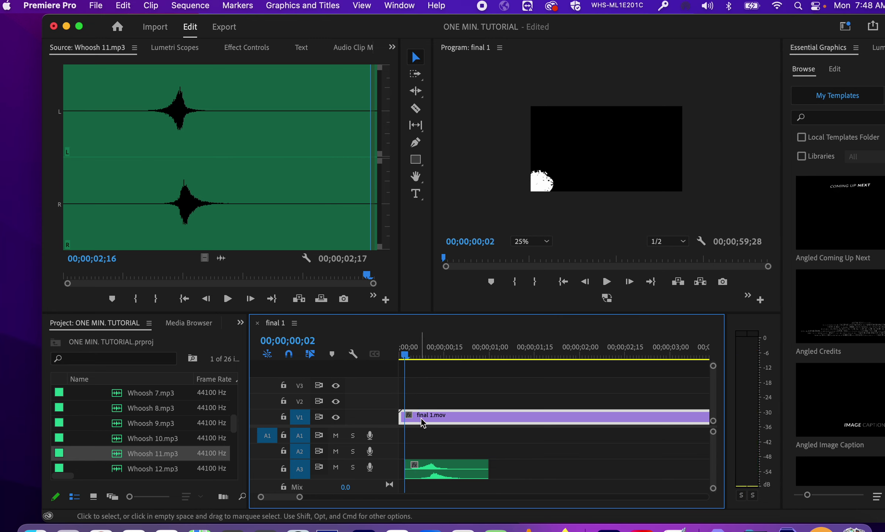
click(292, 357)
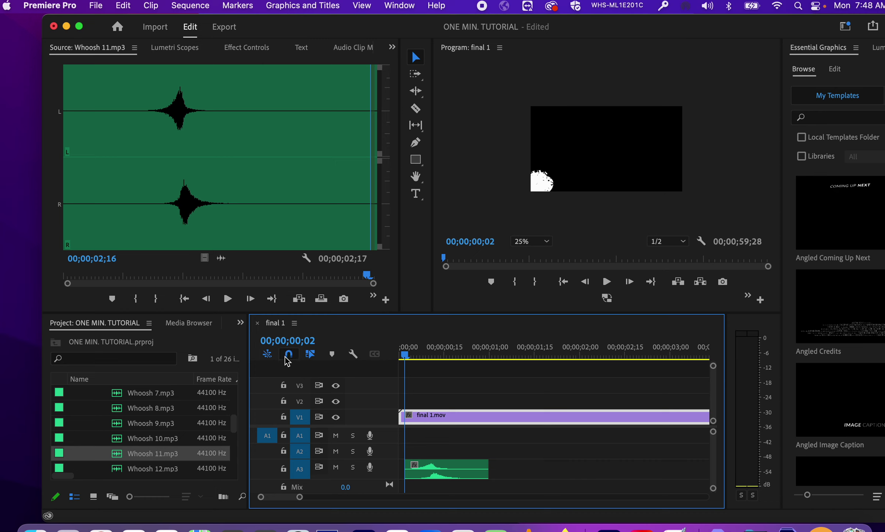
mouse_move(412, 355)
mouse_down()
mouse_move(488, 360)
mouse_move(382, 366)
mouse_move(407, 360)
mouse_up()
key(space)
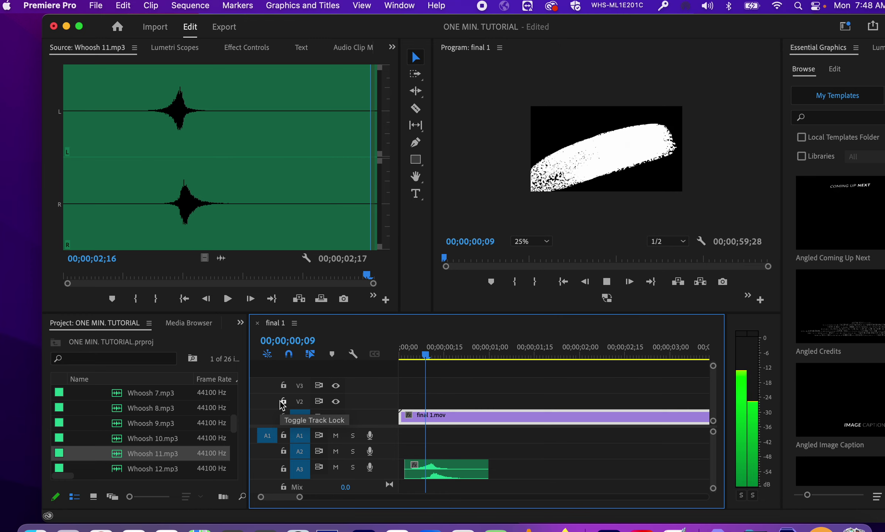
key(space)
drag(452, 349, 393, 352)
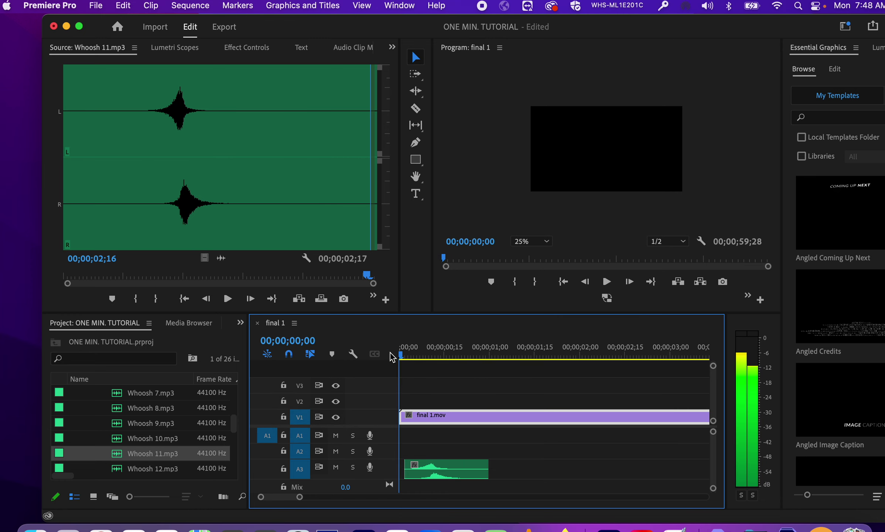
key(space)
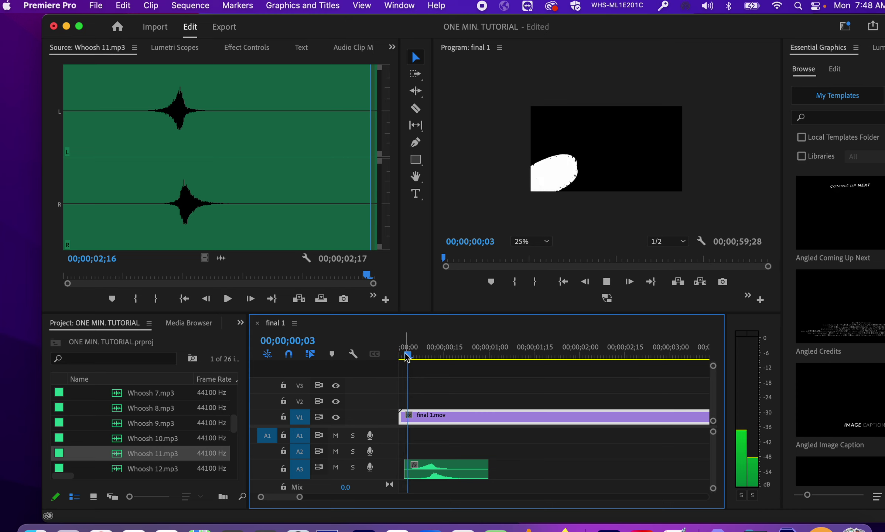
key(space)
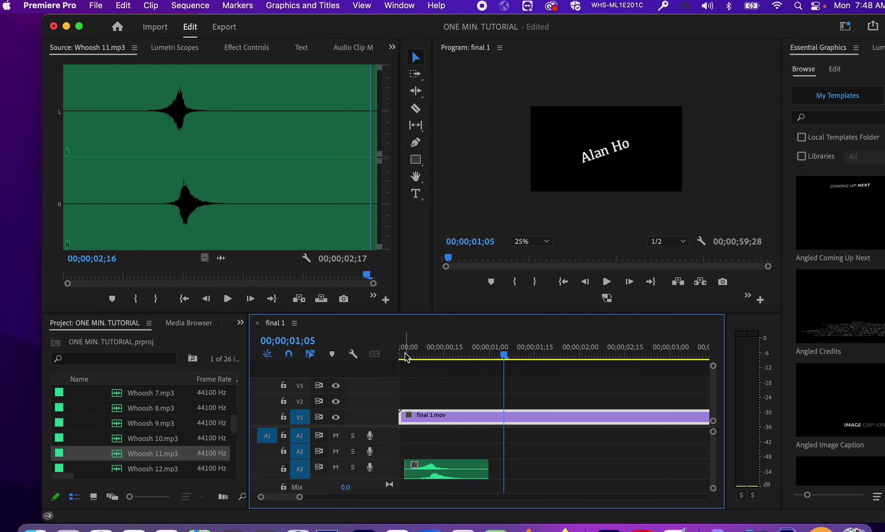
Zoom the timeline out and examine the circle animation frame by frame from about 00;00;15;05 to 00;00;18;19
drag(529, 355, 523, 316)
drag(298, 499, 348, 502)
drag(421, 356, 642, 289)
drag(650, 287, 653, 286)
key(Right)
key(Right)
key(Right)
key(Right)
key(Right)
key(Right)
key(Right)
key(Right)
key(Right)
key(Right)
key(Right)
key(Right)
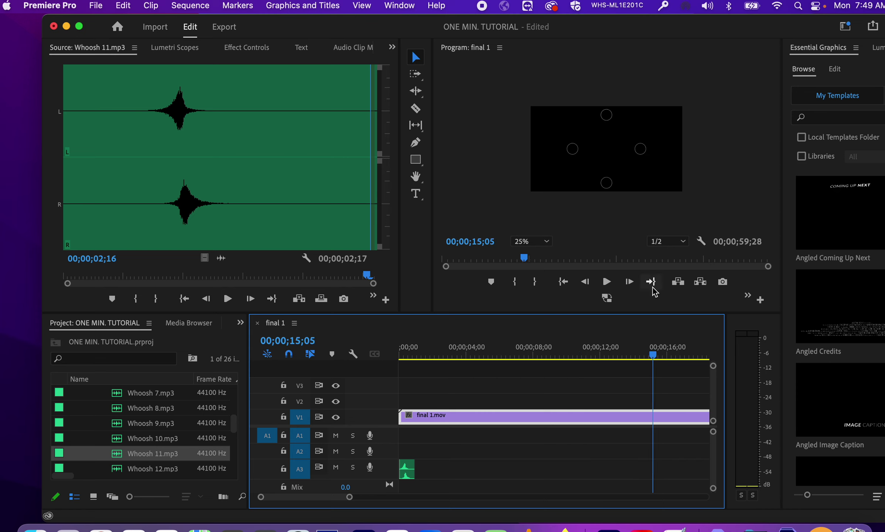
key(Right)
key(Right)
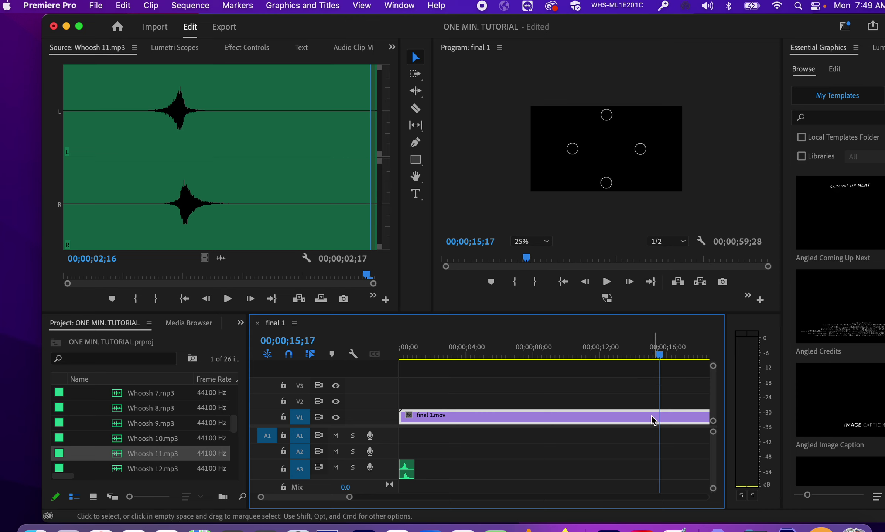
key(Right)
key(Right)
key(Right)
key(Right)
key(Right)
key(Right)
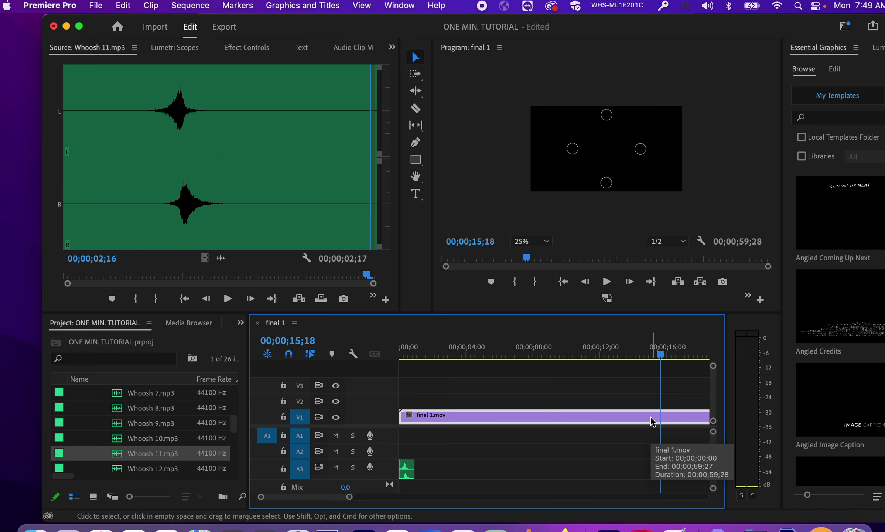
key(Right)
key(Right)
key(Right)
key(Right)
key(Right)
key(Right)
key(Right)
key(Right)
key(Right)
key(Right)
key(Right)
key(Right)
key(Right)
key(Right)
key(Right)
key(Right)
key(Right)
key(Right)
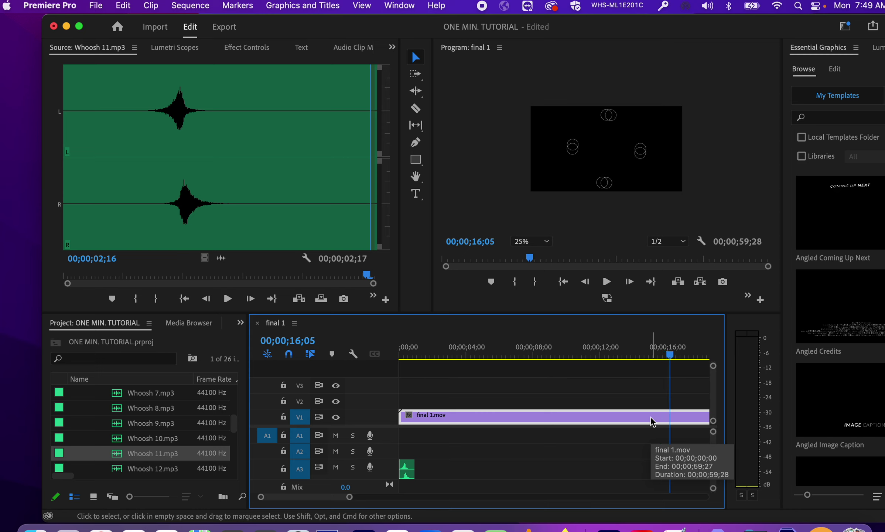
key(Right)
key(Right)
key(Right)
key(Right)
key(Right)
key(Right)
key(Right)
key(Right)
key(Right)
key(Right)
key(Right)
key(Right)
key(Right)
key(Right)
key(Right)
key(Right)
key(Right)
key(Right)
key(Right)
key(Right)
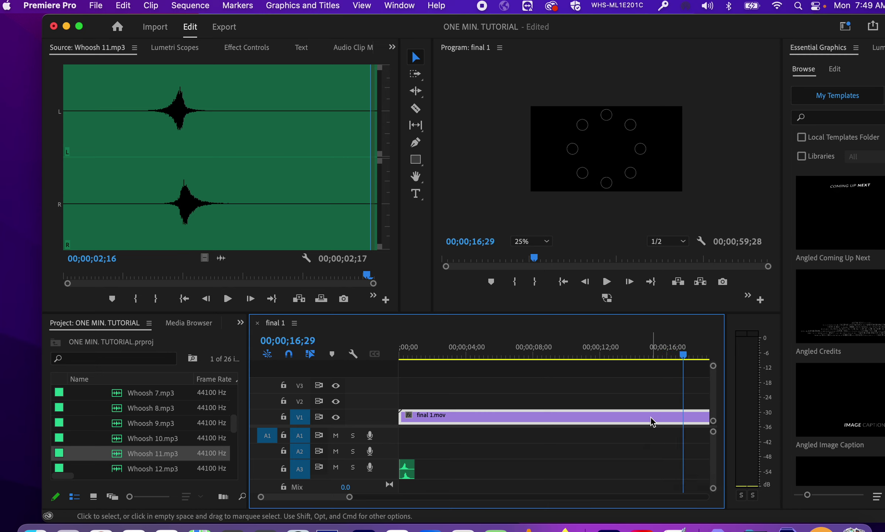
key(Right)
key(Right)
key(Right)
key(Right)
key(Right)
key(Right)
key(Right)
key(Right)
key(Right)
key(Right)
key(Right)
key(Right)
key(Right)
key(Right)
key(Right)
key(Right)
key(Right)
key(Right)
key(Right)
key(Right)
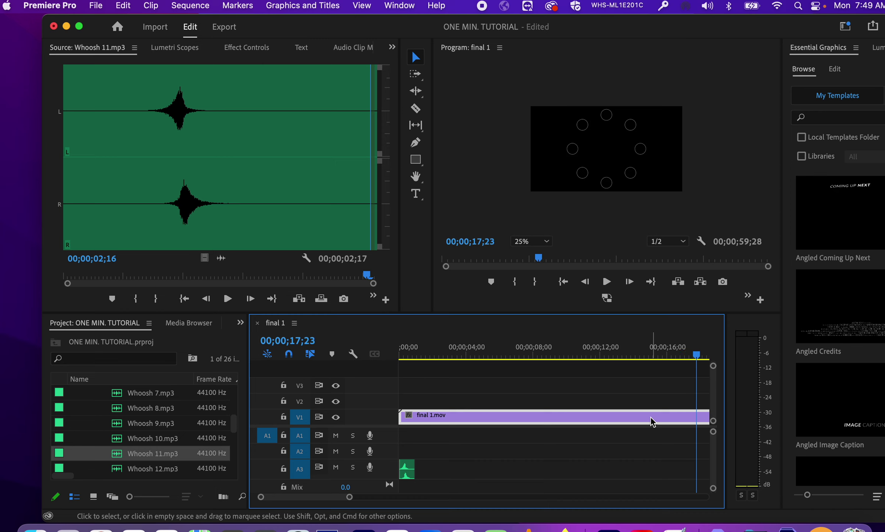
key(Right)
key(Right)
key(Right)
key(Right)
key(Right)
key(Right)
key(Right)
key(Right)
key(Right)
key(Right)
key(Right)
key(Right)
key(Right)
key(Right)
key(Right)
key(Right)
key(Right)
key(Right)
key(Right)
key(Right)
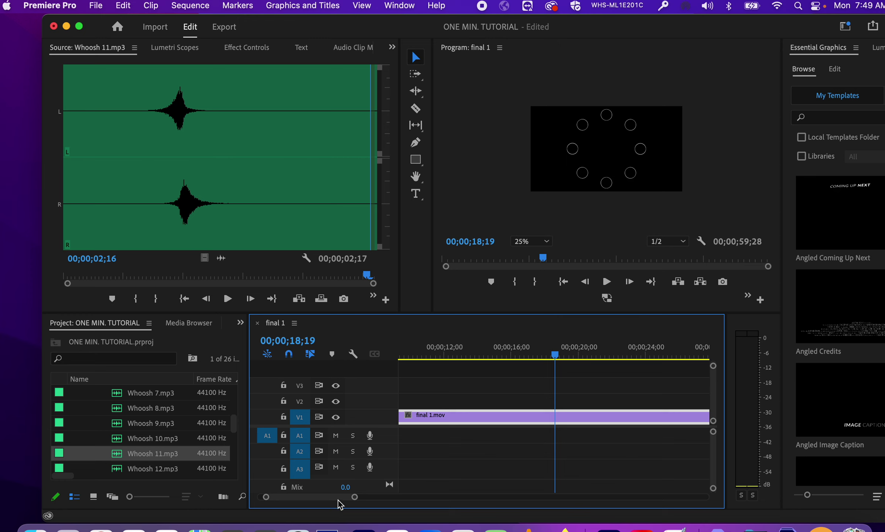
Show the whole sequence on the timeline and examine the circle animation frame by frame from 00;00;18;19 to about 00;00;21;18
drag(355, 502, 433, 502)
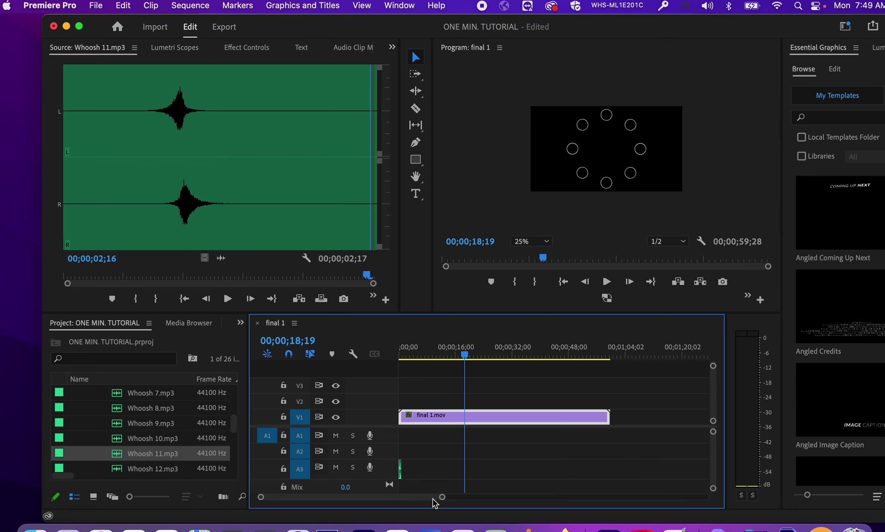
key(Right)
key(Right)
key(Right)
key(Right)
key(Right)
key(Right)
key(Right)
key(Right)
key(Right)
key(Right)
key(Right)
key(Right)
key(Right)
key(Right)
key(Right)
key(Right)
key(Right)
key(Right)
key(Right)
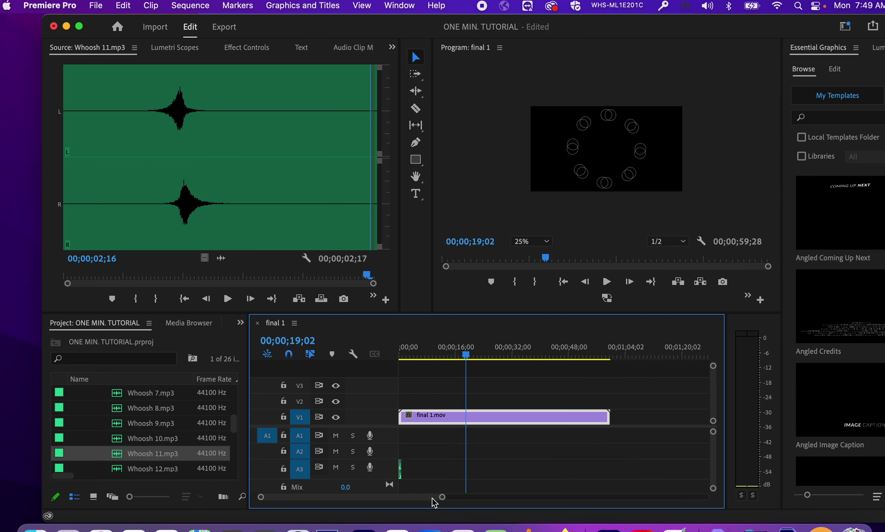
key(Right)
key(Right)
key(Right)
key(Right)
key(Right)
key(Right)
key(Right)
key(Right)
key(Right)
key(Right)
key(Right)
key(Right)
key(Right)
key(Right)
key(Right)
key(Right)
key(Right)
key(Right)
key(Right)
key(Right)
key(Right)
key(Right)
key(Right)
key(Right)
key(Right)
key(Right)
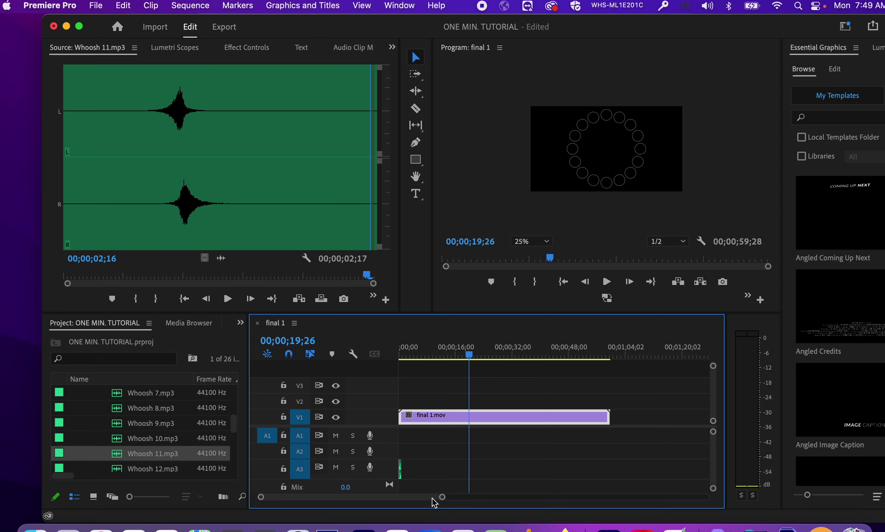
key(Right)
key(Right)
key(Right)
key(Right)
key(Right)
key(Right)
key(Right)
key(Right)
key(Right)
key(Right)
key(Right)
key(Right)
key(Right)
key(Right)
key(Right)
key(Right)
key(Right)
key(Right)
key(Right)
key(Right)
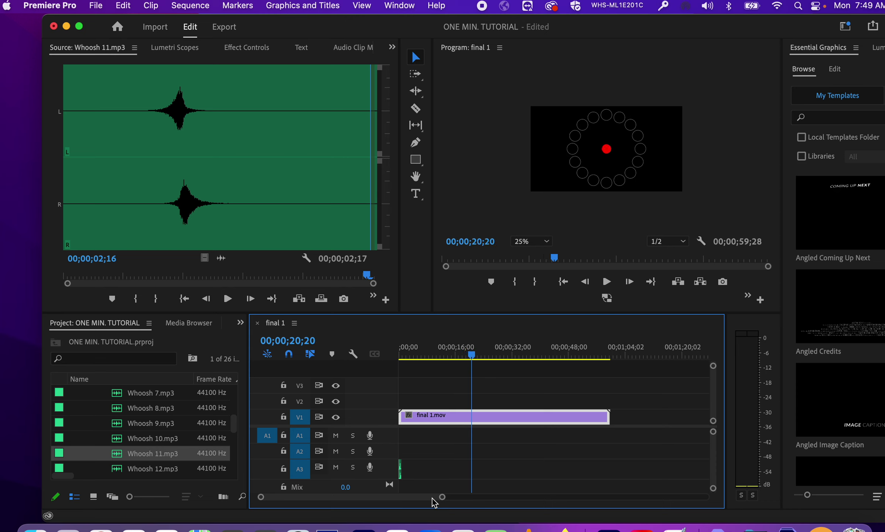
key(Right)
key(Right)
key(Right)
key(Right)
key(Right)
key(Right)
key(Right)
key(Right)
key(Right)
key(Right)
key(Right)
key(Right)
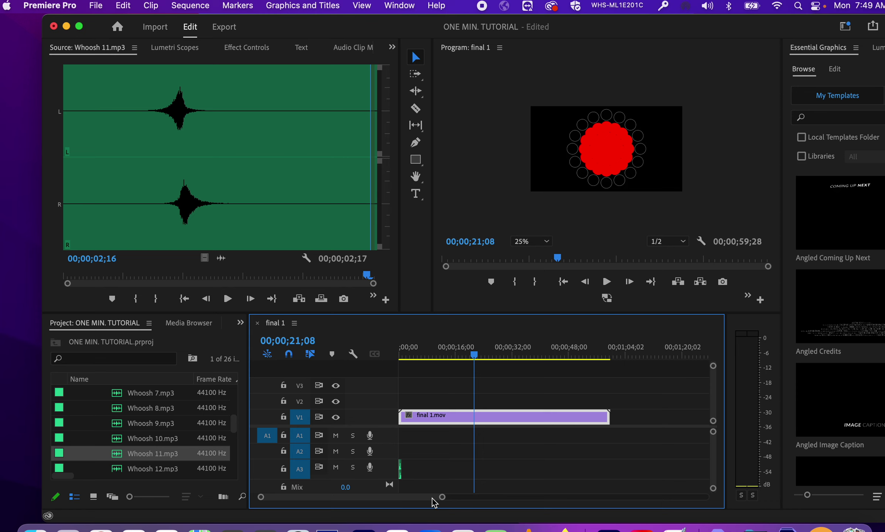
Move the playhead back to 00;00;20;14, where the red dot first appears at the centre of the circle ring
key(Left)
key(Left)
key(Left)
key(Left)
key(Left)
key(Left)
key(Left)
key(Left)
key(Left)
key(Left)
key(Left)
key(Left)
key(Left)
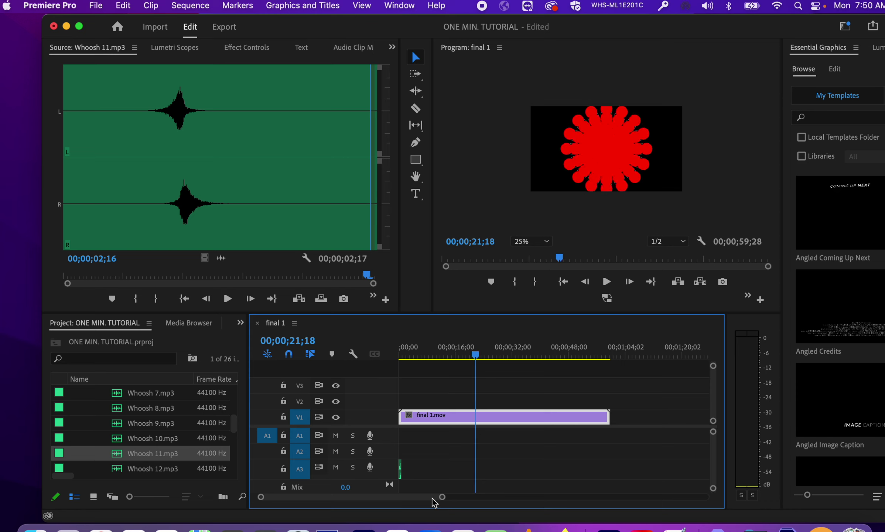
key(Left)
key(Left)
key(Left)
key(Left)
key(Left)
key(Left)
key(Left)
key(Left)
key(Left)
key(Left)
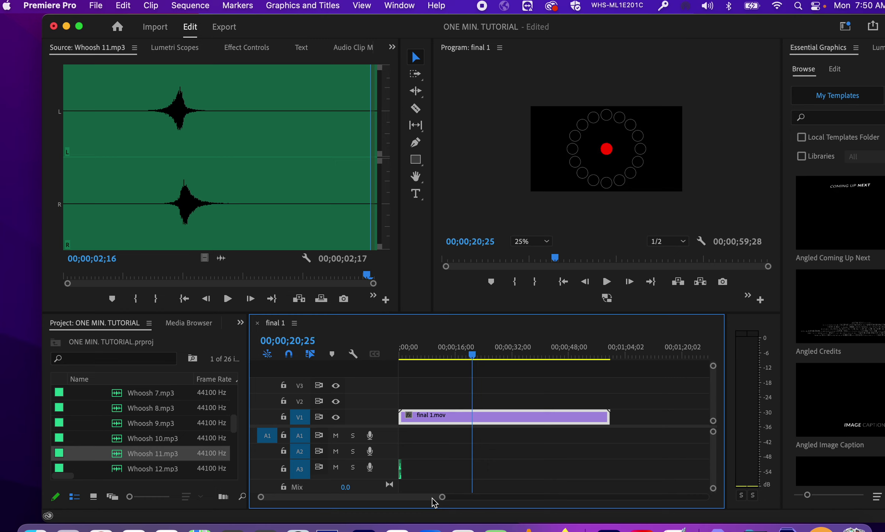
key(Left)
key(Left)
key(Left)
key(Left)
key(Left)
key(Left)
key(Left)
key(Left)
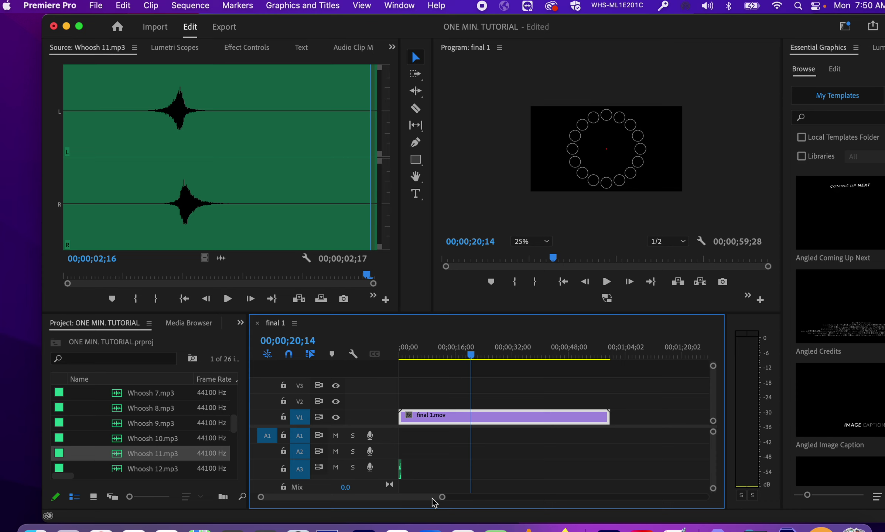
Open Whoosh 13.mp3 in the source monitor, and collapse the mp3 and whoosh bins after looking through the sounds
scroll(167, 441, down, 2)
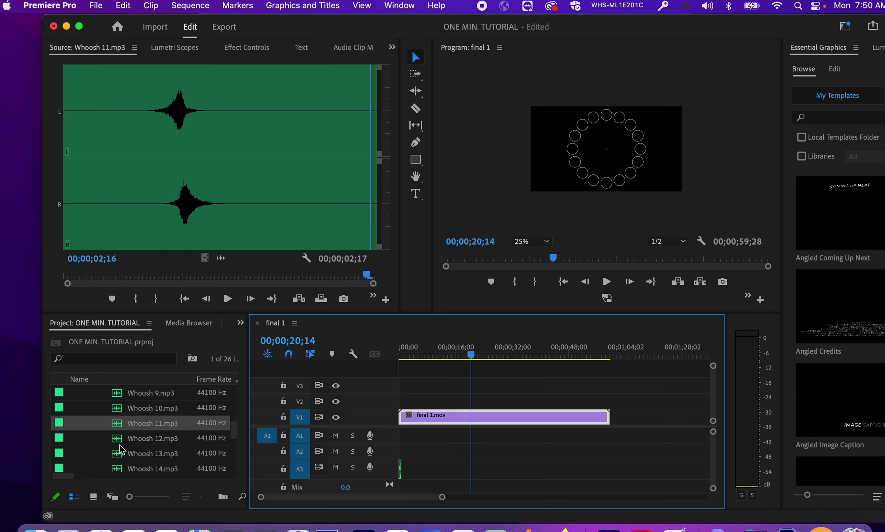
double_click(116, 456)
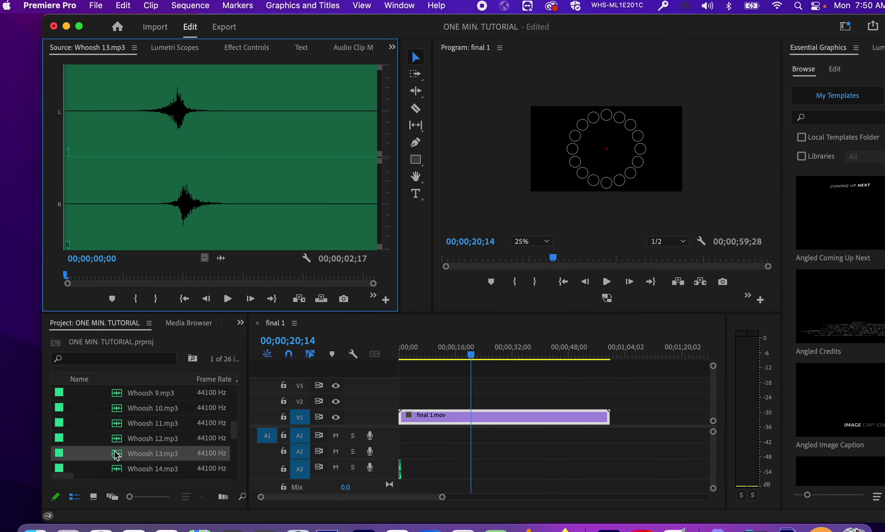
scroll(116, 455, down, 9)
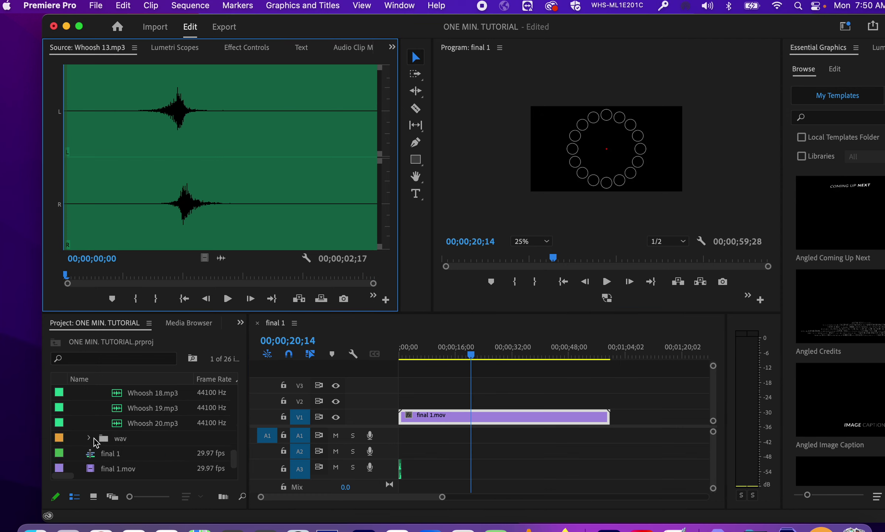
scroll(91, 437, up, 5)
scroll(92, 437, up, 5)
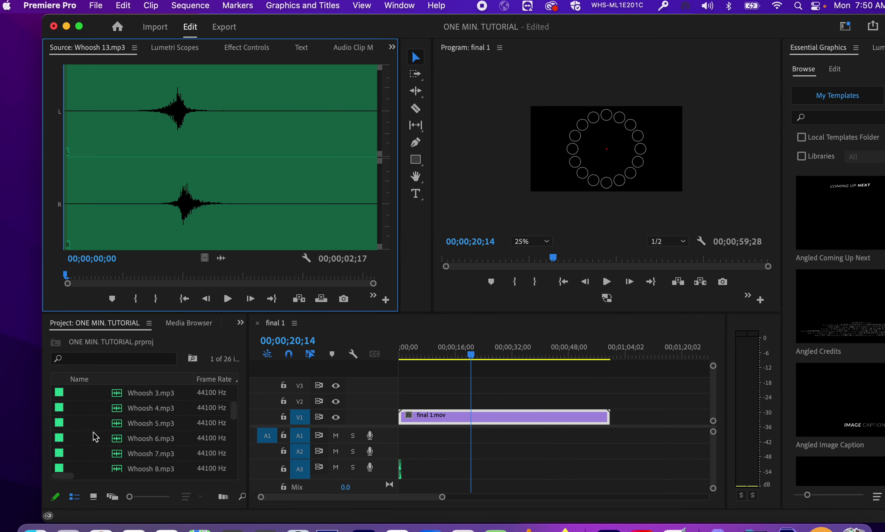
click(89, 423)
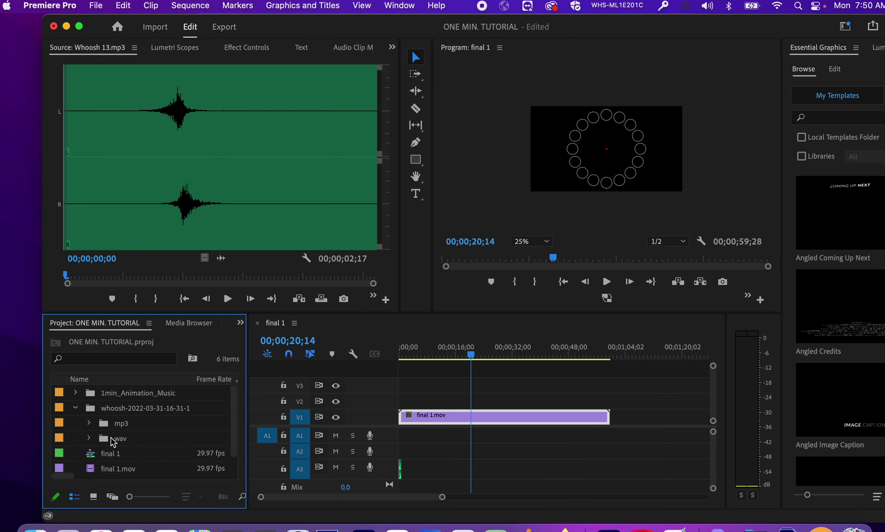
click(75, 408)
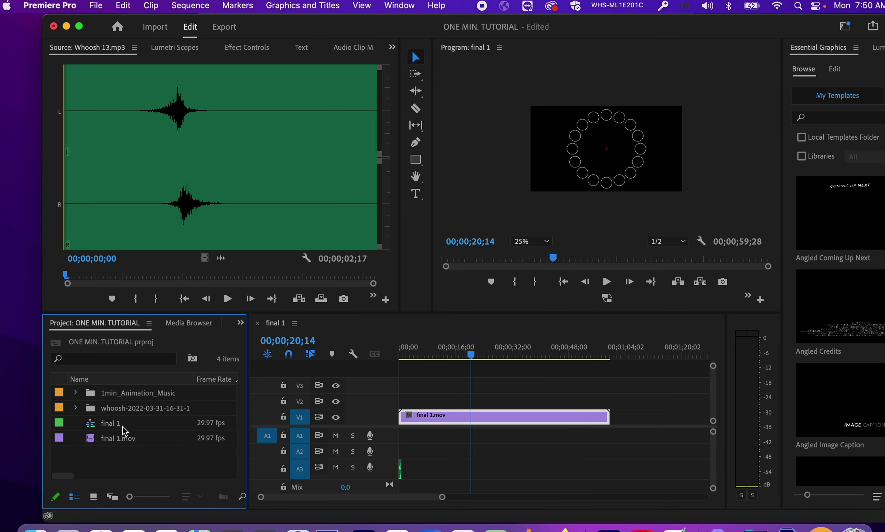
Open the whoosh bin on its own and return to the project's main bin list
double_click(93, 408)
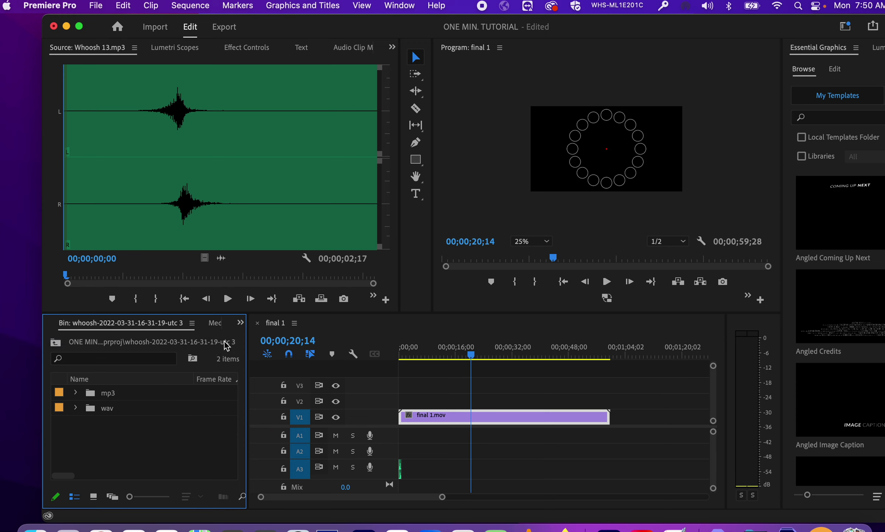
click(242, 323)
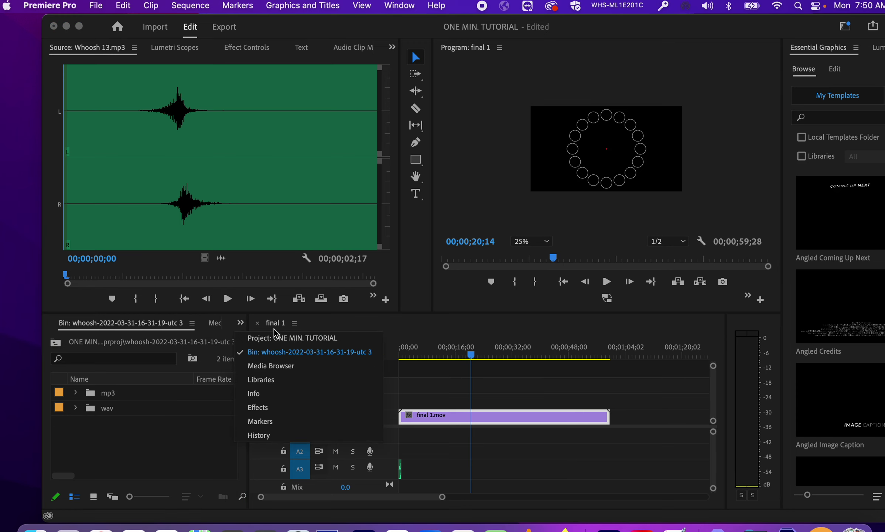
click(274, 336)
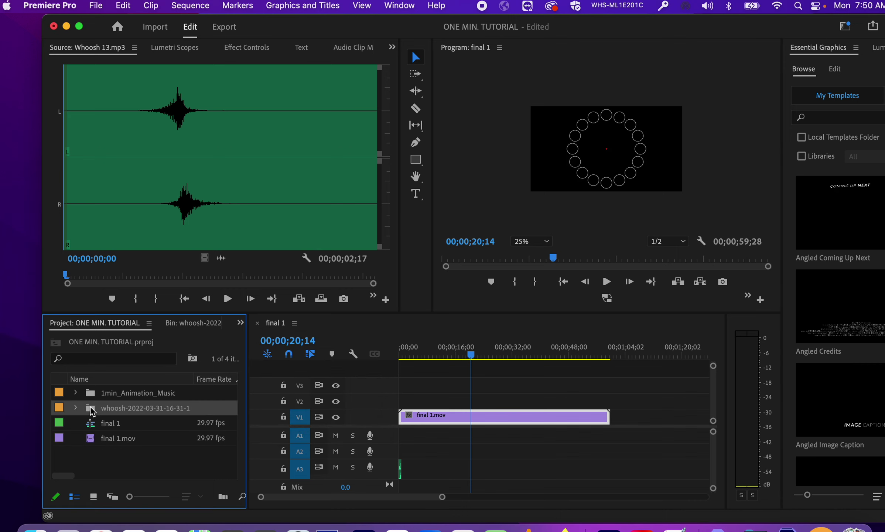
Expand the whoosh bin and its wav sub-bin in the project, leaving the mp3 sub-bin collapsed
click(76, 408)
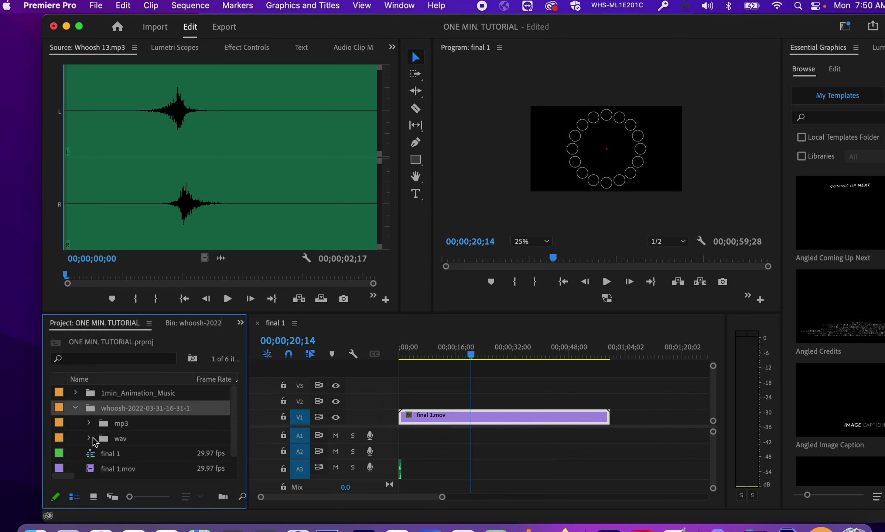
scroll(99, 435, down, 1)
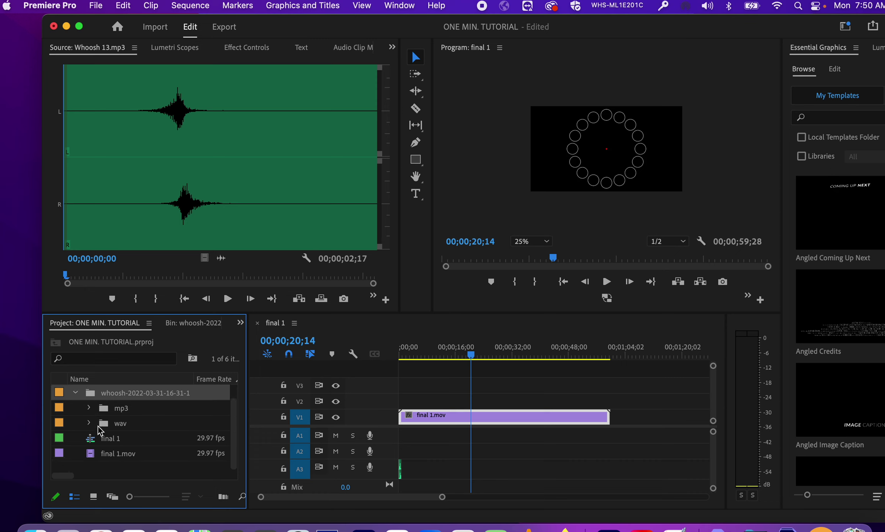
scroll(100, 431, up, 1)
click(88, 423)
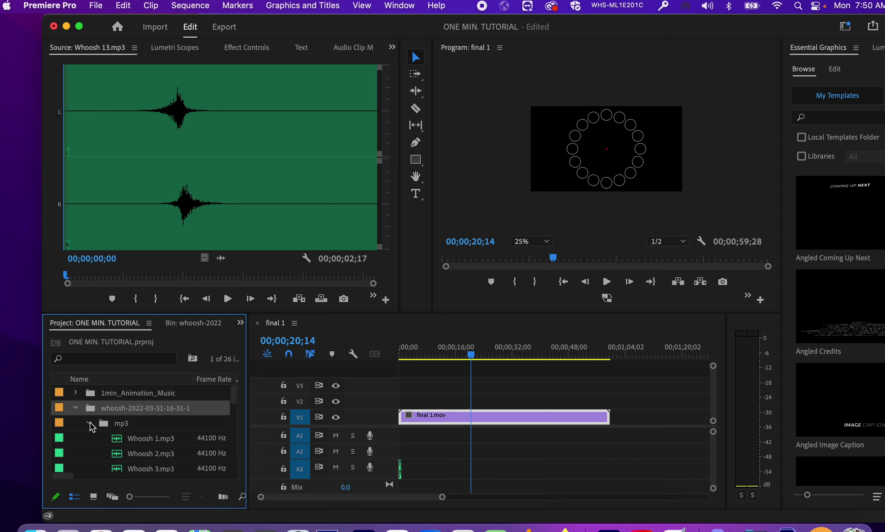
click(90, 423)
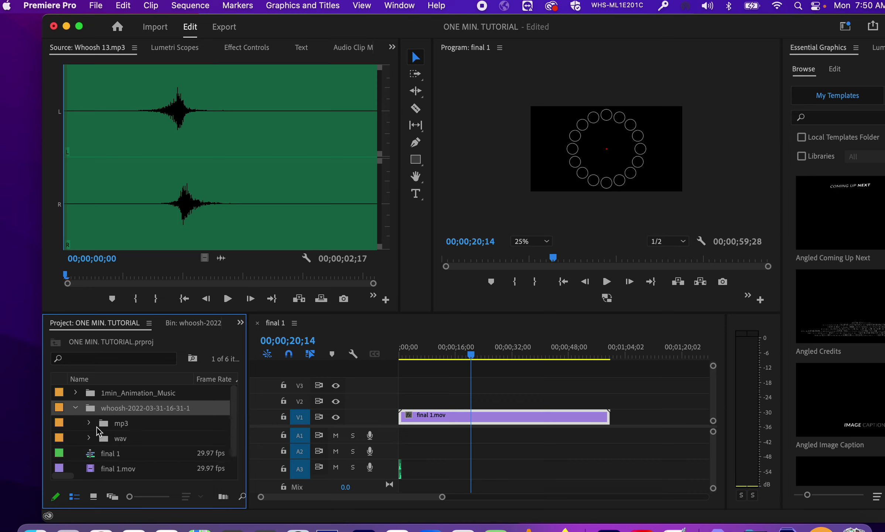
scroll(91, 426, down, 1)
click(90, 425)
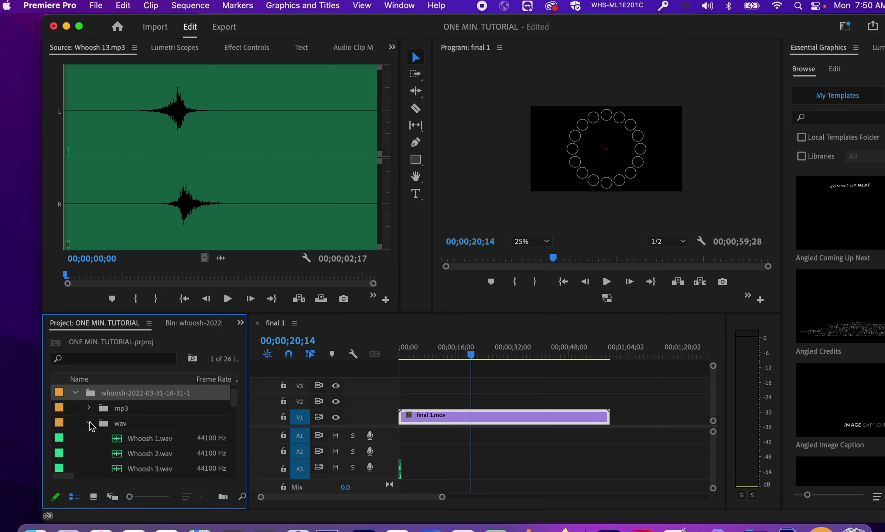
Open Whoosh 12.wav from the wav bin in the source monitor and listen to it
scroll(135, 448, down, 8)
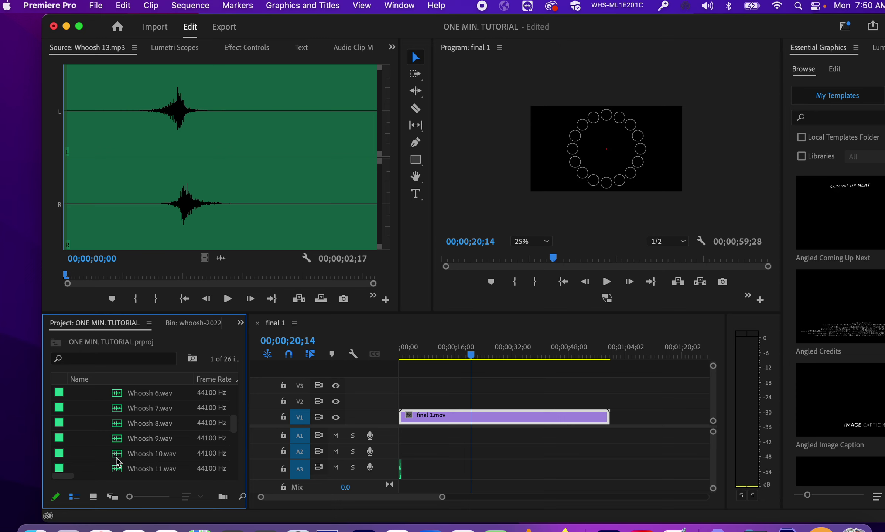
scroll(118, 462, down, 2)
double_click(117, 457)
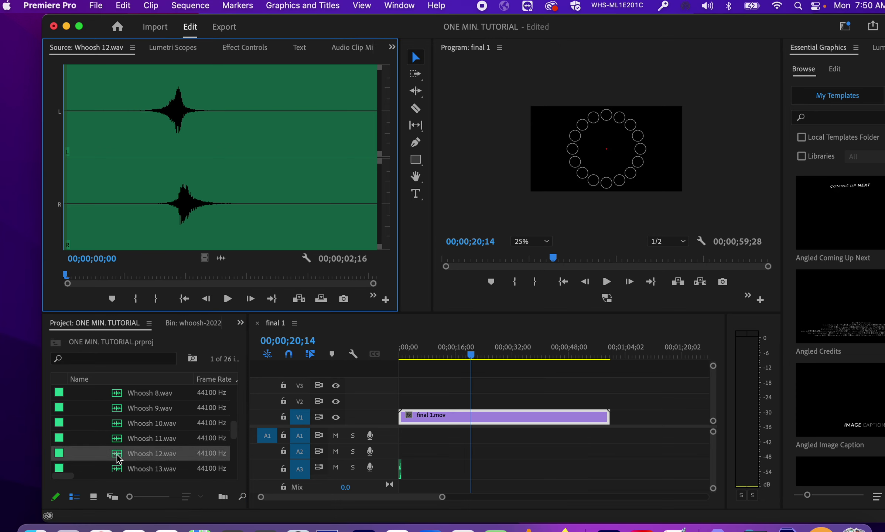
click(224, 300)
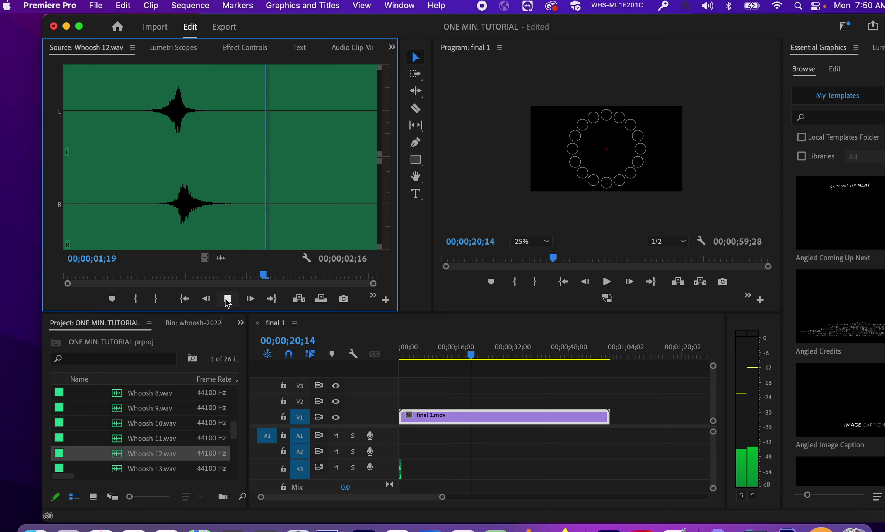
click(227, 299)
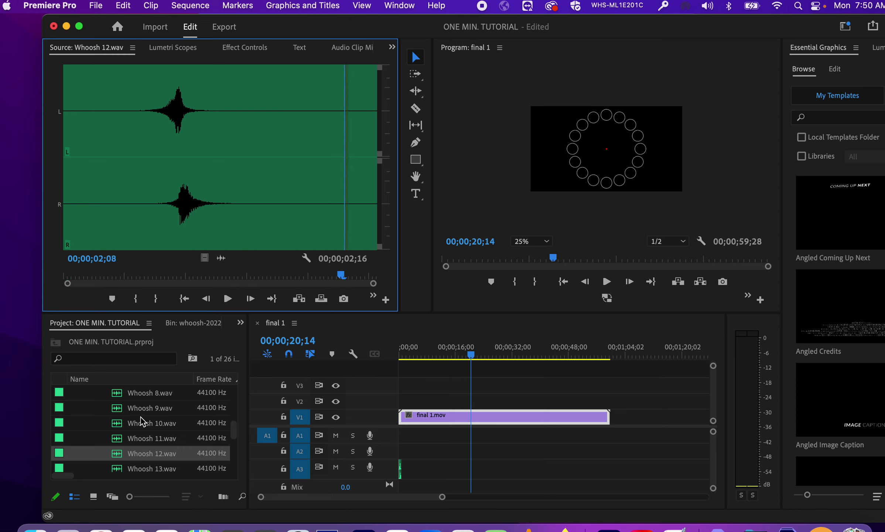
Look through the remaining wav whooshes and collapse the whoosh bin
scroll(141, 418, down, 5)
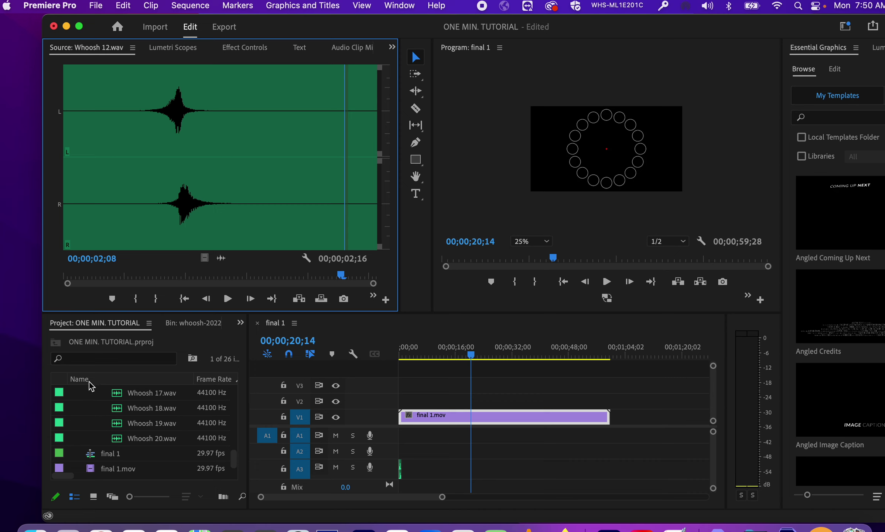
scroll(93, 410, up, 10)
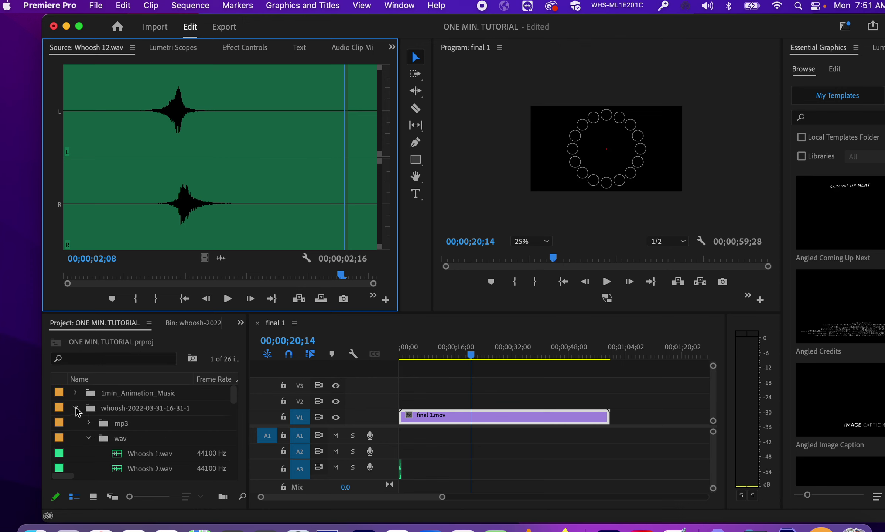
click(75, 408)
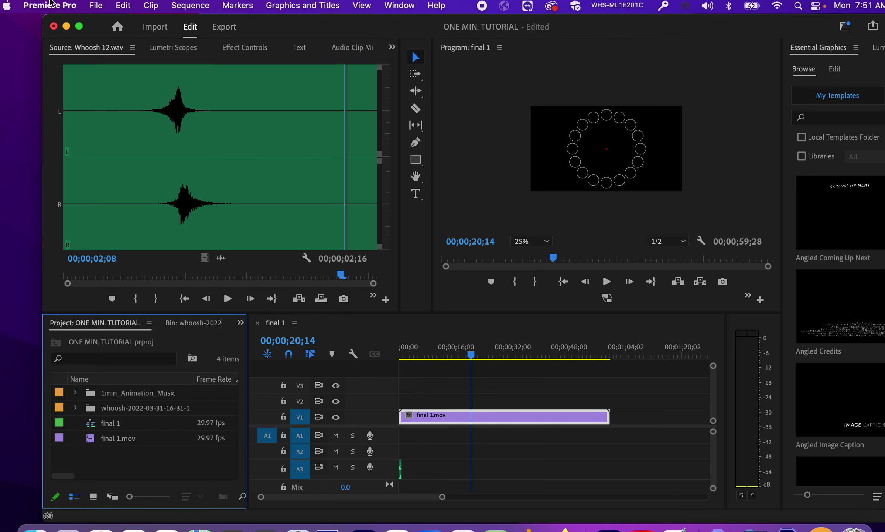
Start a media import and browse to the mp3 folder of Mountain Audio - Whooshes inside the whooshes folder
click(95, 6)
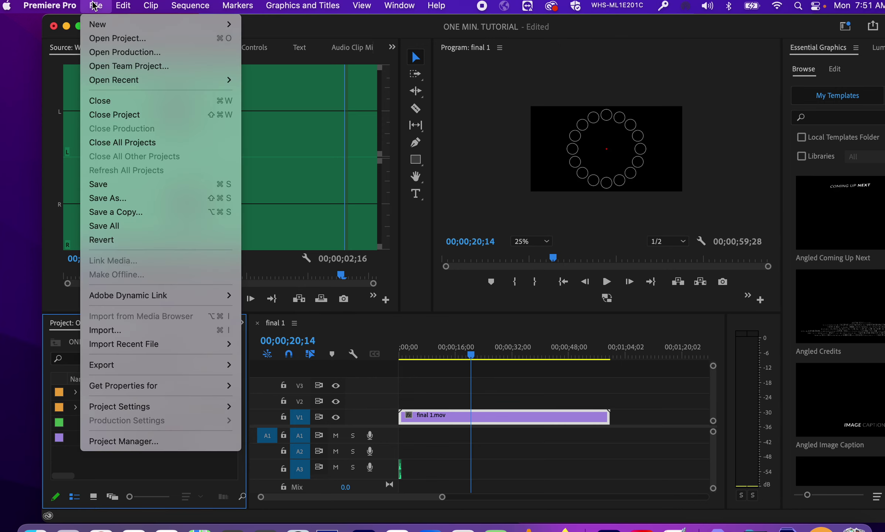
click(110, 334)
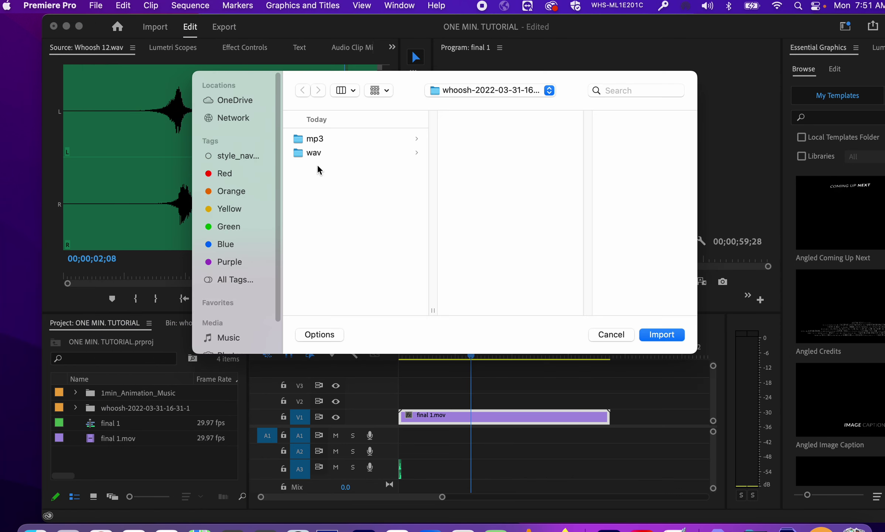
click(487, 91)
click(486, 104)
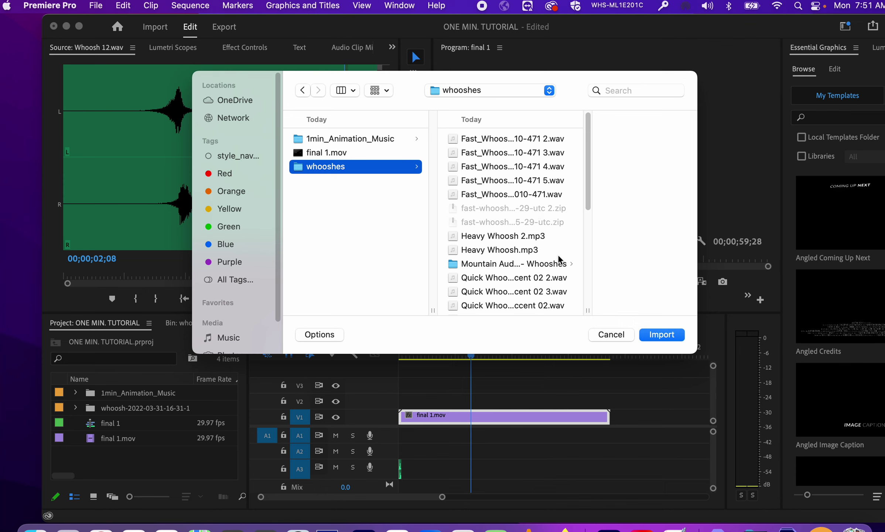
click(559, 263)
click(569, 141)
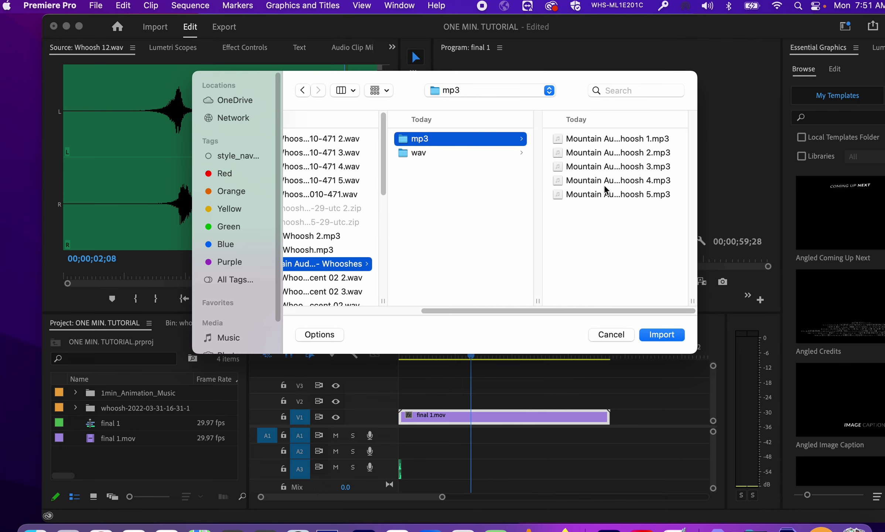
Preview the sounds Mountain Audio - Whoosh 4.mp3 and Whoosh 3.mp3 before importing
click(605, 181)
click(618, 176)
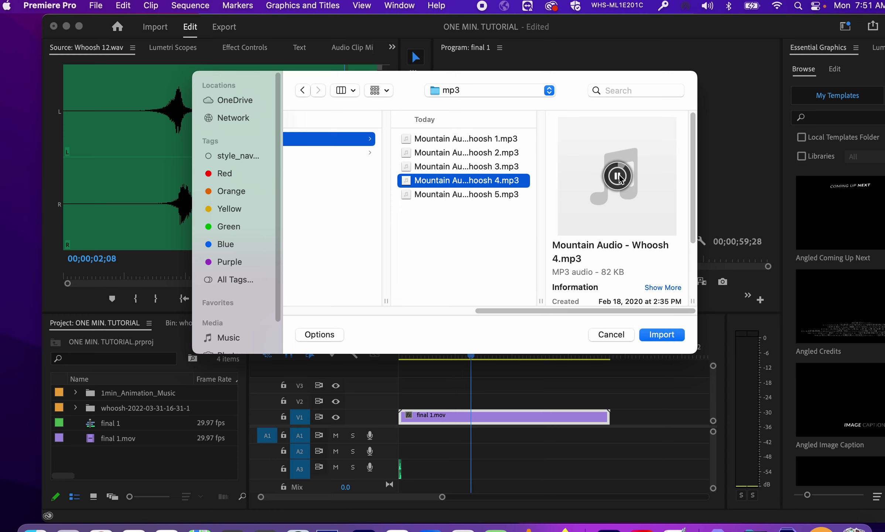
click(480, 166)
click(618, 177)
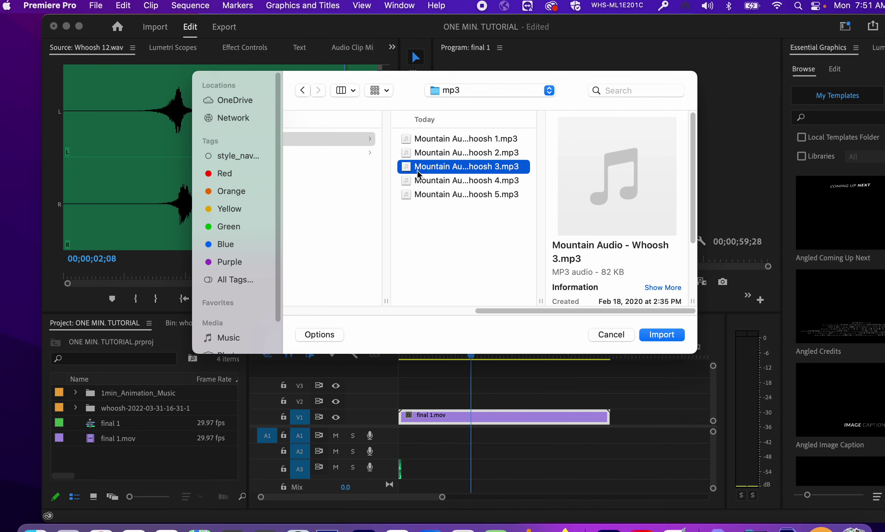
Import Mountain Audio - Whoosh 3.mp3, place it on audio track A3 at 00;00;20;14 and play it against the red burst
click(663, 335)
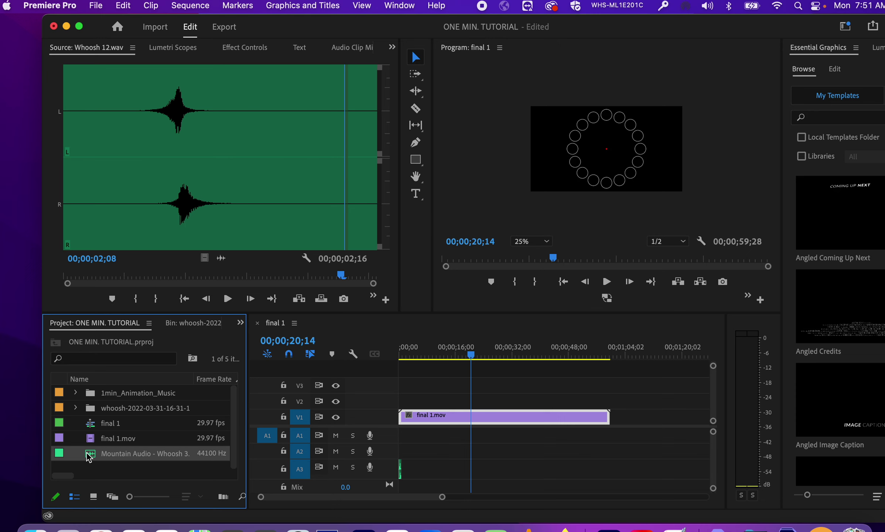
drag(89, 458, 468, 464)
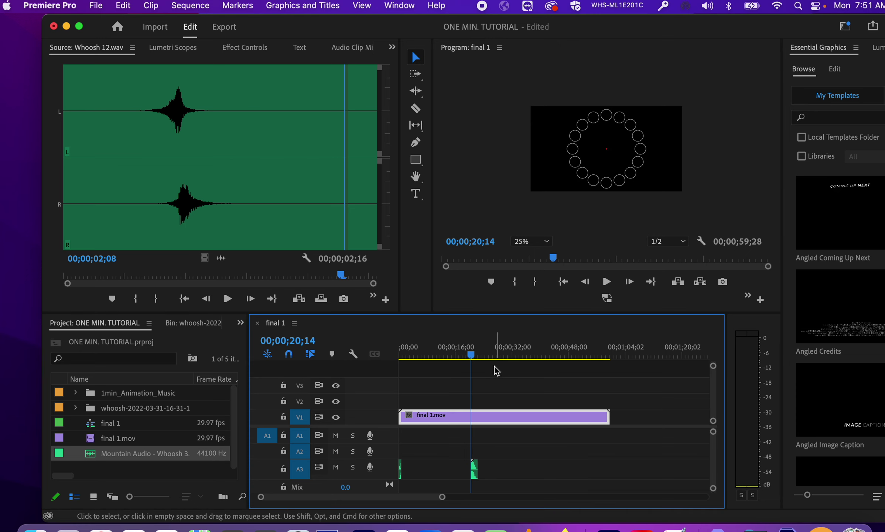
drag(495, 357, 468, 360)
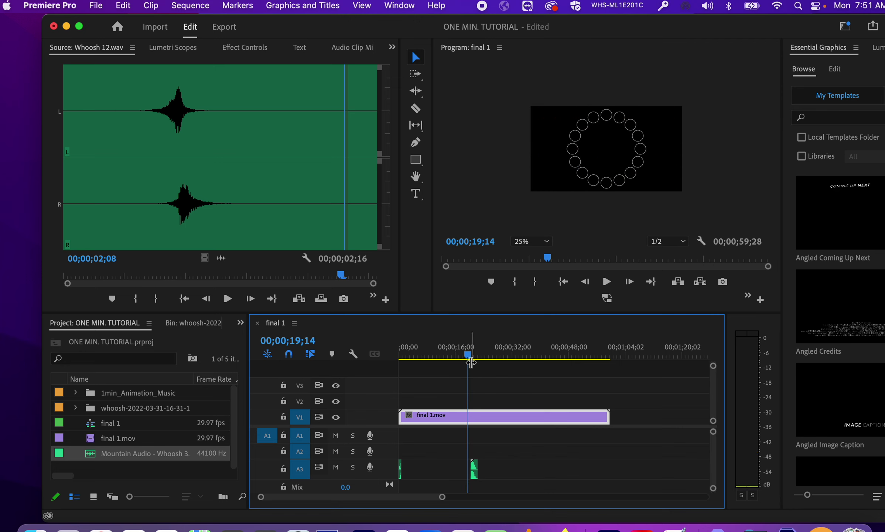
key(space)
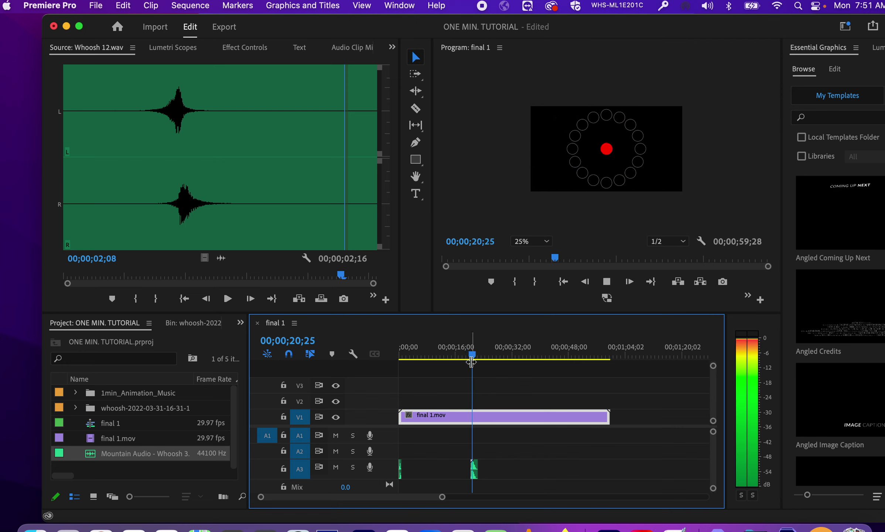
key(space)
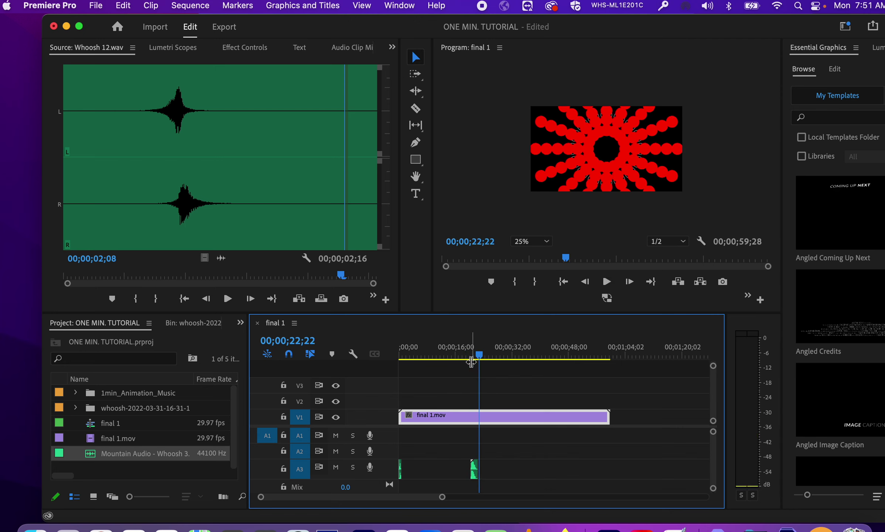
Slow the whoosh clip at the red burst to 70% speed and play it back from 00;00;20;16
drag(442, 497, 360, 497)
click(536, 462)
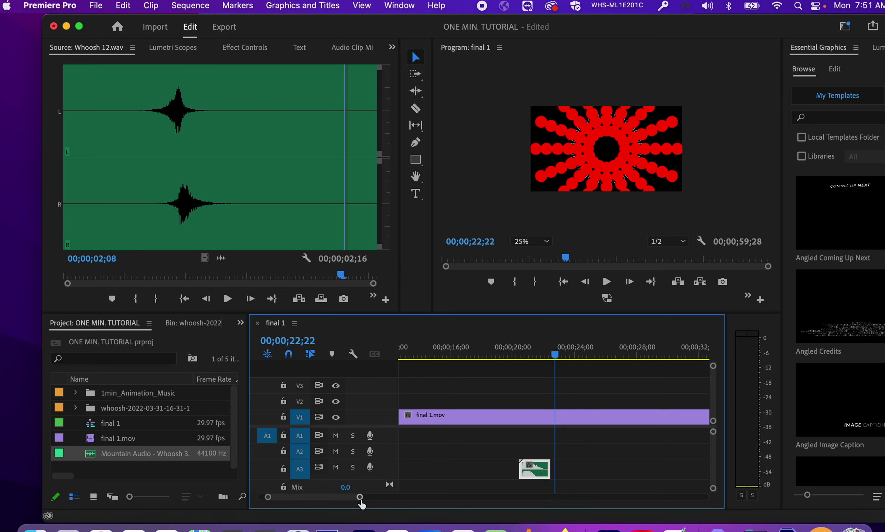
mouse_move(360, 497)
mouse_down()
mouse_move(332, 500)
mouse_move(349, 501)
mouse_up()
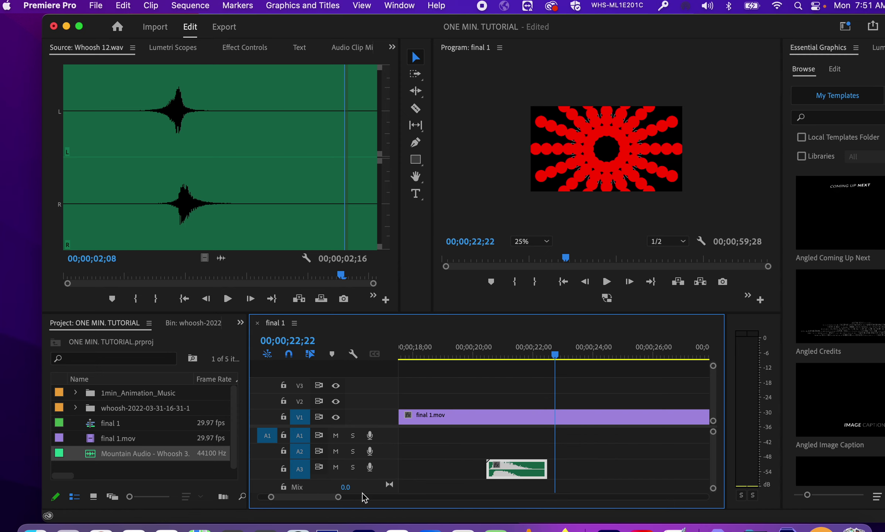
drag(536, 350, 502, 350)
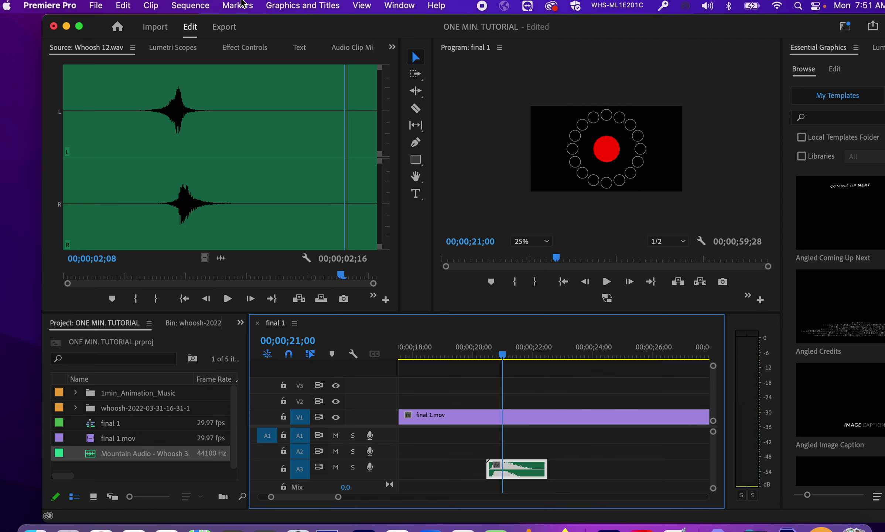
right_click(534, 472)
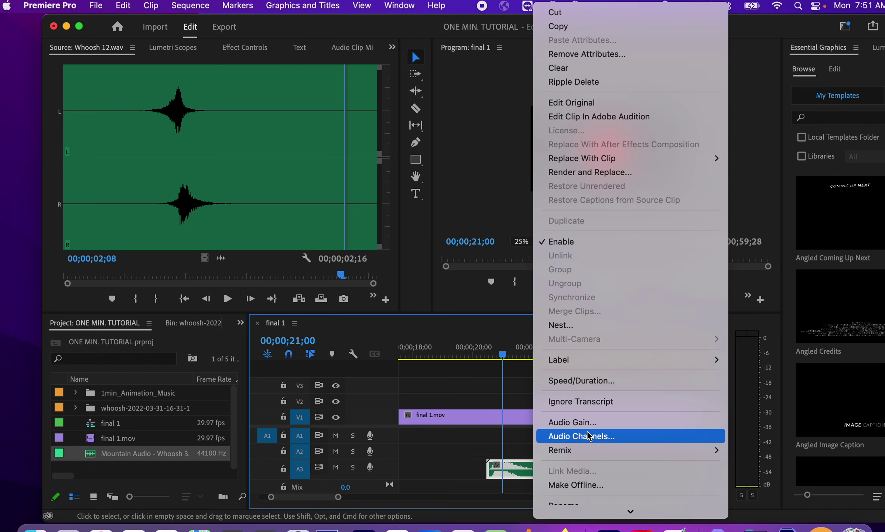
click(617, 383)
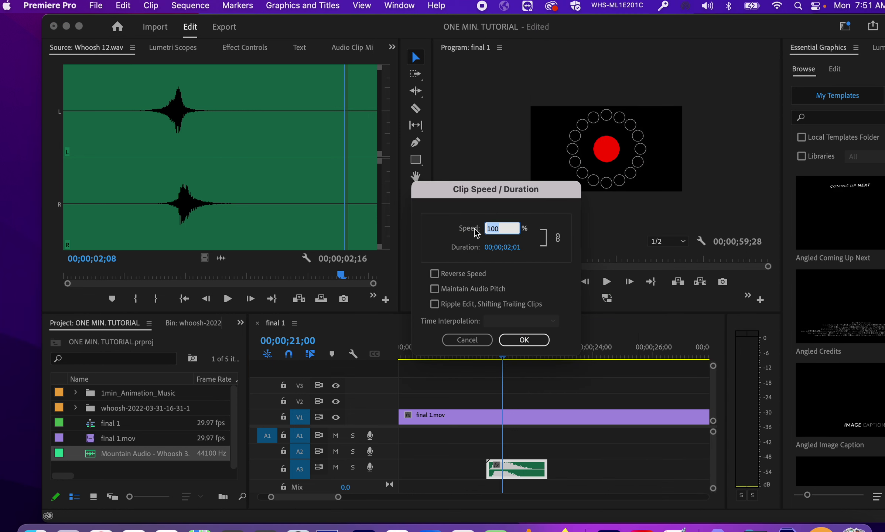
text(70)
click(542, 340)
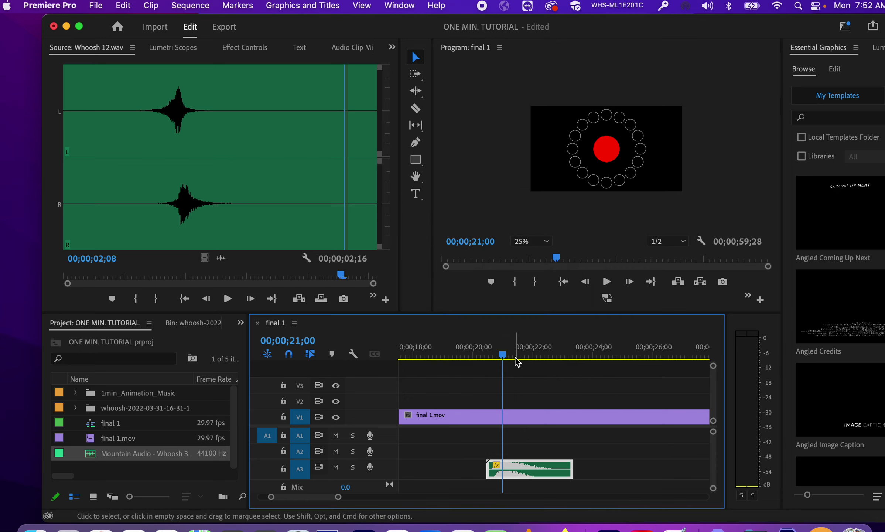
drag(516, 359, 490, 357)
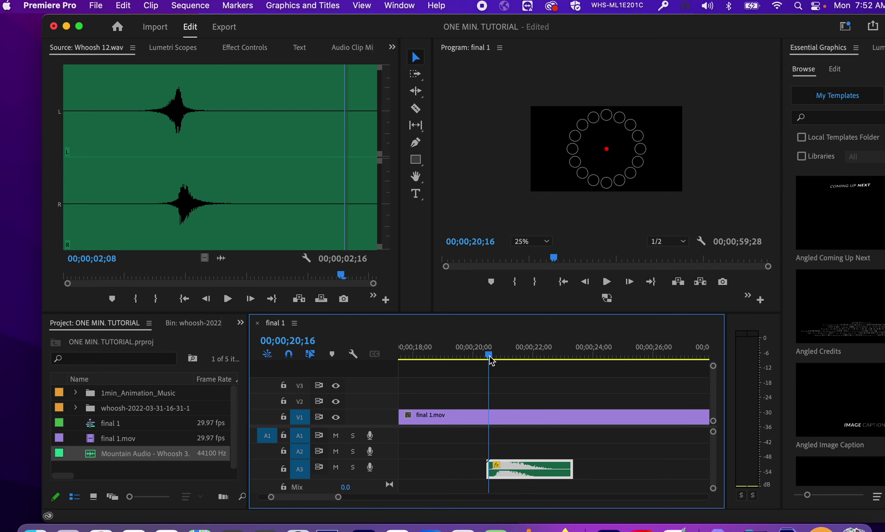
key(space)
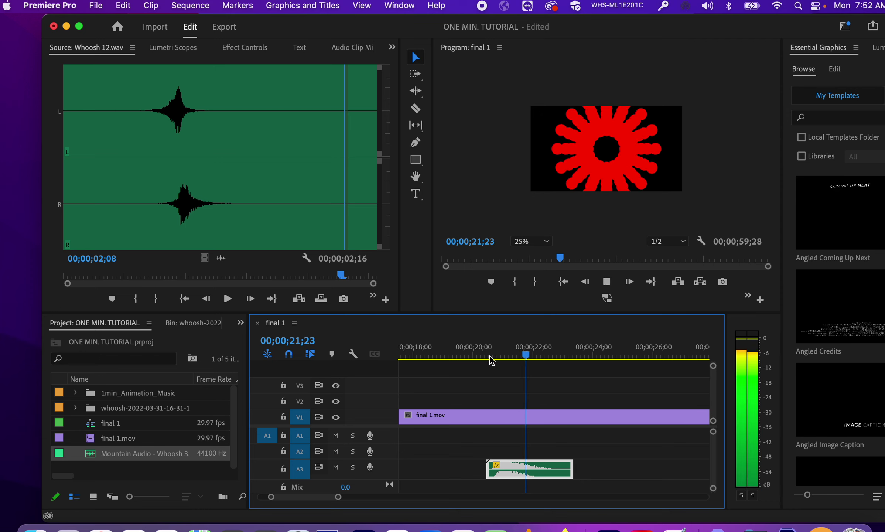
key(space)
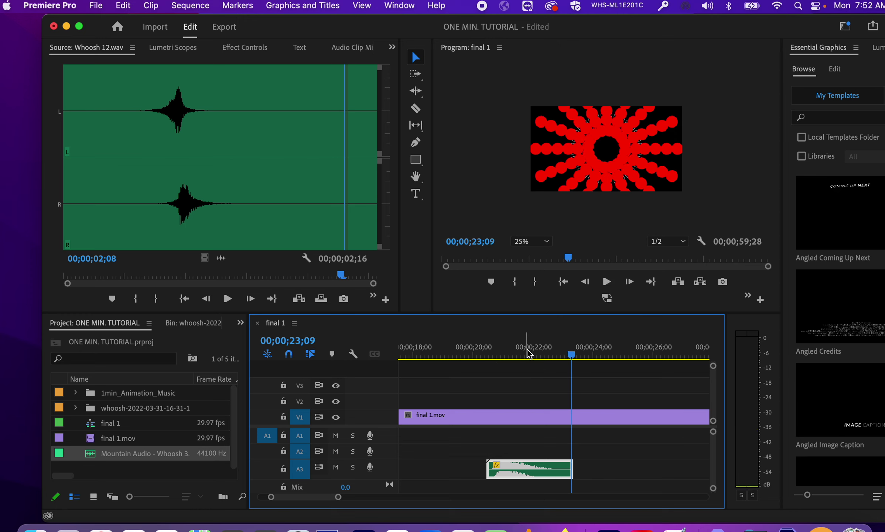
Shift the whoosh clip on track A3 to start at 00;00;20;25 and play back the red burst
drag(528, 356, 500, 349)
drag(525, 470, 536, 469)
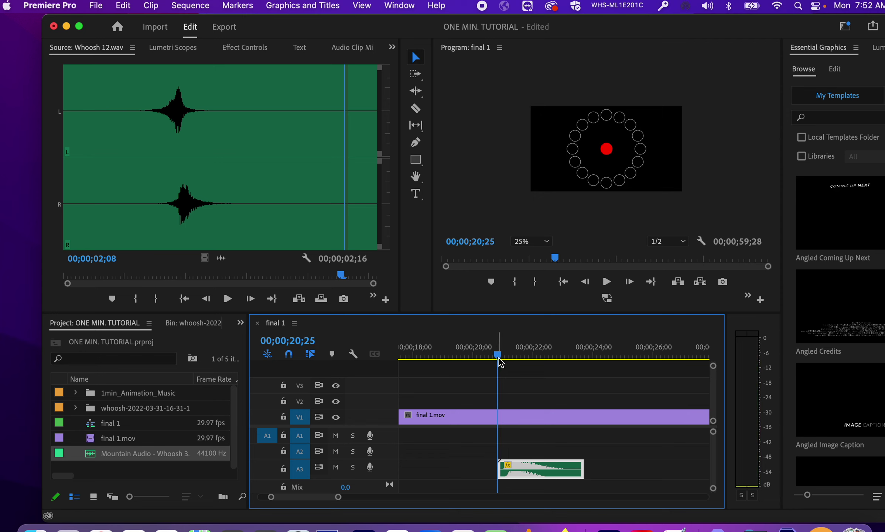
click(481, 356)
key(space)
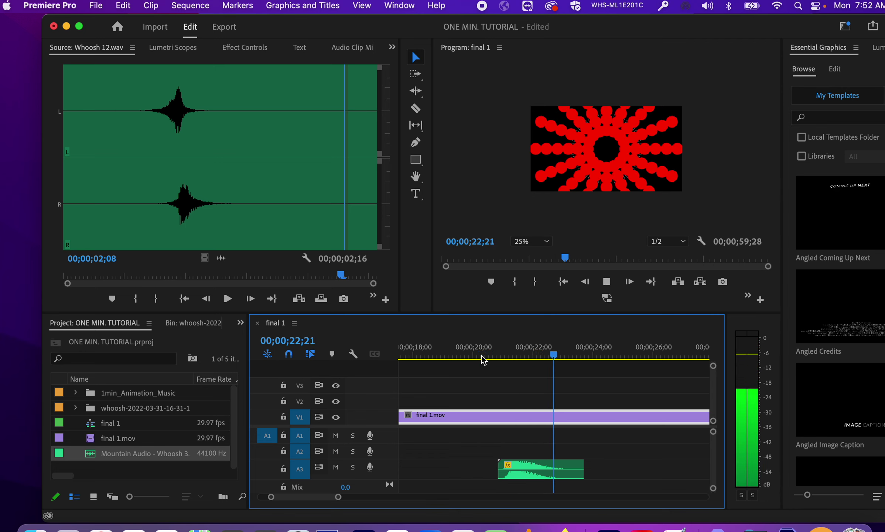
key(space)
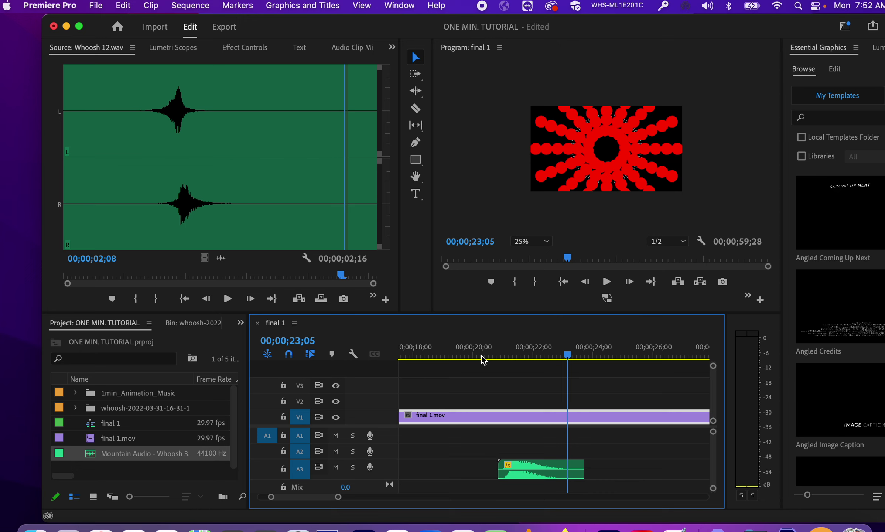
Make audio track A3 taller and trim the end of the burst's whoosh clip to 00;00;23;07
mouse_move(568, 353)
mouse_down()
mouse_move(536, 355)
mouse_move(553, 354)
mouse_up()
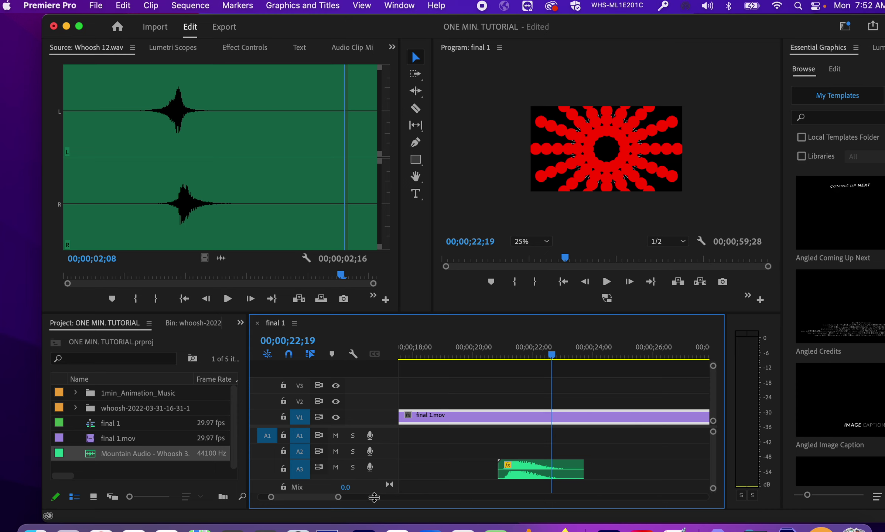
drag(374, 499, 374, 498)
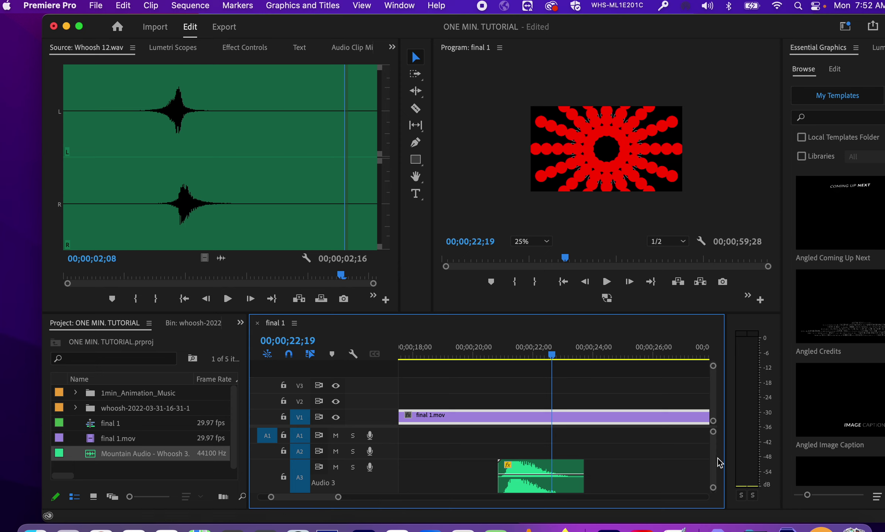
mouse_move(713, 460)
mouse_down()
mouse_move(713, 467)
mouse_move(712, 459)
mouse_up()
click(556, 355)
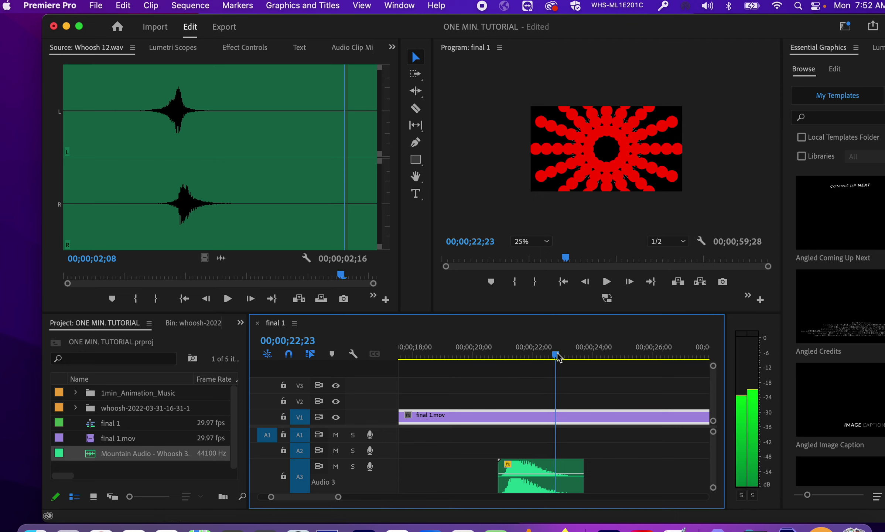
drag(556, 355, 571, 350)
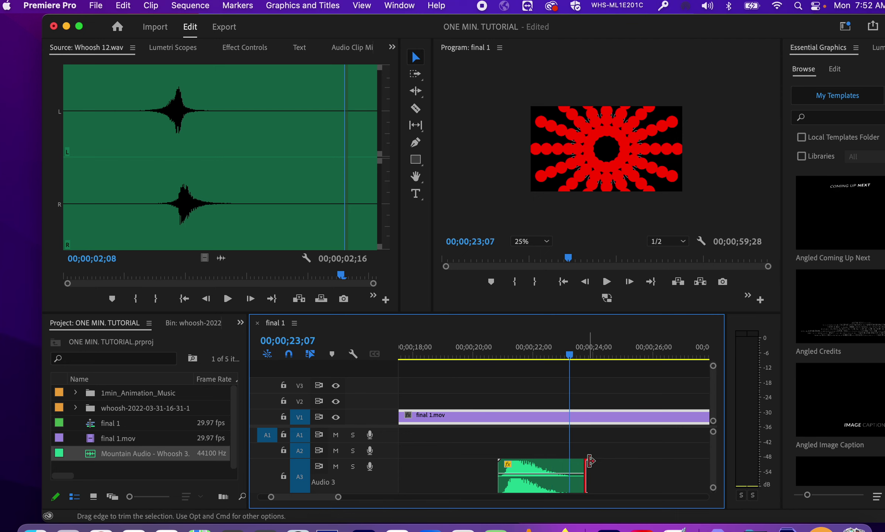
mouse_move(588, 460)
mouse_down()
mouse_move(572, 462)
mouse_move(582, 462)
mouse_up()
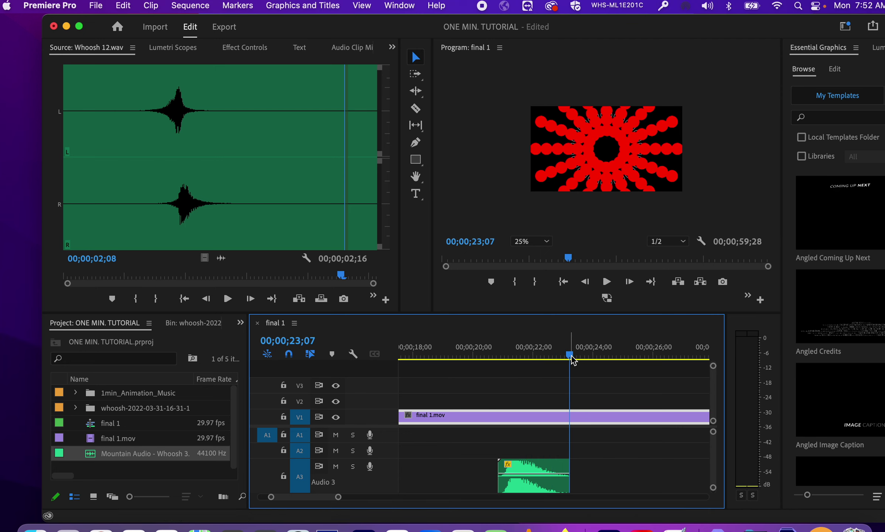
drag(571, 355, 522, 367)
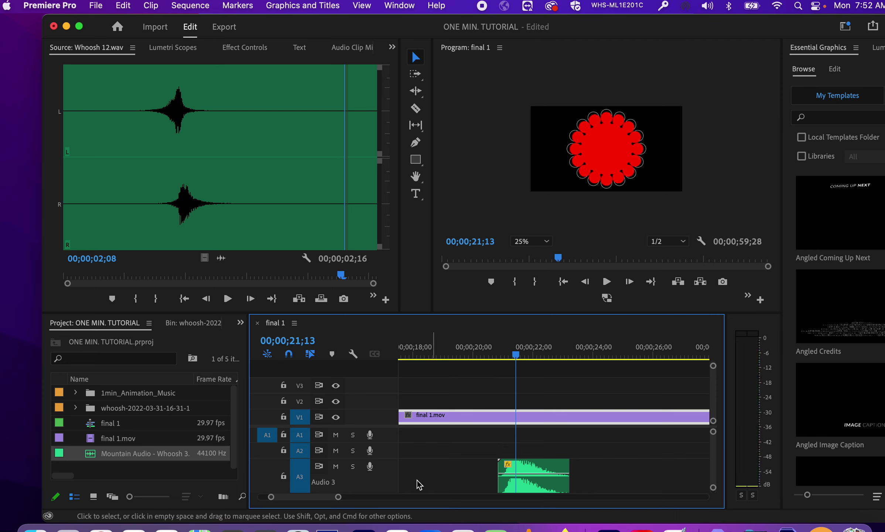
Place Drum Beat.mp3 from the 1min_Animation_Music bin on audio track A1 at 00;00;00;00 and listen from the start
drag(338, 499, 473, 506)
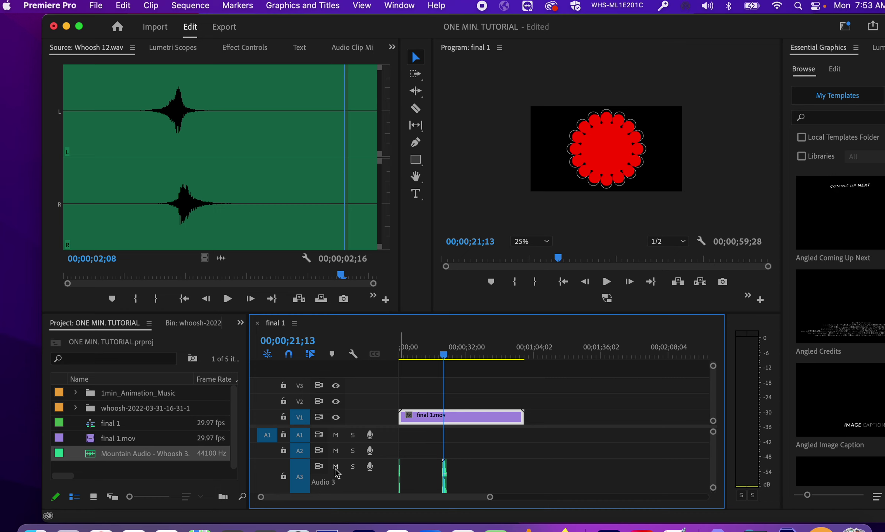
click(76, 392)
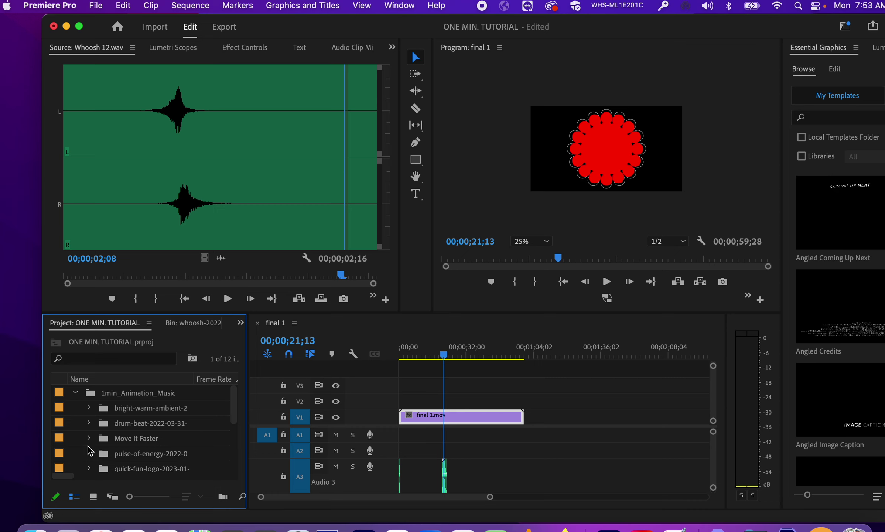
click(89, 423)
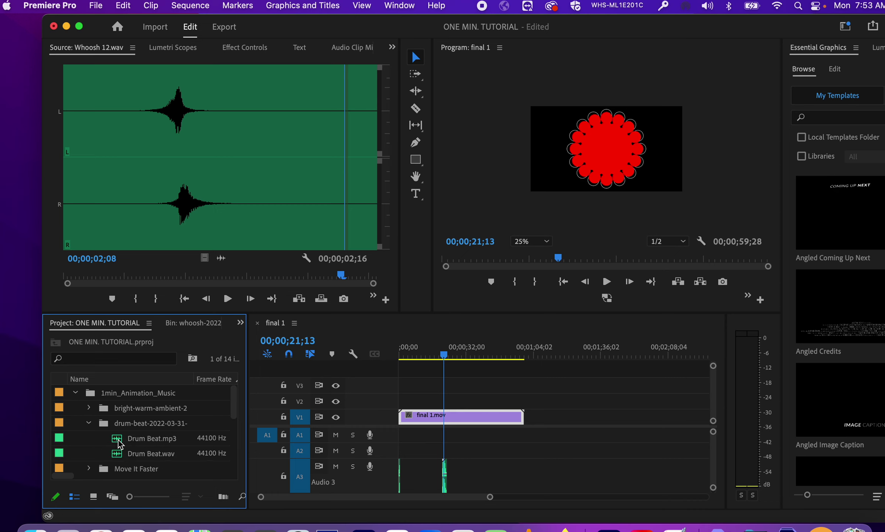
drag(116, 444, 401, 436)
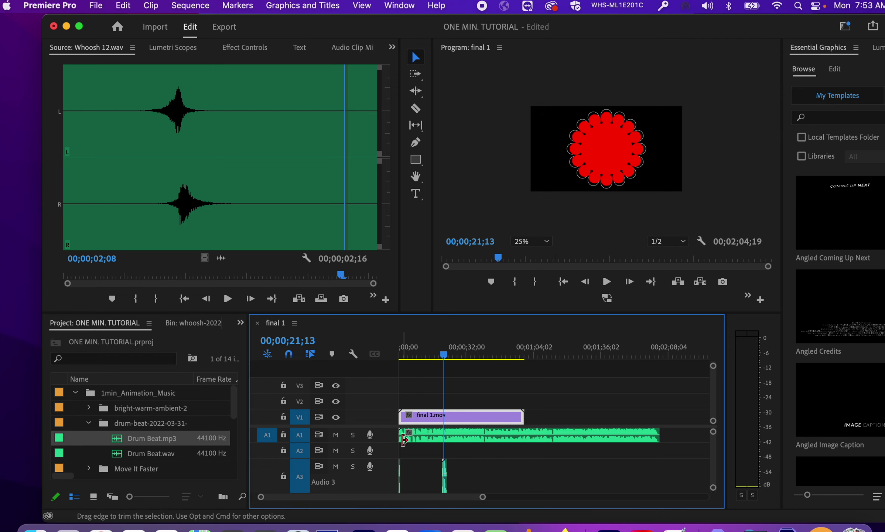
drag(482, 353, 374, 357)
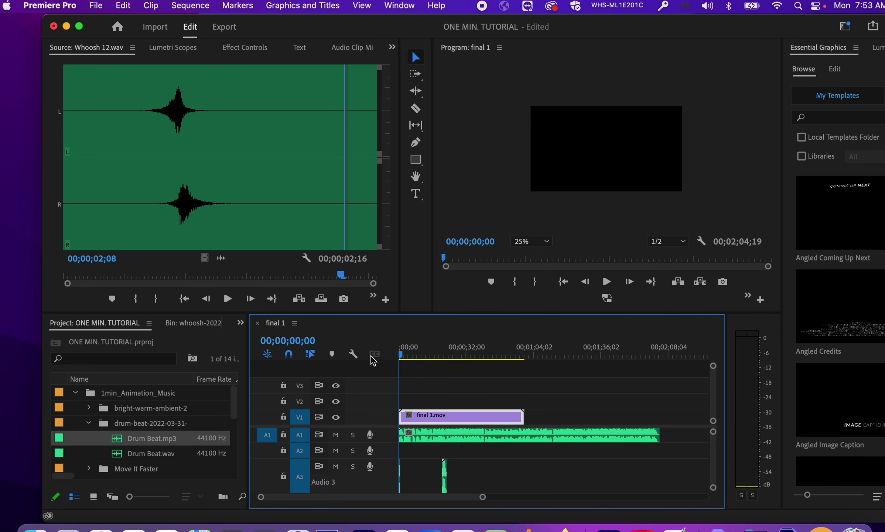
key(space)
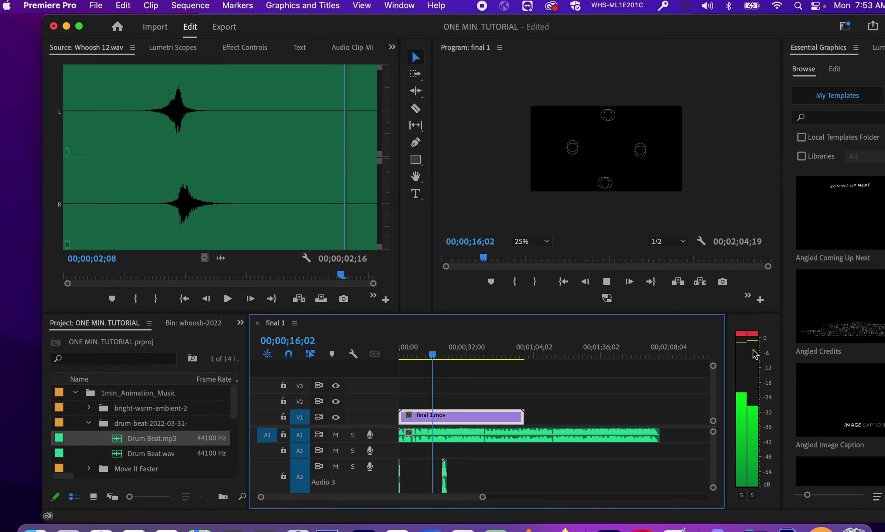
key(space)
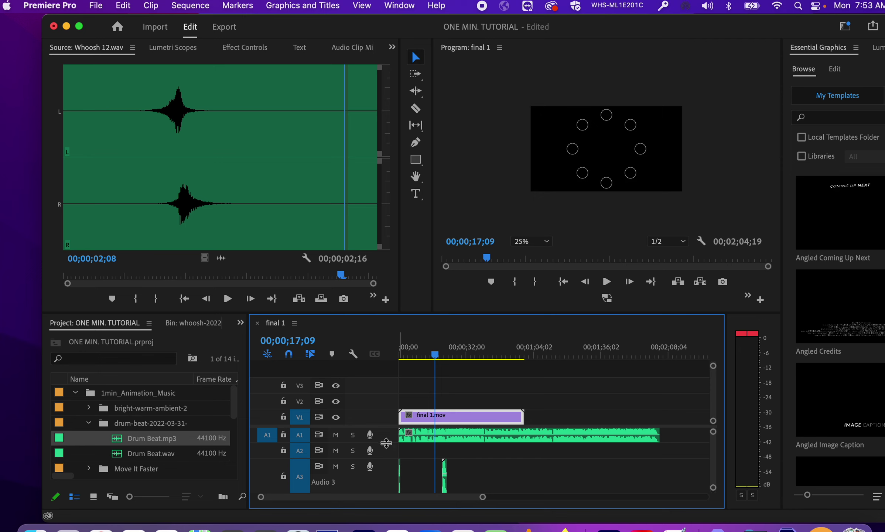
Make audio track A1 taller, lower the Drum Beat clip's volume slightly and listen to the new level
drag(386, 443, 385, 458)
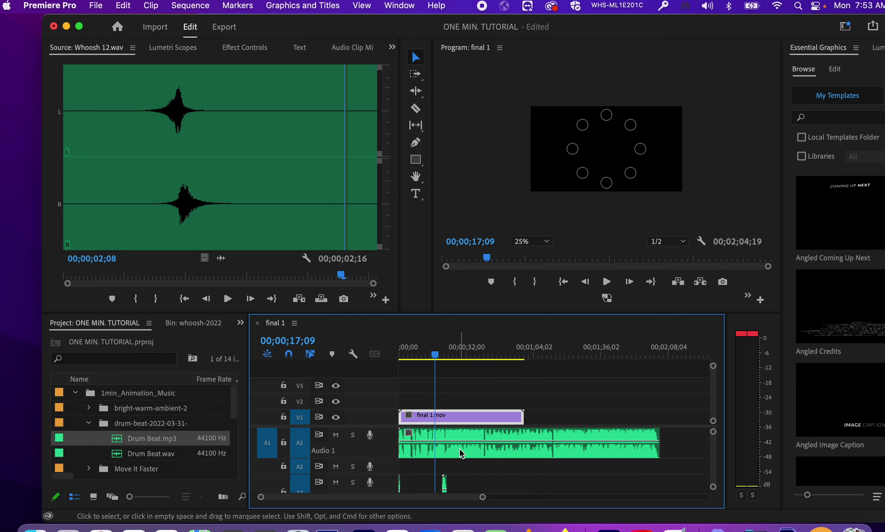
click(474, 449)
drag(472, 443, 472, 444)
key(space)
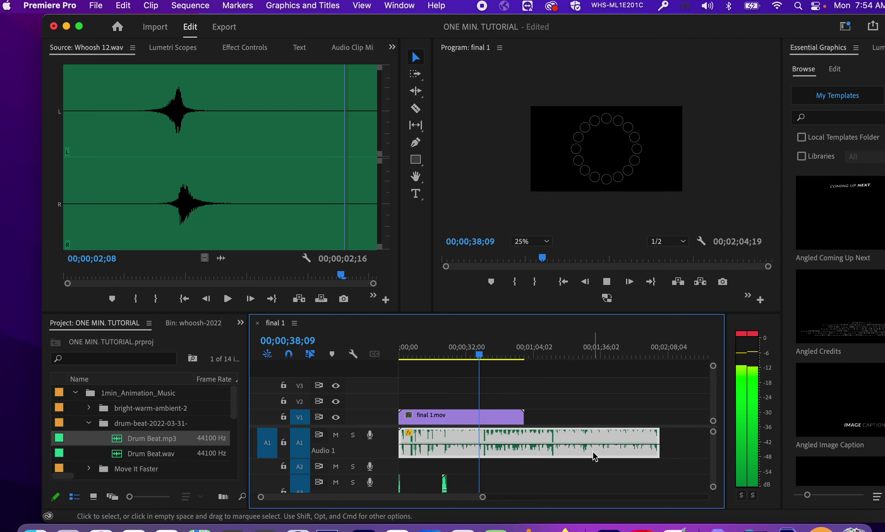
key(space)
Trim the end of the Drum Beat clip on track A1 to match the end of final 1.mov at 00;00;59;28
drag(664, 443, 536, 449)
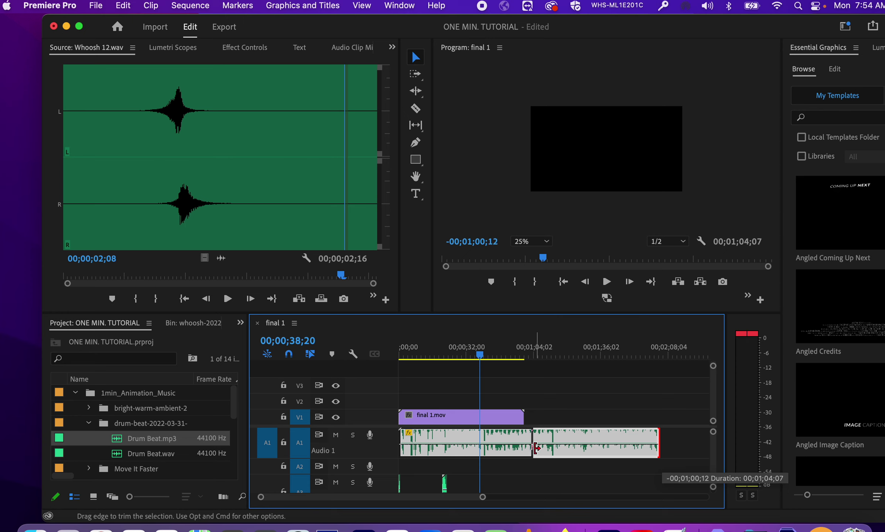
drag(536, 449, 525, 448)
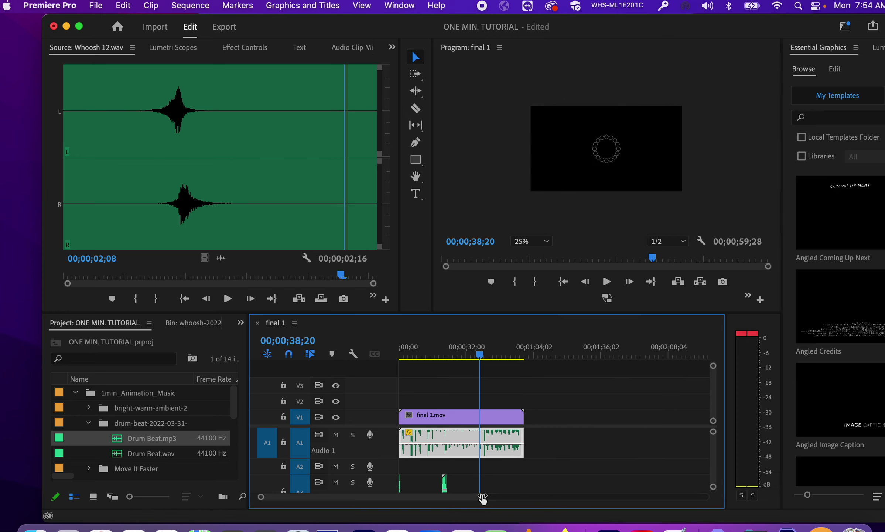
drag(481, 498, 451, 498)
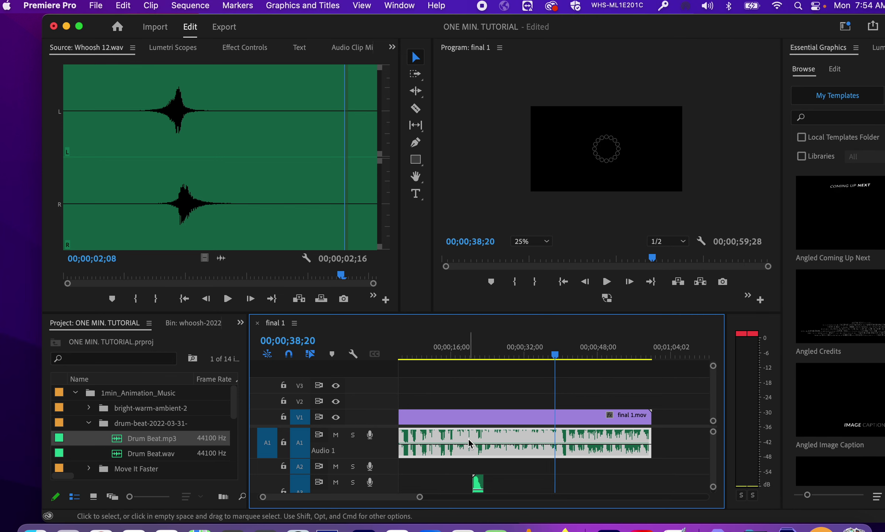
Make audio track A1 taller and add two volume keyframes near the end of the Drum Beat clip with the Pen tool
drag(381, 457, 382, 446)
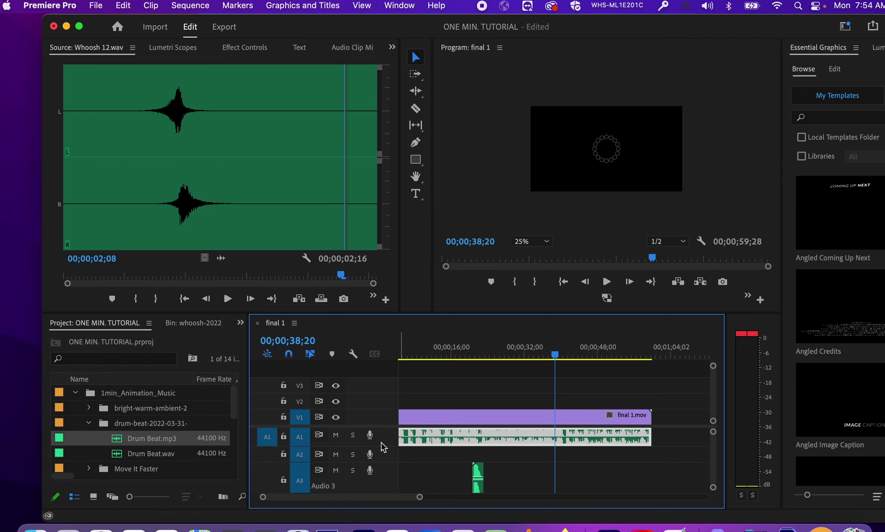
drag(382, 446, 383, 471)
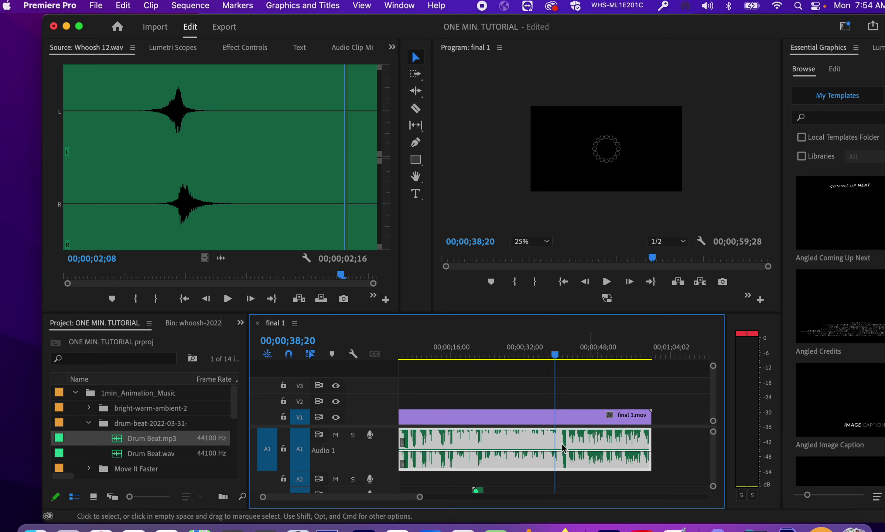
click(416, 144)
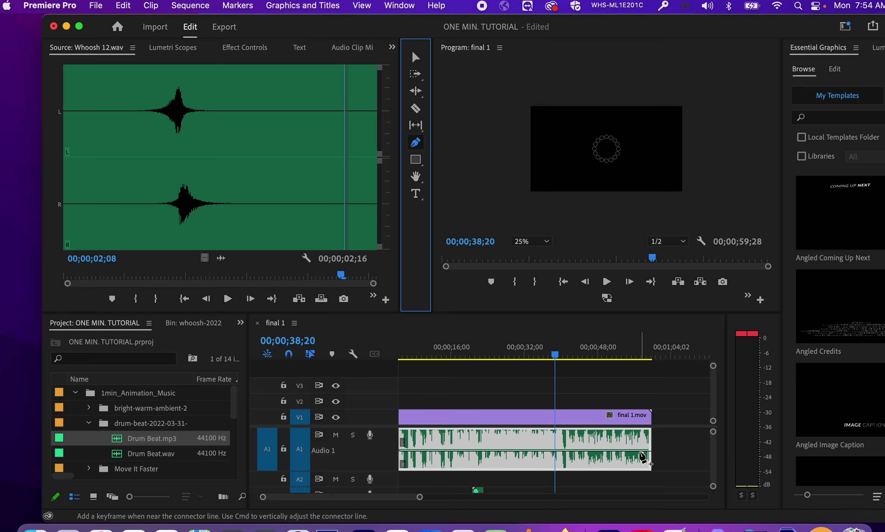
click(637, 451)
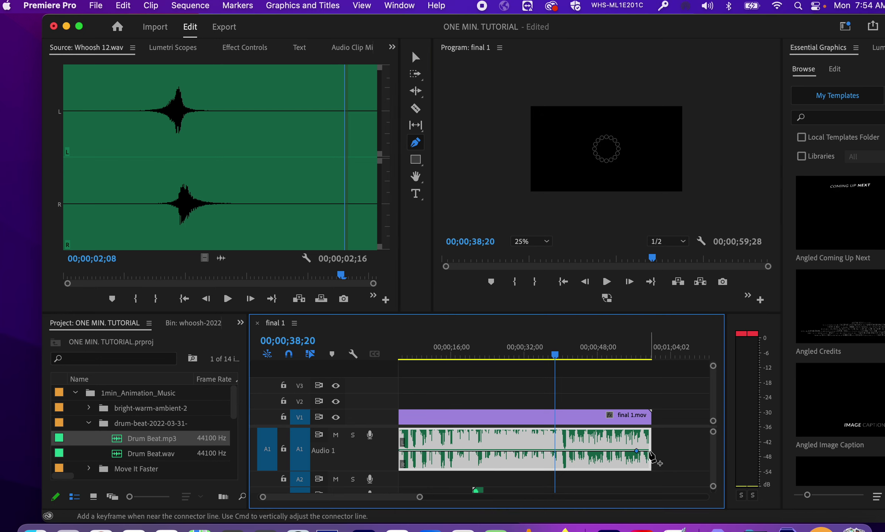
click(650, 451)
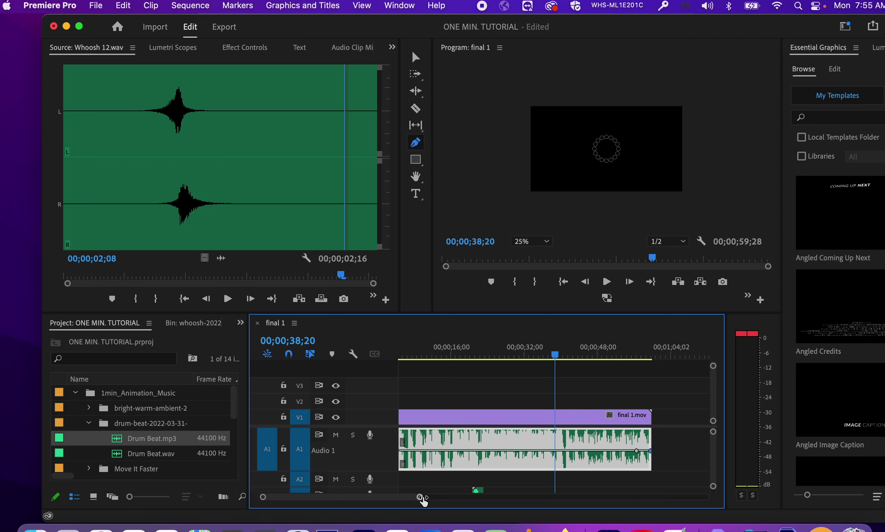
Lower the last volume keyframe of the Drum Beat clip to fade it out and listen from 00;00;56;03 to the end
mouse_move(421, 497)
mouse_down()
mouse_move(448, 500)
mouse_move(410, 499)
mouse_up()
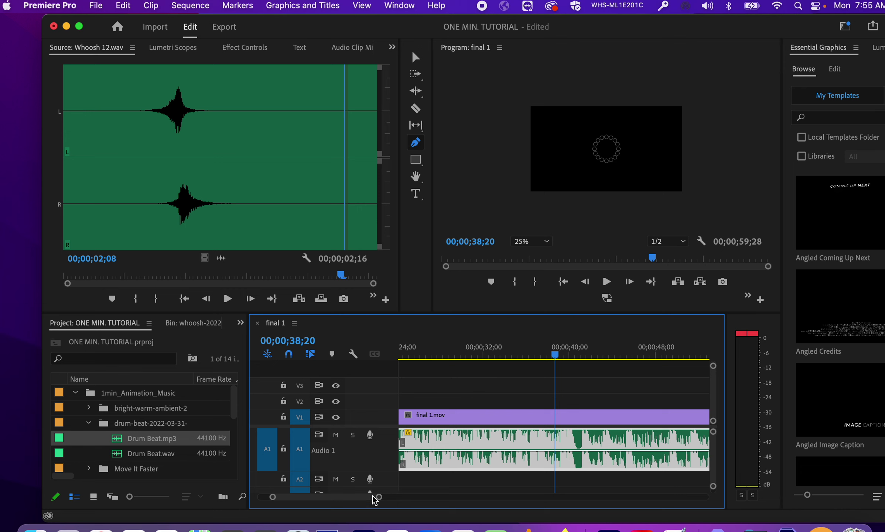
scroll(369, 500, right, 8)
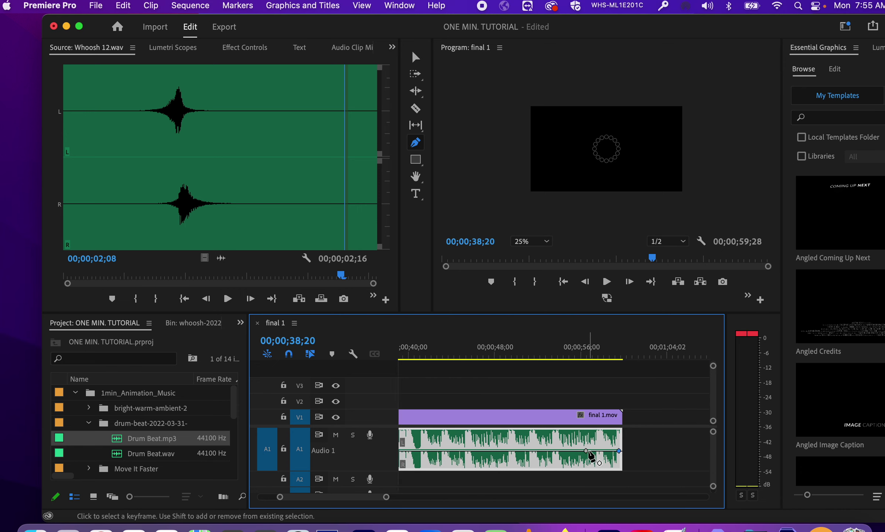
drag(619, 451, 621, 466)
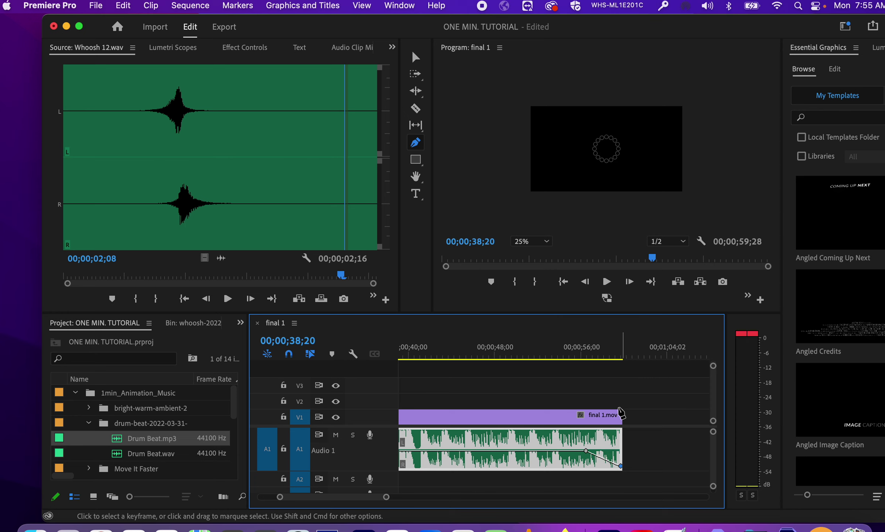
drag(603, 357, 583, 356)
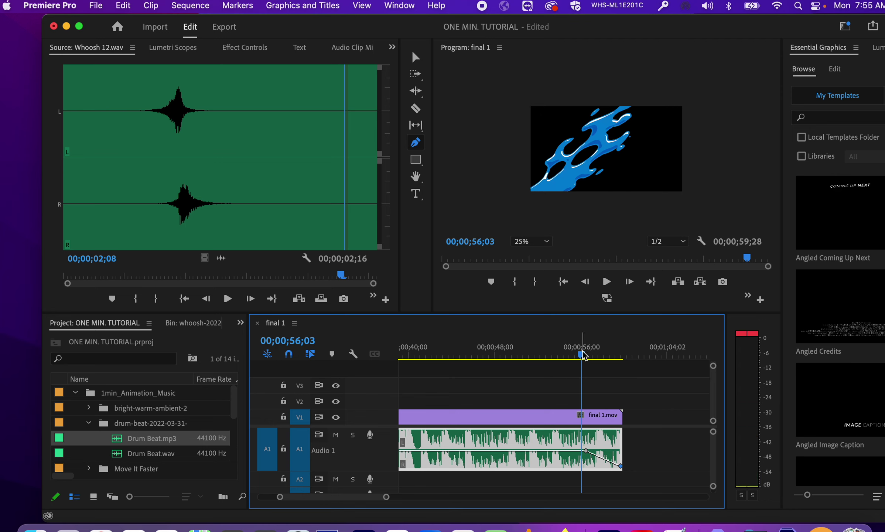
key(space)
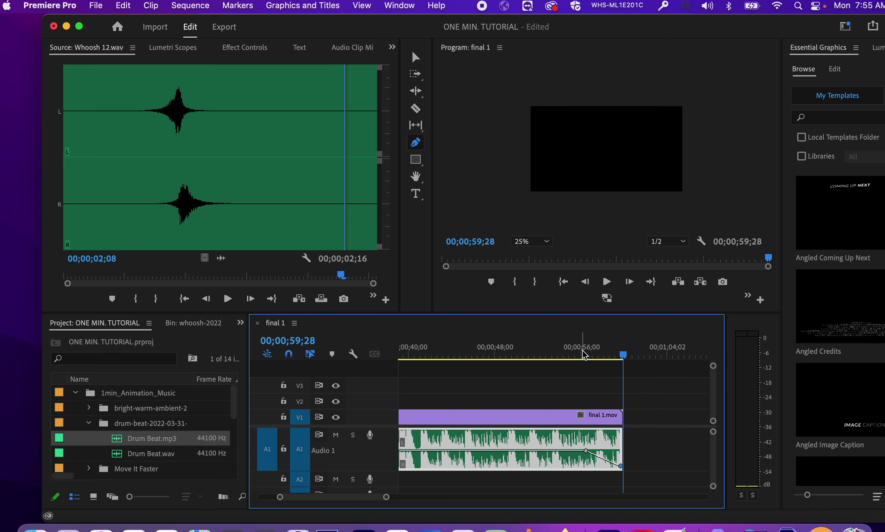
Zoom the timeline out and collapse the drum-beat and 1min_Animation_Music bins in the project
drag(388, 499, 494, 497)
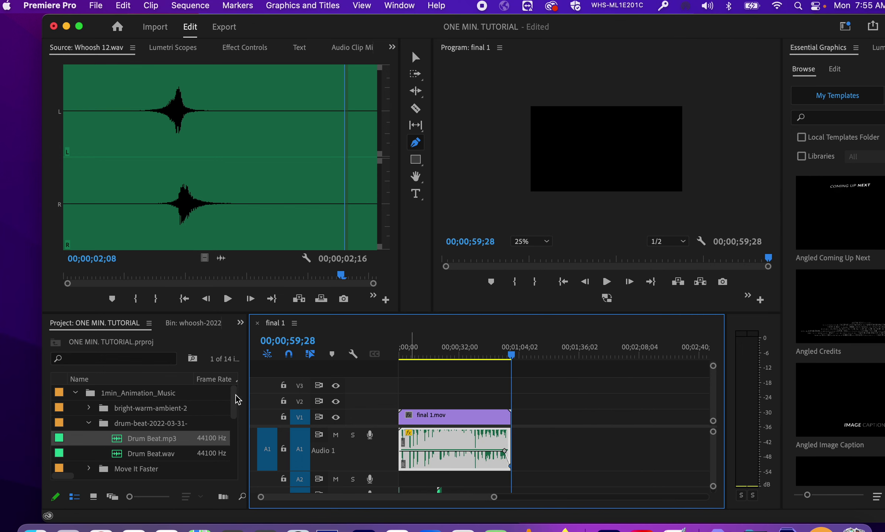
click(89, 423)
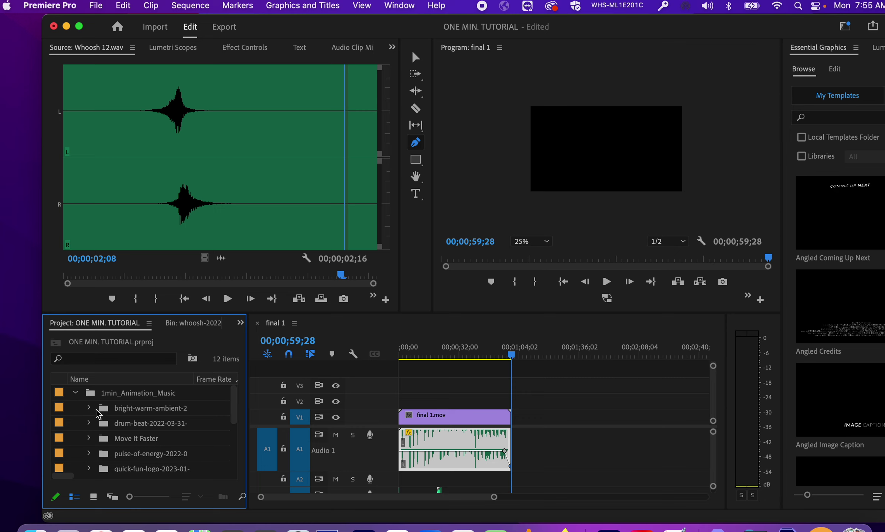
click(75, 394)
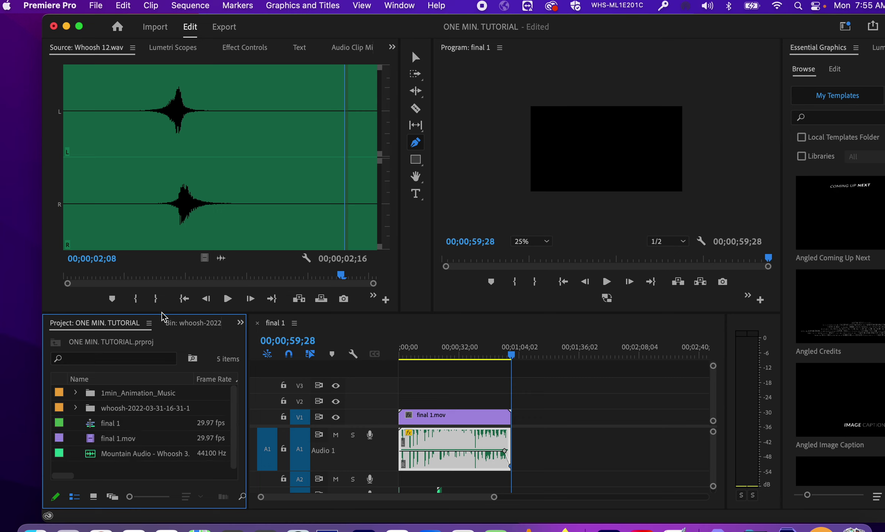
Move the editing window aside, switch to Finder and open the whooshes folder inside Downloads
drag(668, 31, 557, 36)
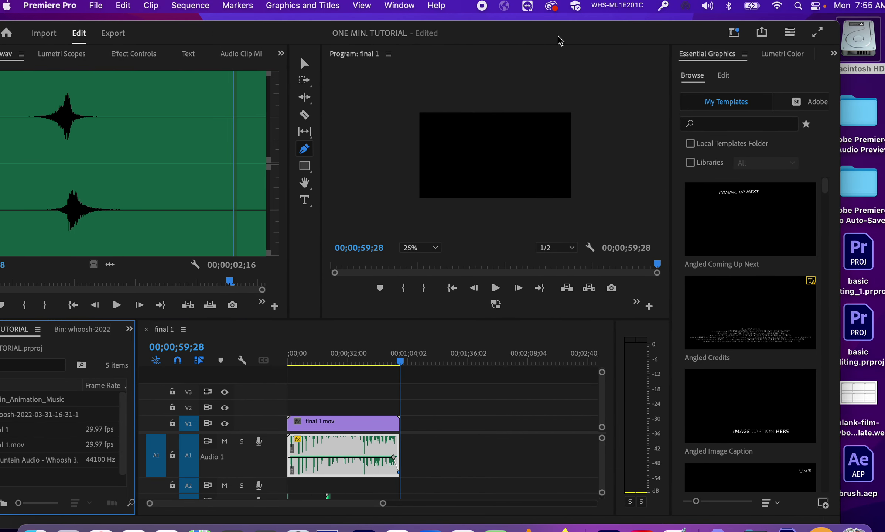
double_click(869, 44)
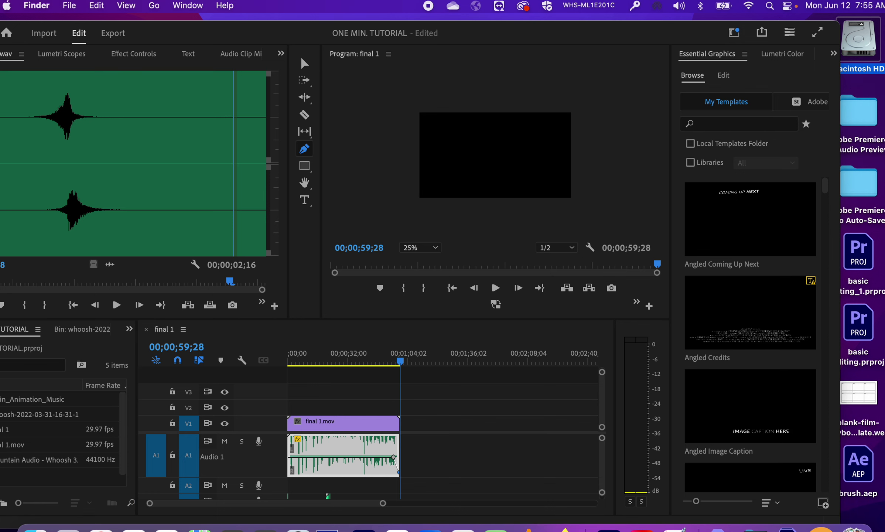
click(429, 186)
click(614, 139)
click(624, 267)
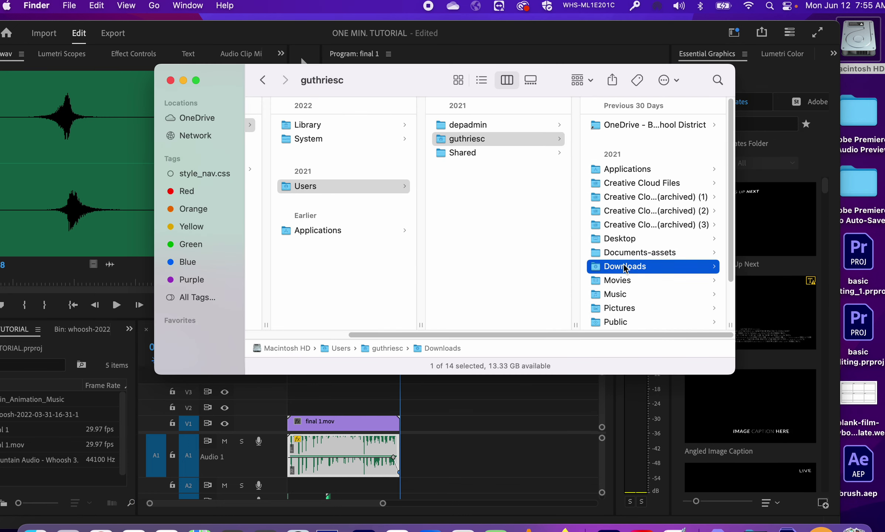
click(609, 154)
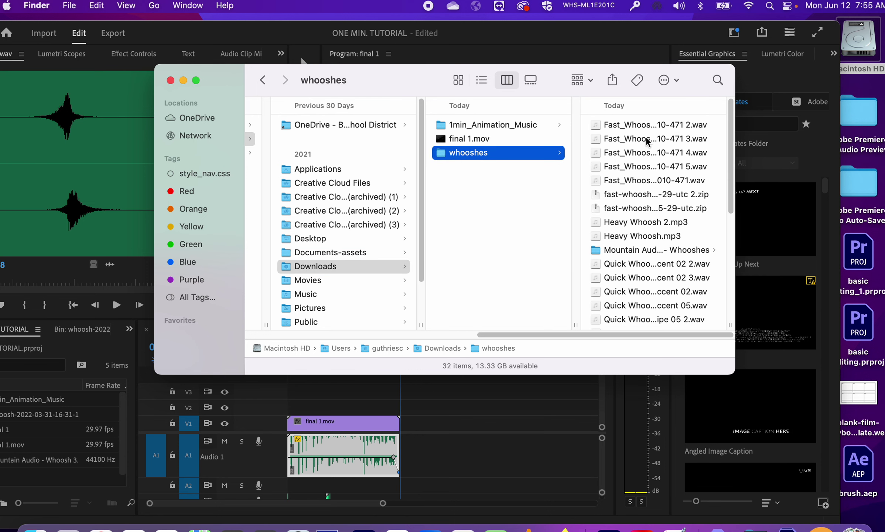
Extract the two fast-whoosh zip archives in the whooshes folder
click(639, 125)
click(521, 194)
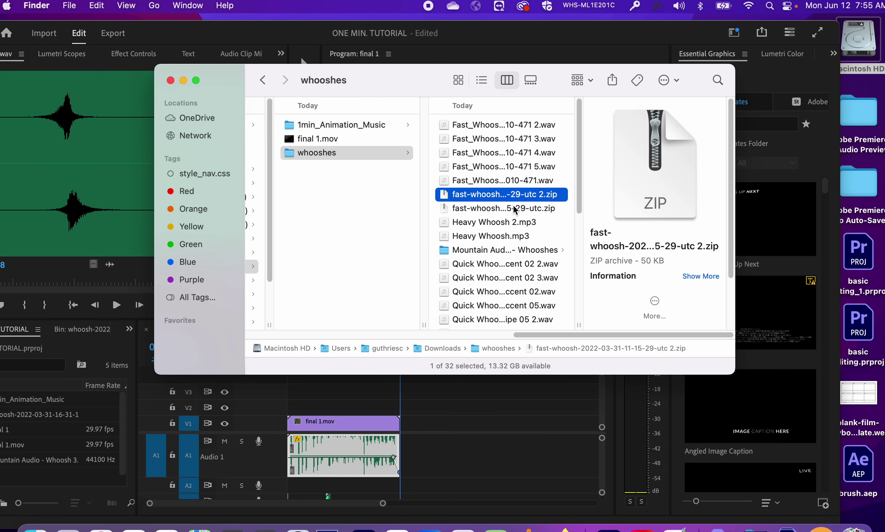
click(461, 209)
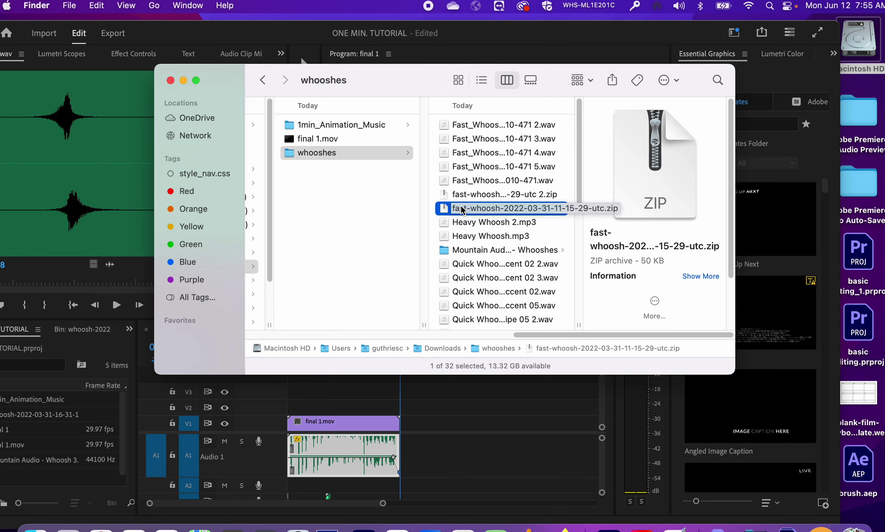
double_click(444, 191)
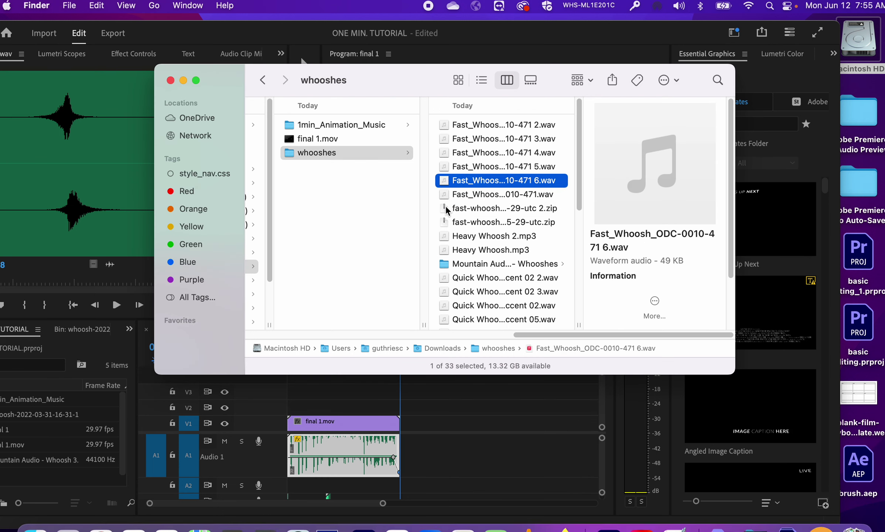
double_click(445, 210)
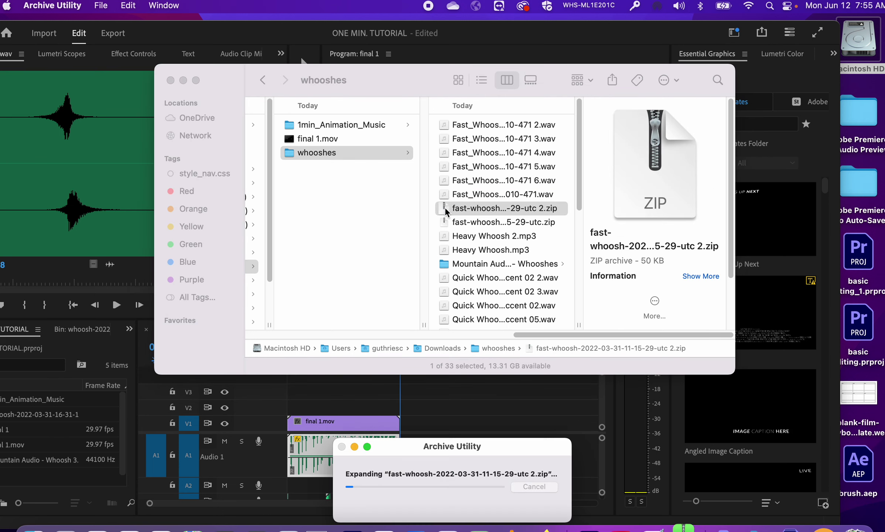
double_click(450, 237)
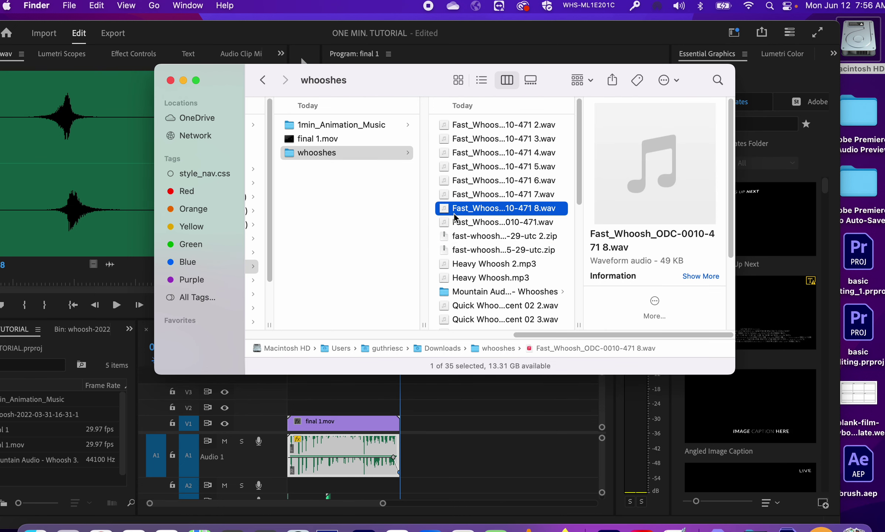
Select both fast-whoosh zip archives and move them to the Trash
click(463, 238)
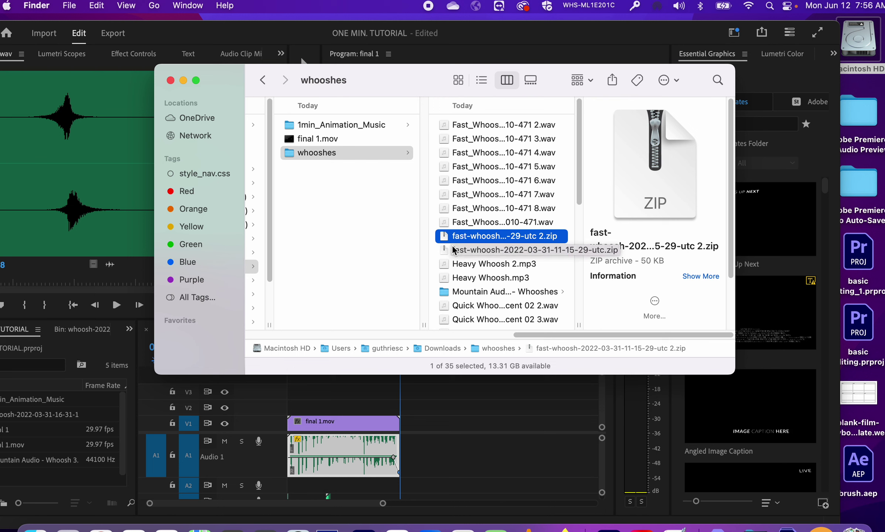
shift+click(458, 250)
drag(444, 240, 858, 527)
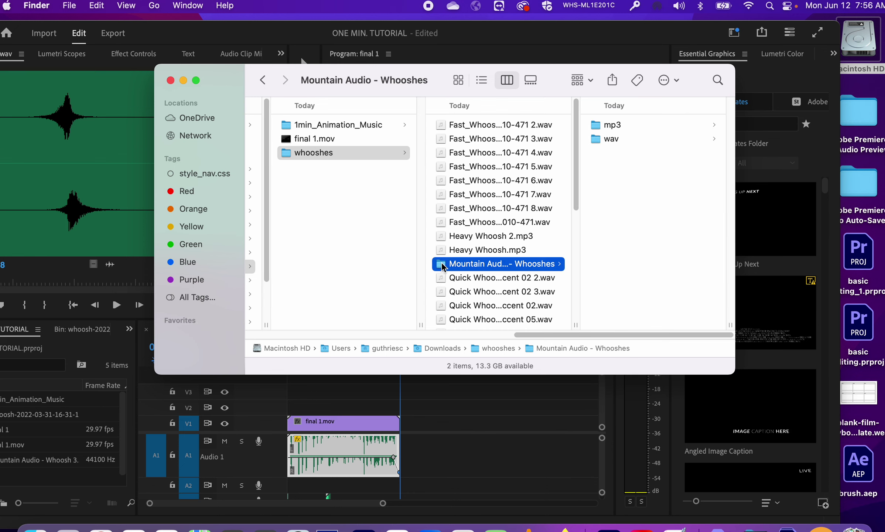
Look through the quick-morph, quick-swish and whip-whoosh folders for their sound files
scroll(575, 191, down, 1)
scroll(575, 192, down, 5)
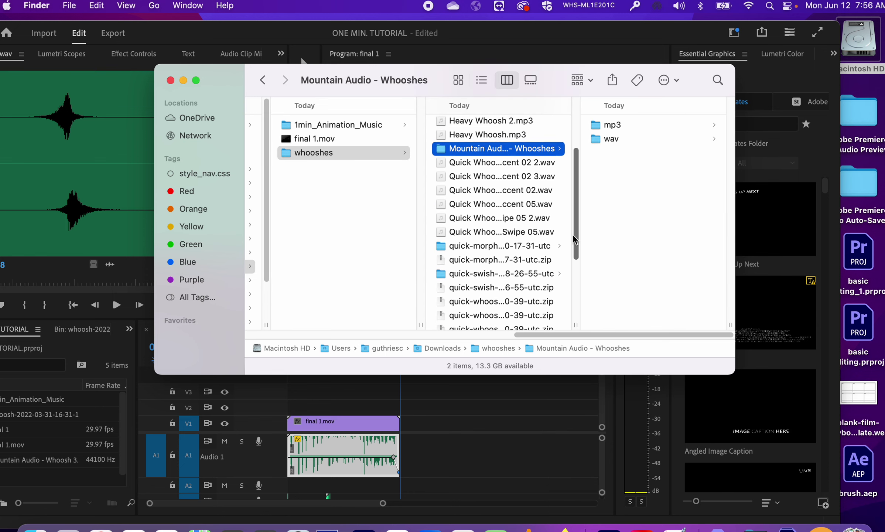
click(500, 230)
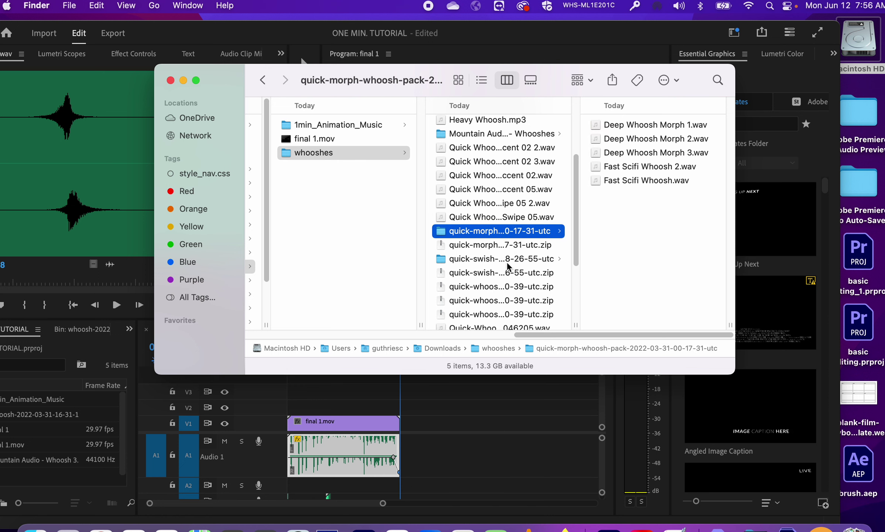
click(507, 262)
drag(576, 230, 569, 274)
click(505, 241)
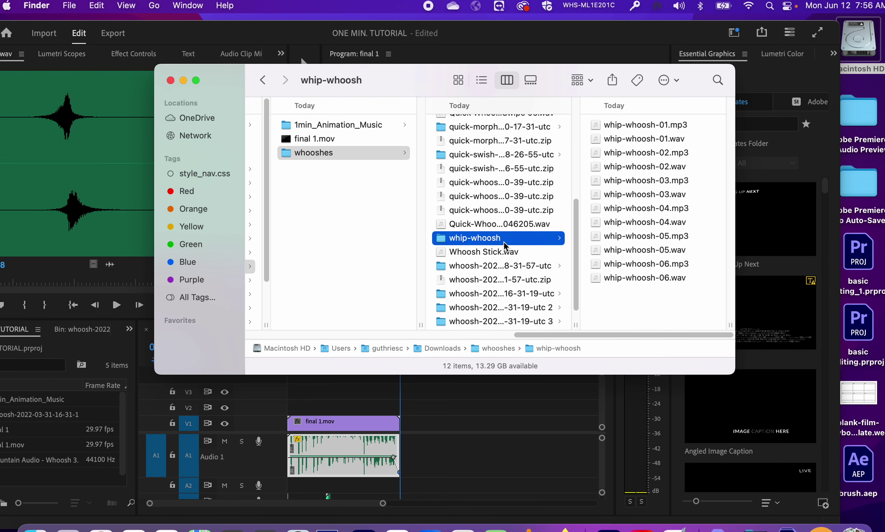
Preview the sound of Whoosh Stick.wav in the whooshes folder
click(531, 252)
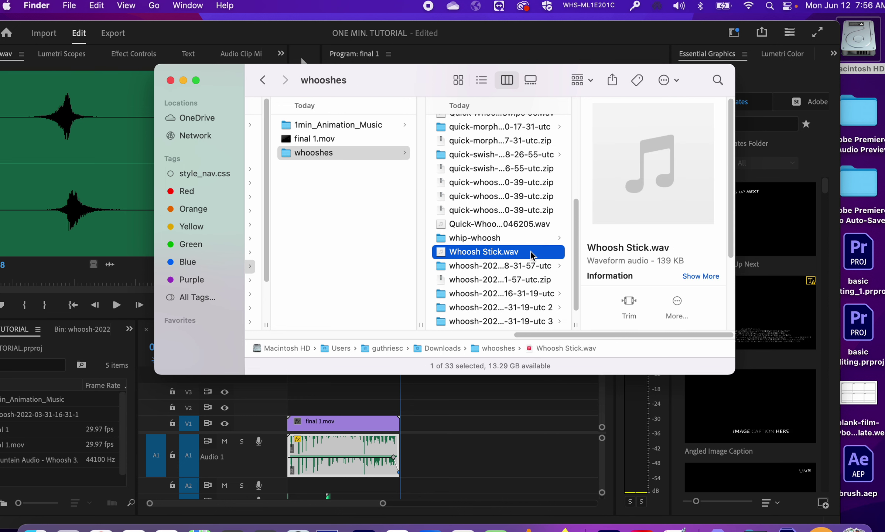
mouse_move(657, 179)
click(653, 163)
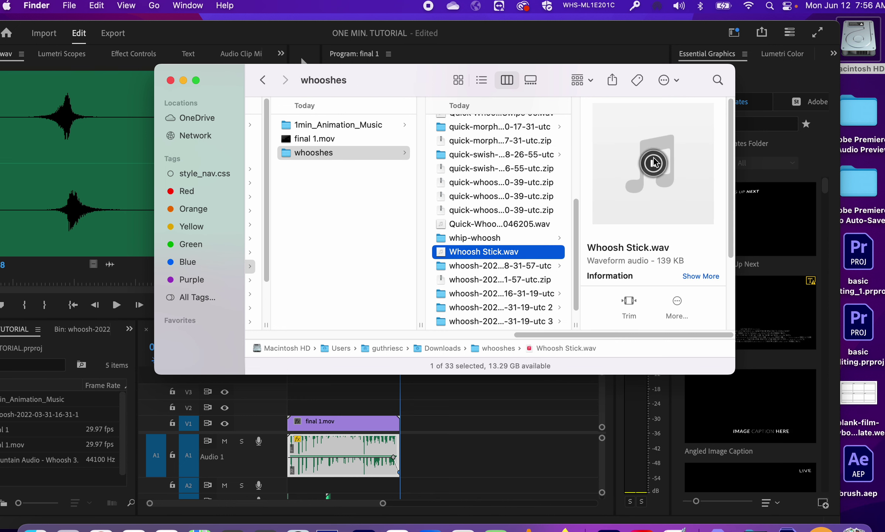
click(660, 172)
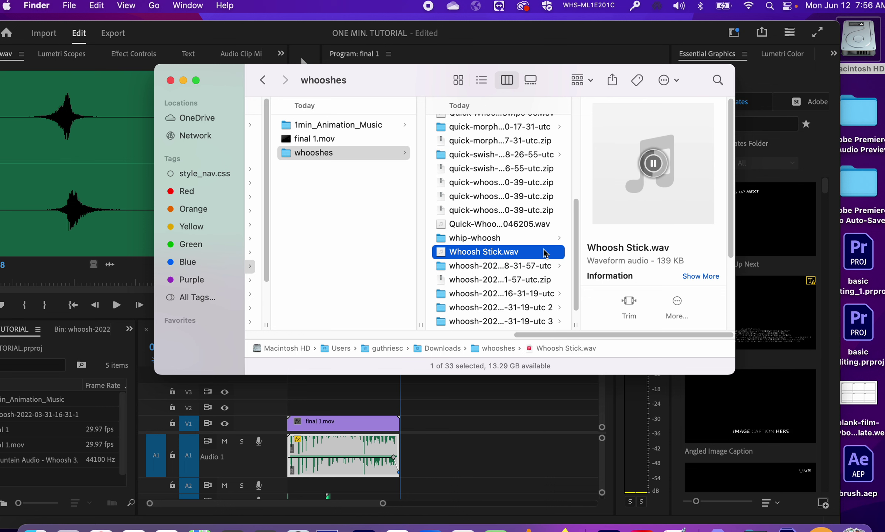
click(506, 265)
click(625, 237)
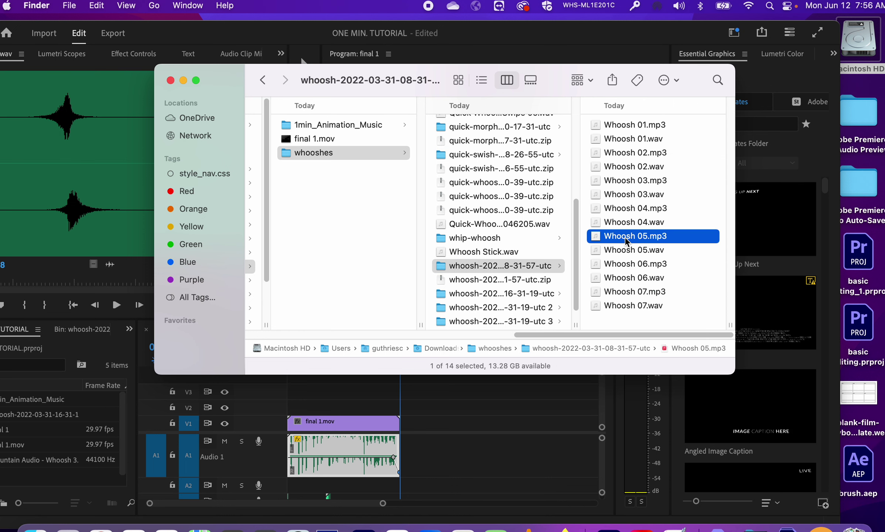
mouse_move(654, 186)
click(655, 163)
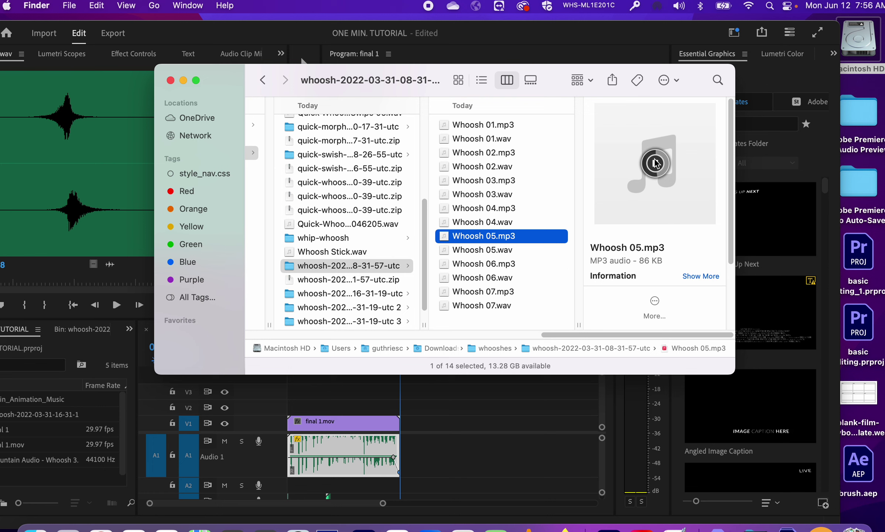
click(449, 180)
click(651, 168)
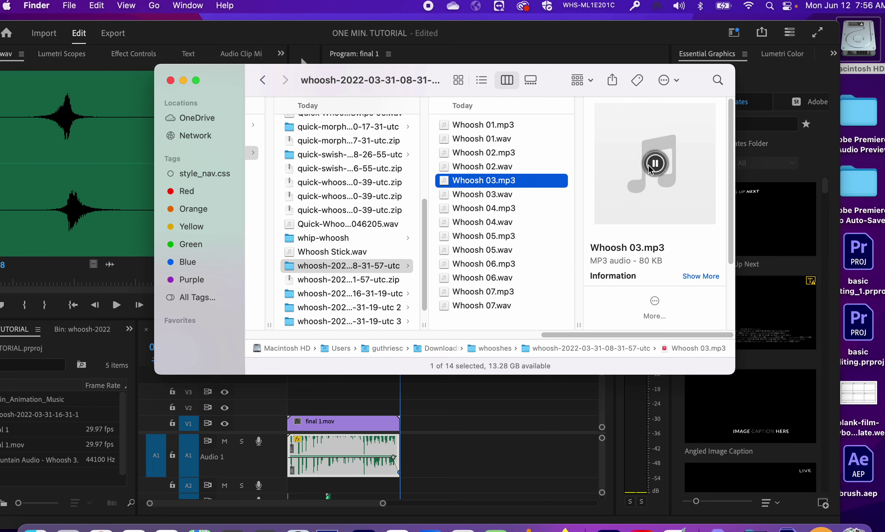
click(480, 293)
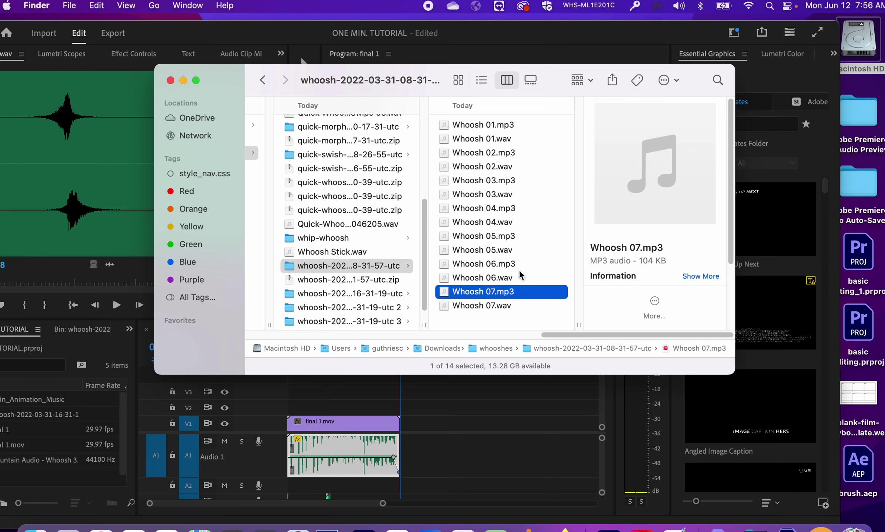
click(656, 171)
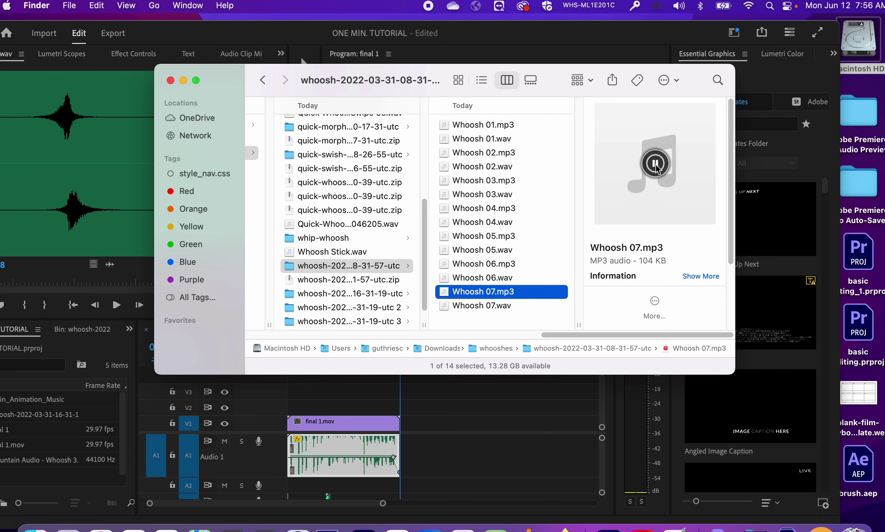
click(381, 297)
click(289, 281)
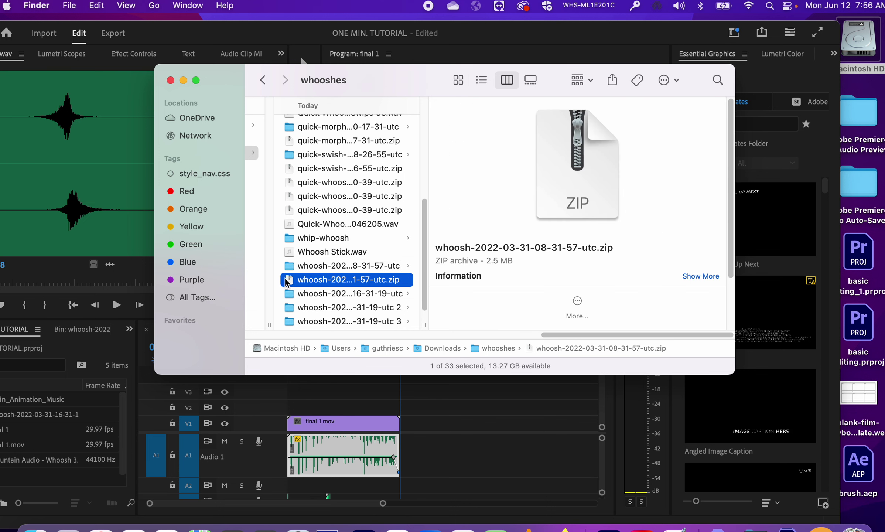
drag(289, 282, 856, 527)
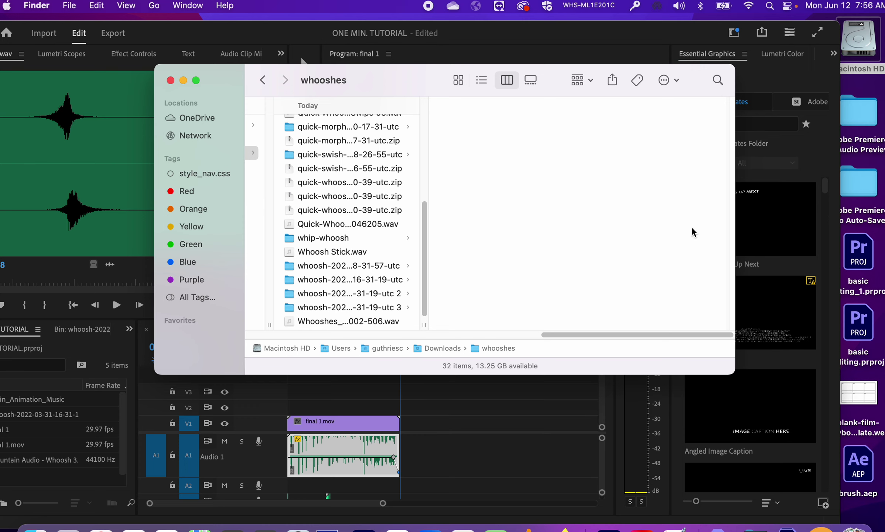
click(171, 80)
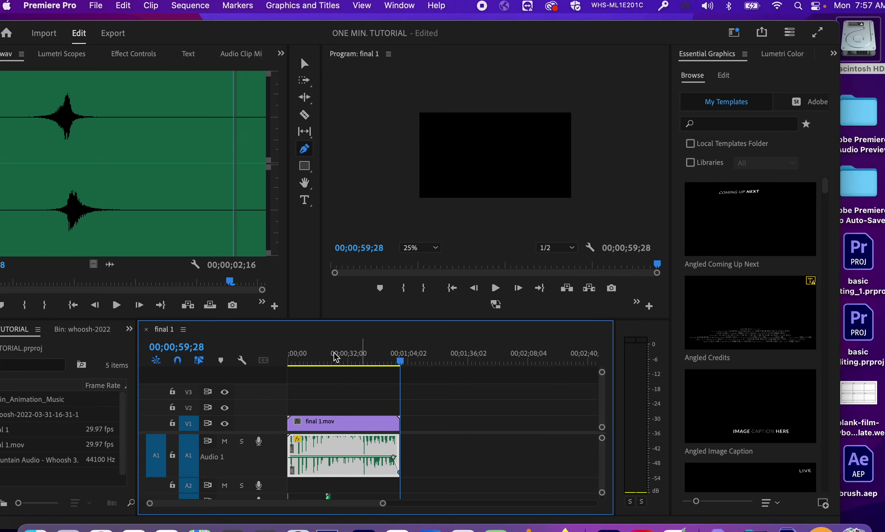
Save the ONE MIN. TUTORIAL project in Premiere Pro and scrub the final 1 sequence to 00;00;32;18
drag(364, 355, 319, 354)
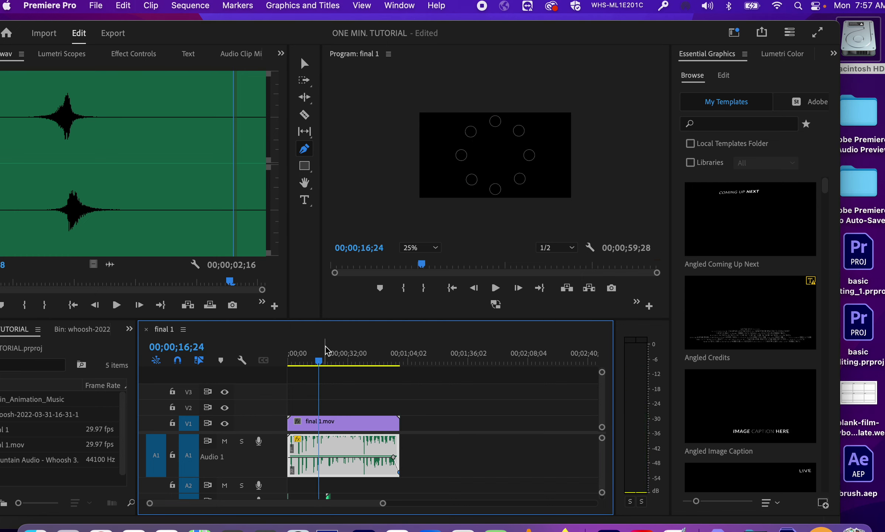
key(super+s)
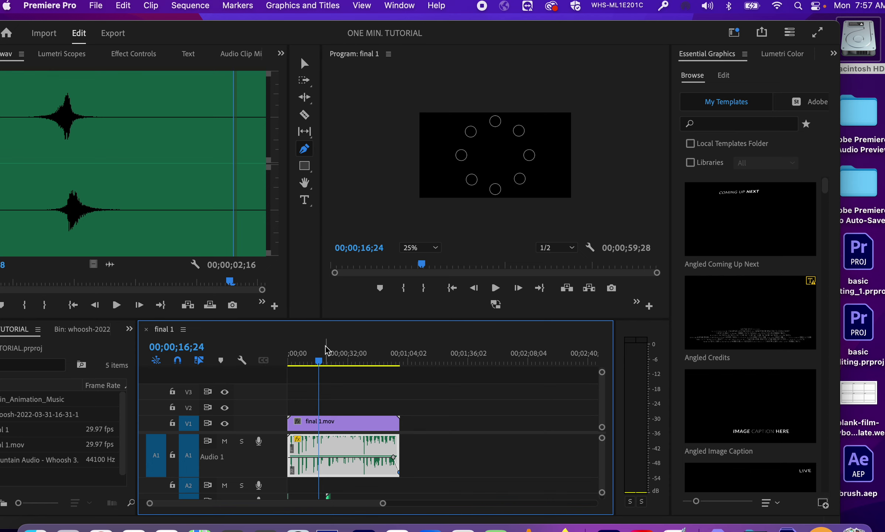
drag(327, 364, 352, 362)
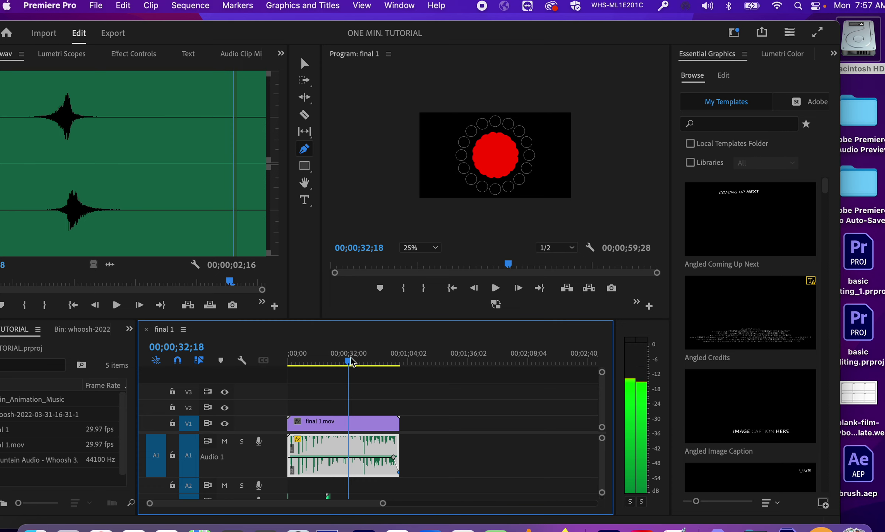
Start a media export of the final 1 sequence and name the output file 1MIN FINAL
click(96, 5)
mouse_move(128, 365)
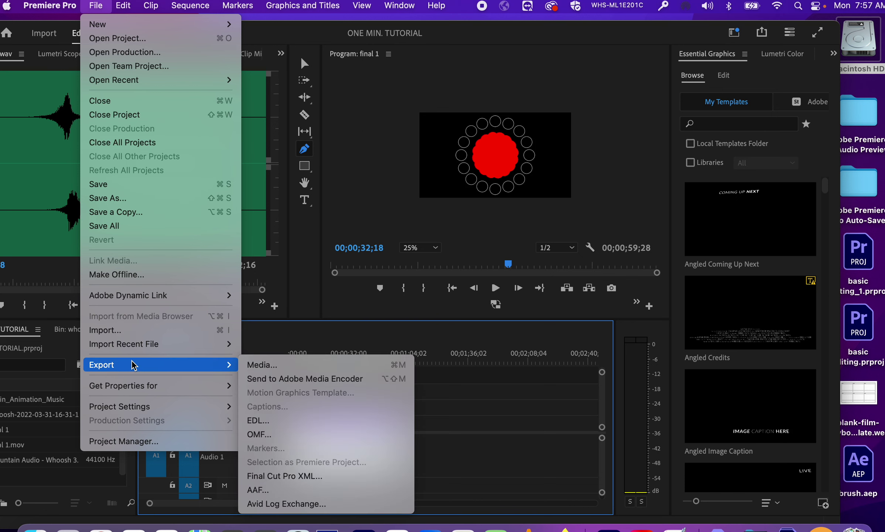
click(298, 365)
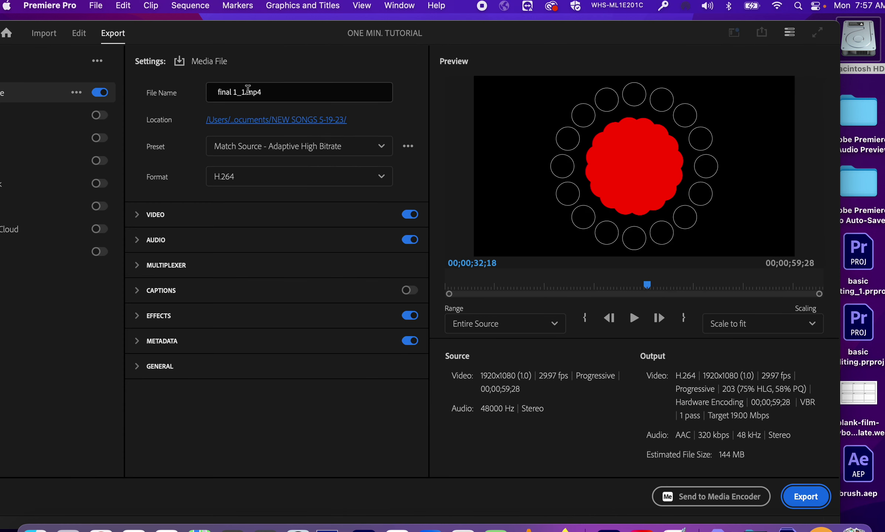
drag(245, 92, 196, 90)
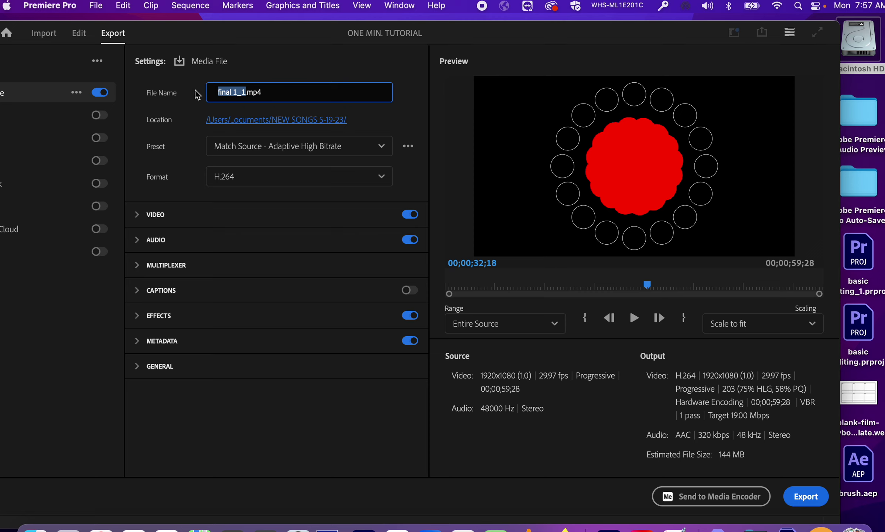
text(MED)
key(BackSpace)
key(BackSpace)
key(BackSpace)
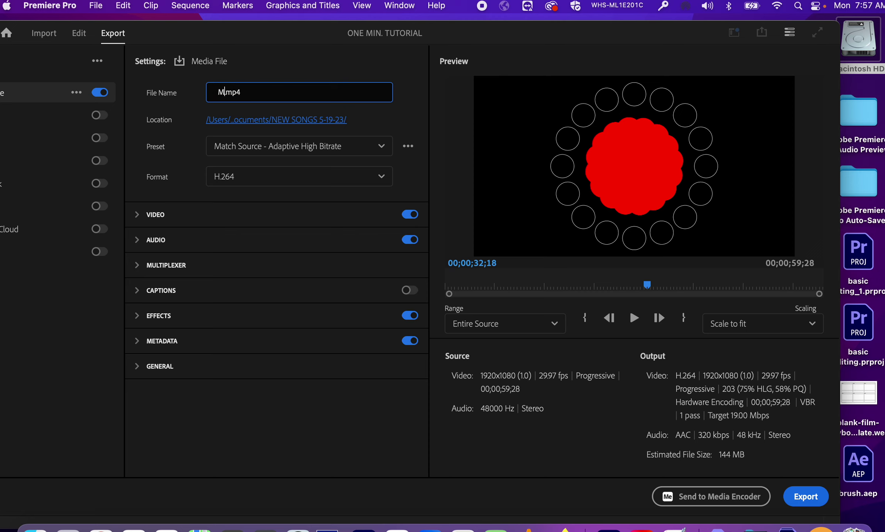
text(1MIN FIL)
key(BackSpace)
text(NAL)
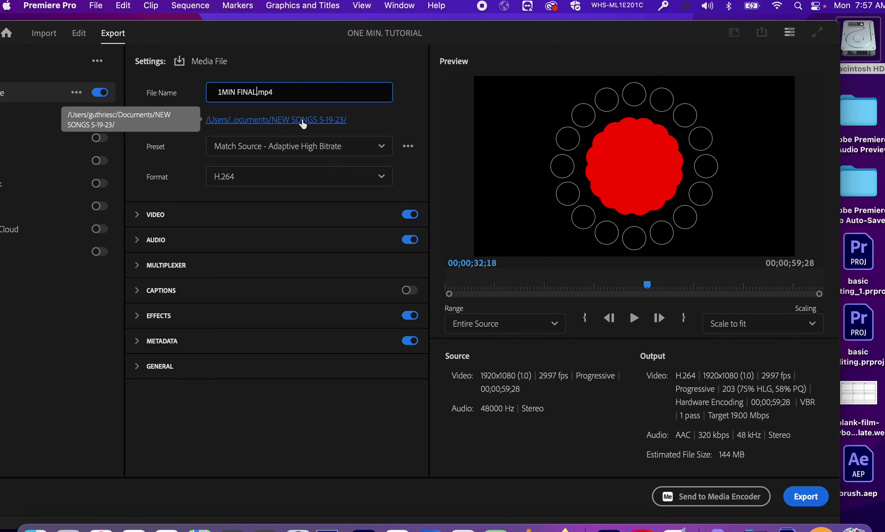
Set the export location to the Documents folder and export 1MIN FINAL.mp4 with the current settings
click(303, 121)
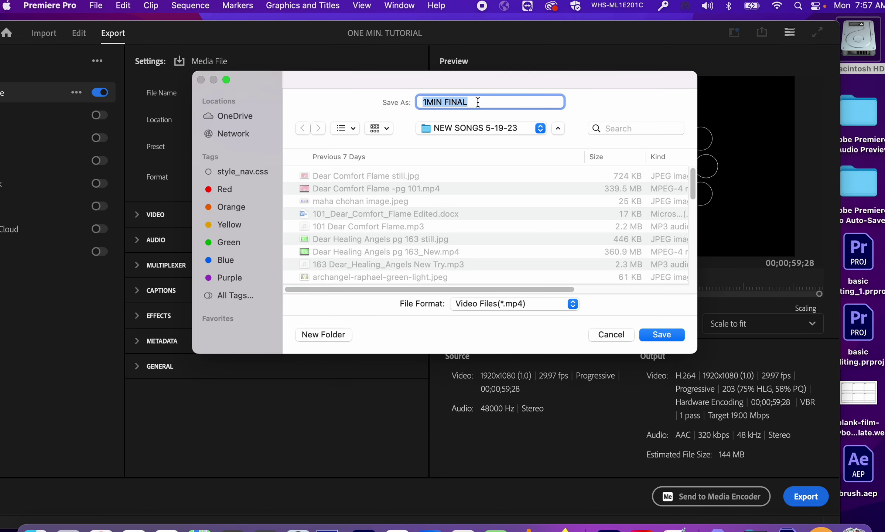
click(478, 103)
click(541, 128)
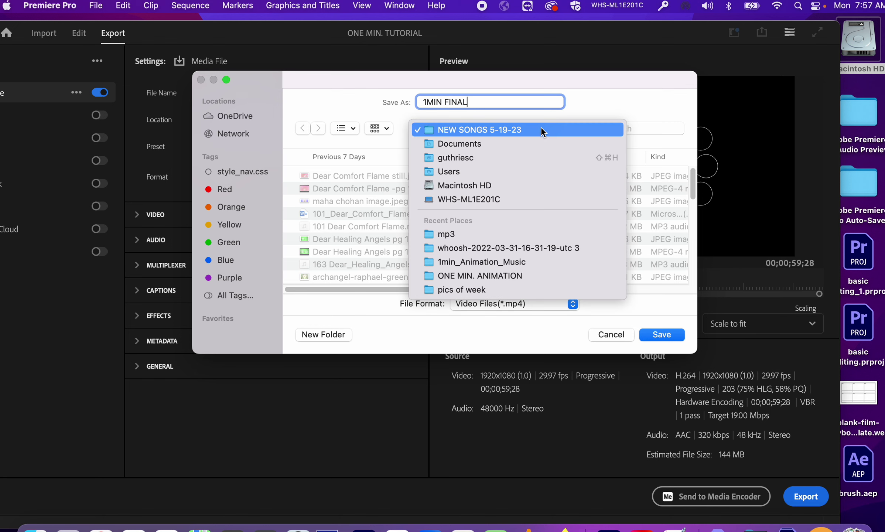
click(515, 143)
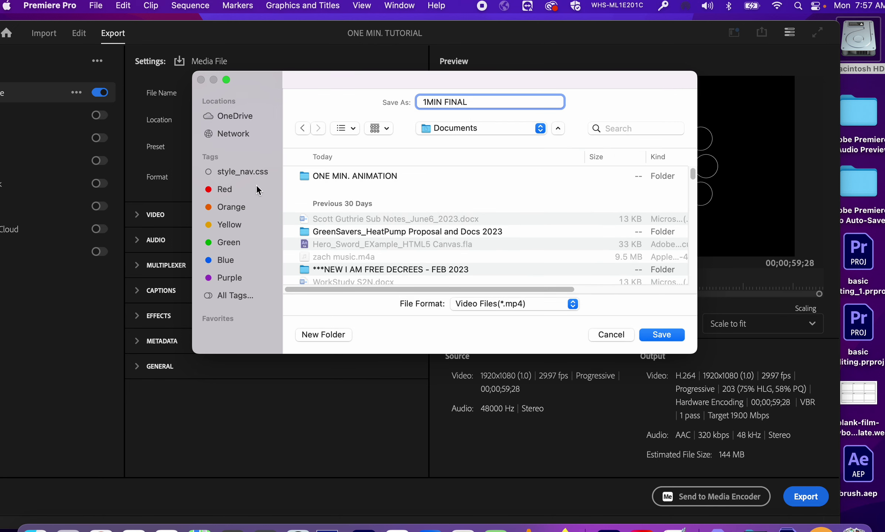
click(661, 334)
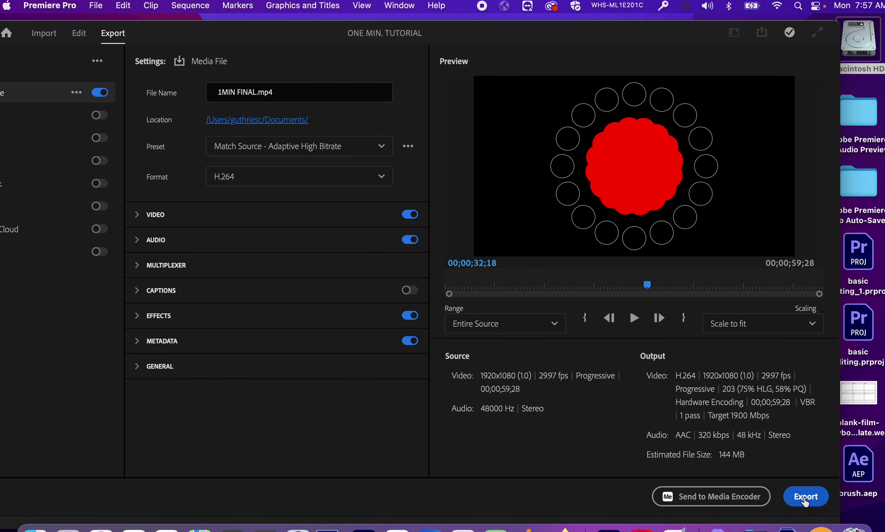
click(805, 500)
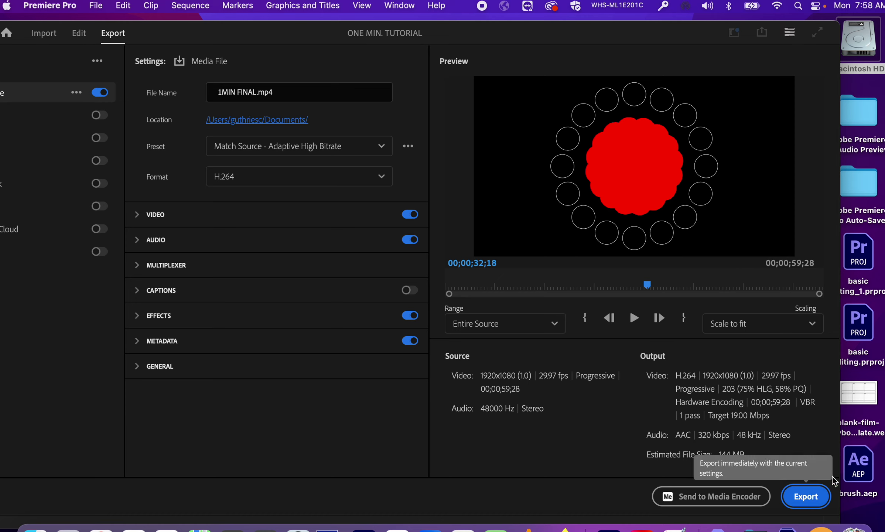